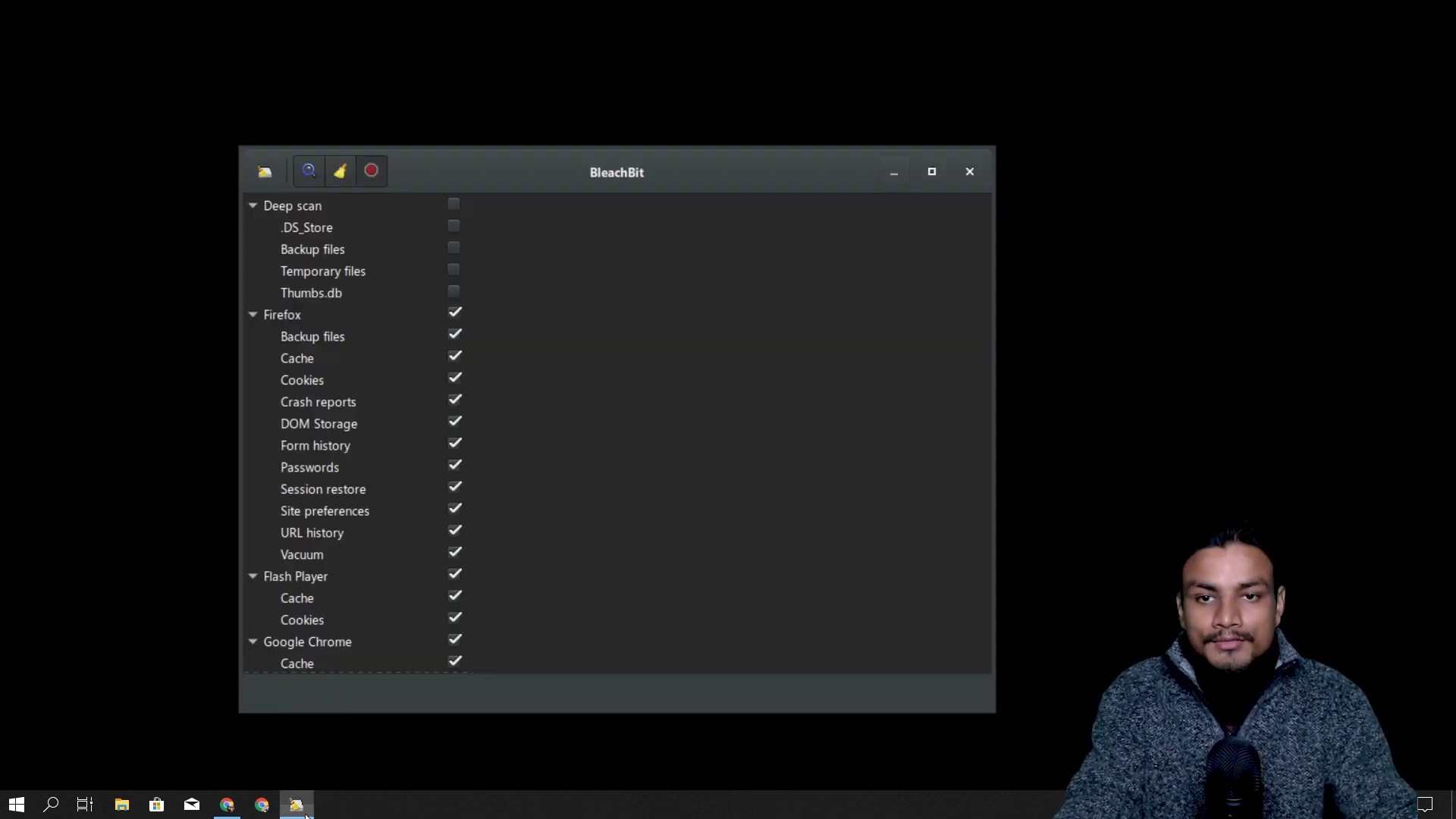
Switch to Chrome, read the program description on the BleachBit homepage, and close the browser
left_click_drag(680, 170, 775, 150)
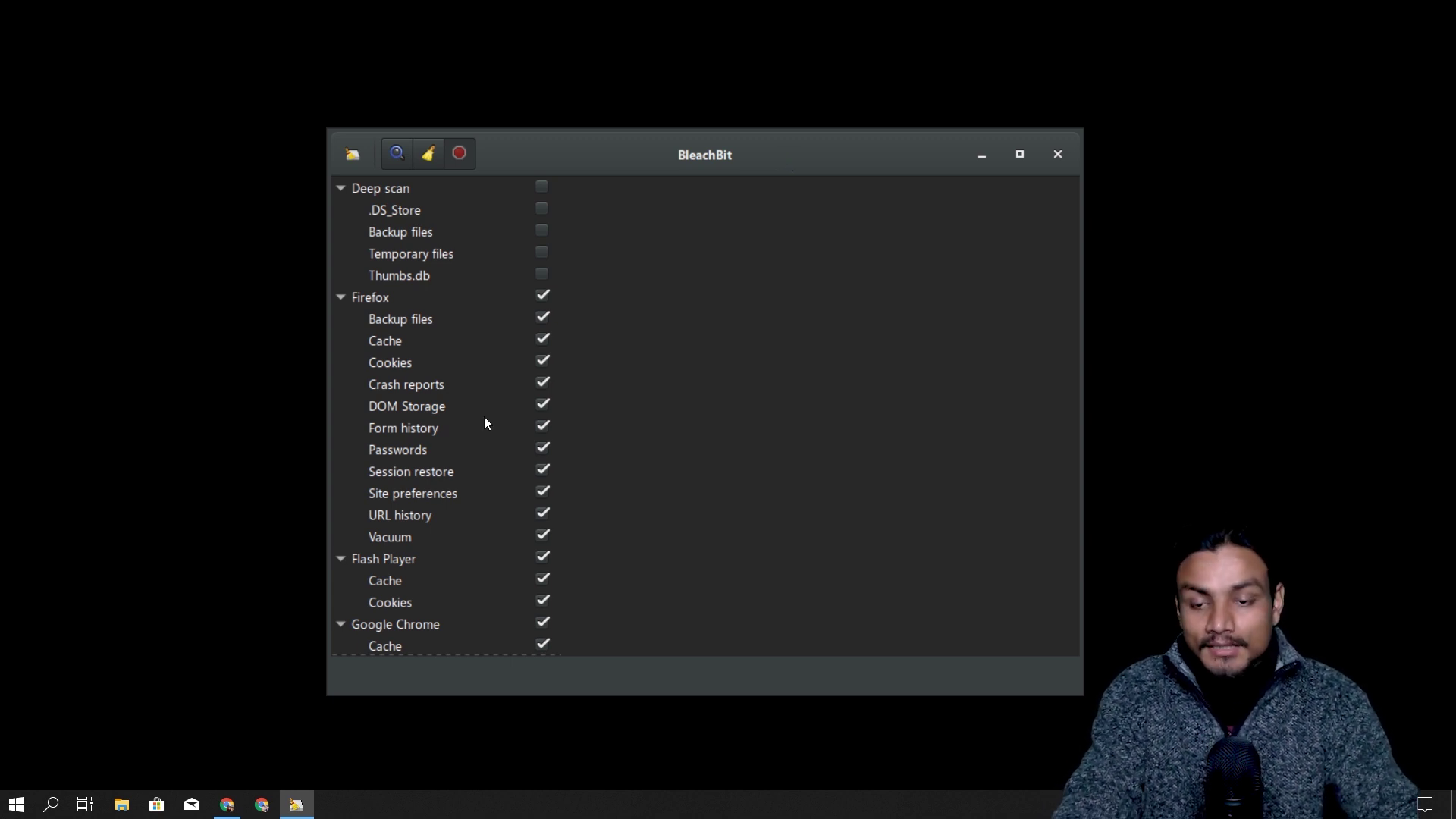
left_click(227, 802)
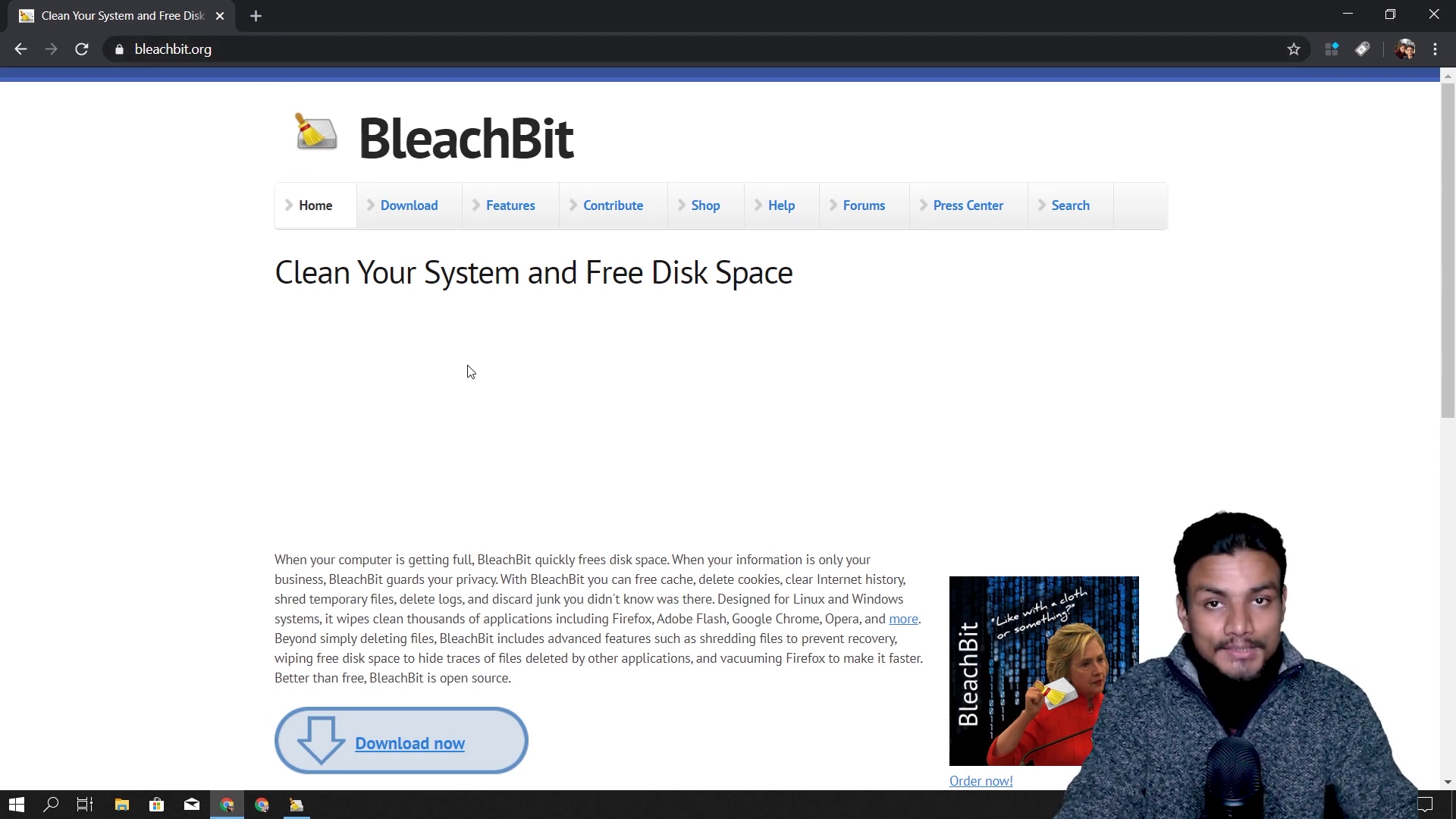
scroll(593, 447, "down", 3)
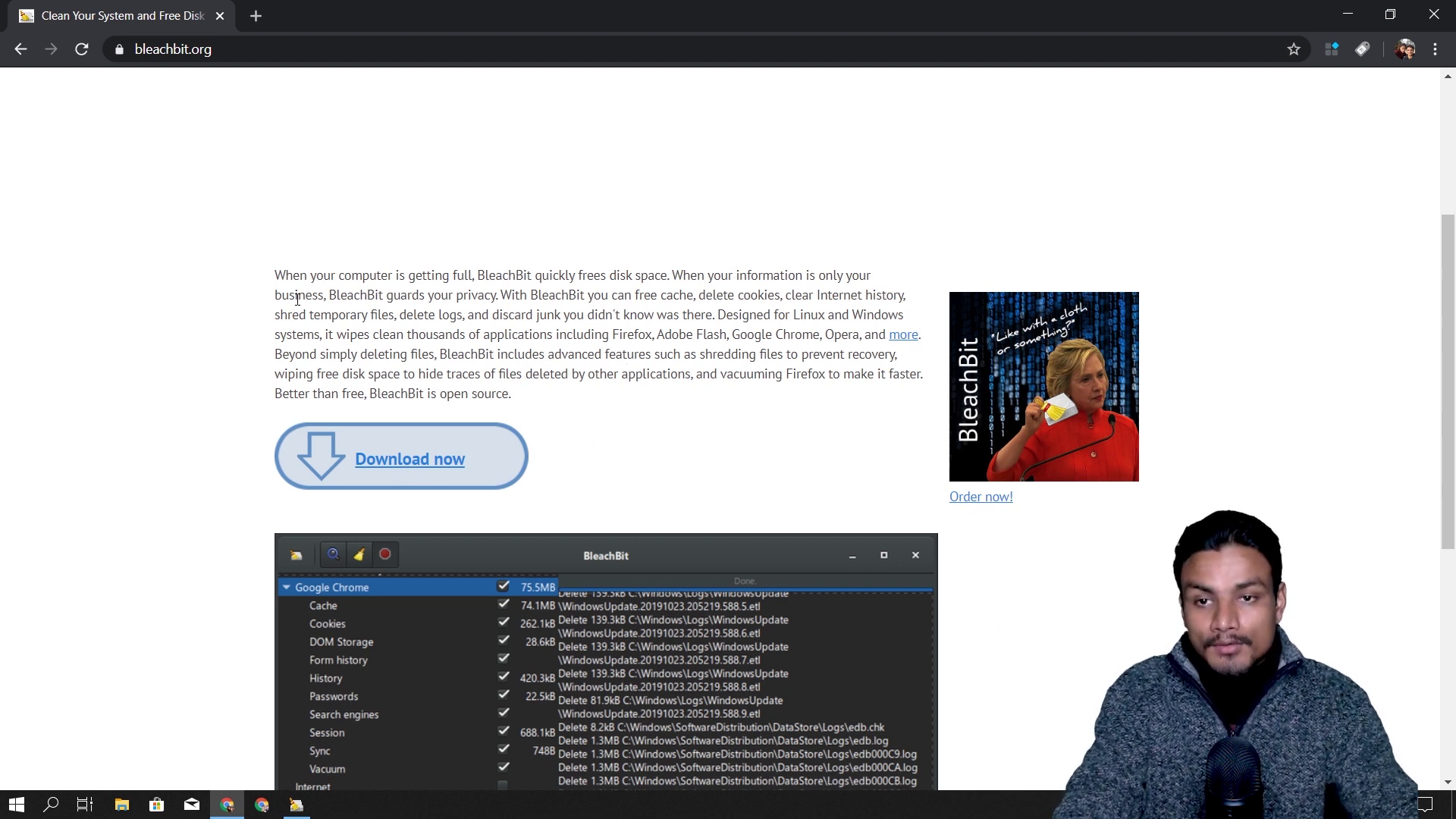
left_click_drag(278, 271, 515, 396)
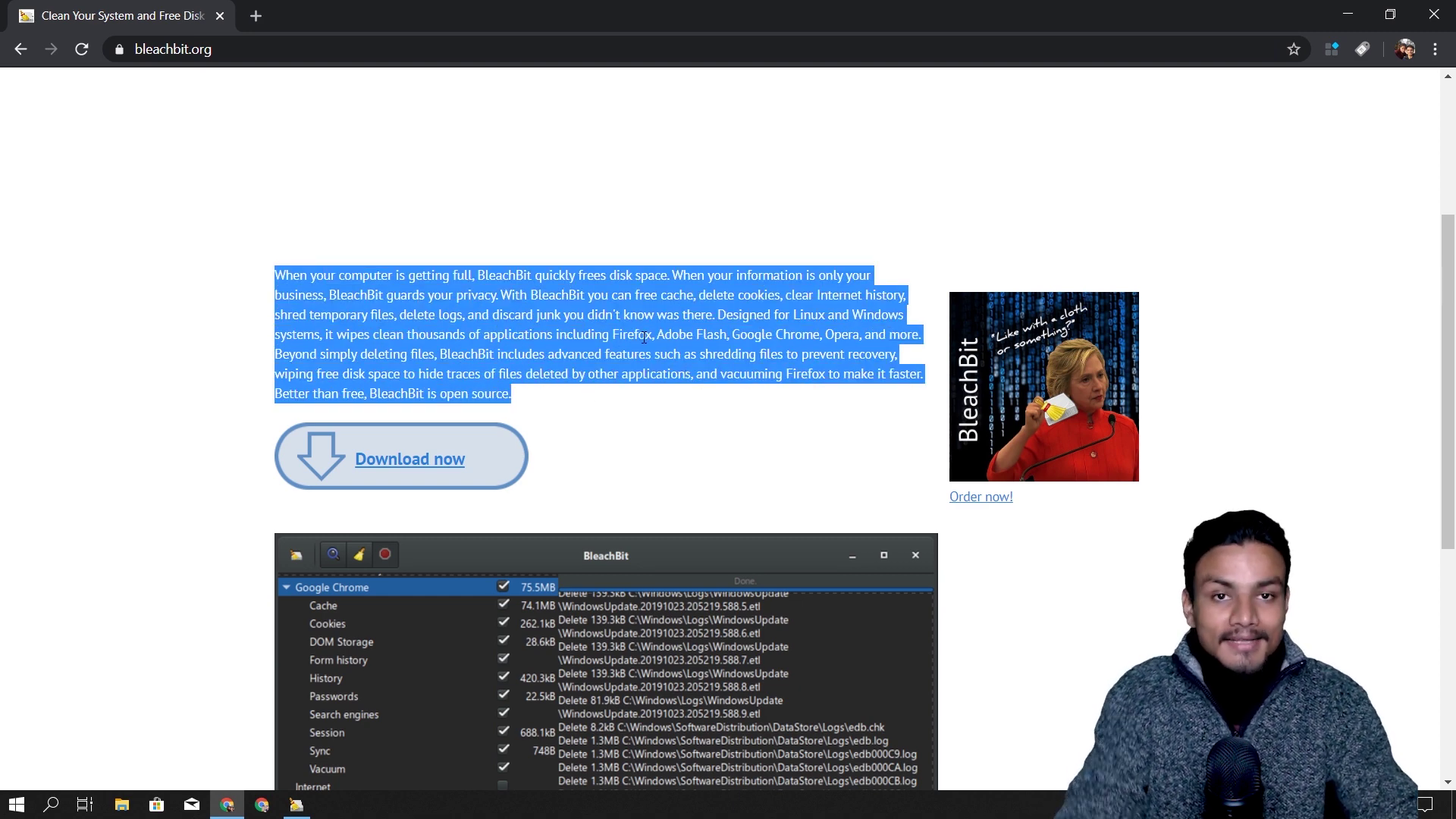
left_click(1118, 162)
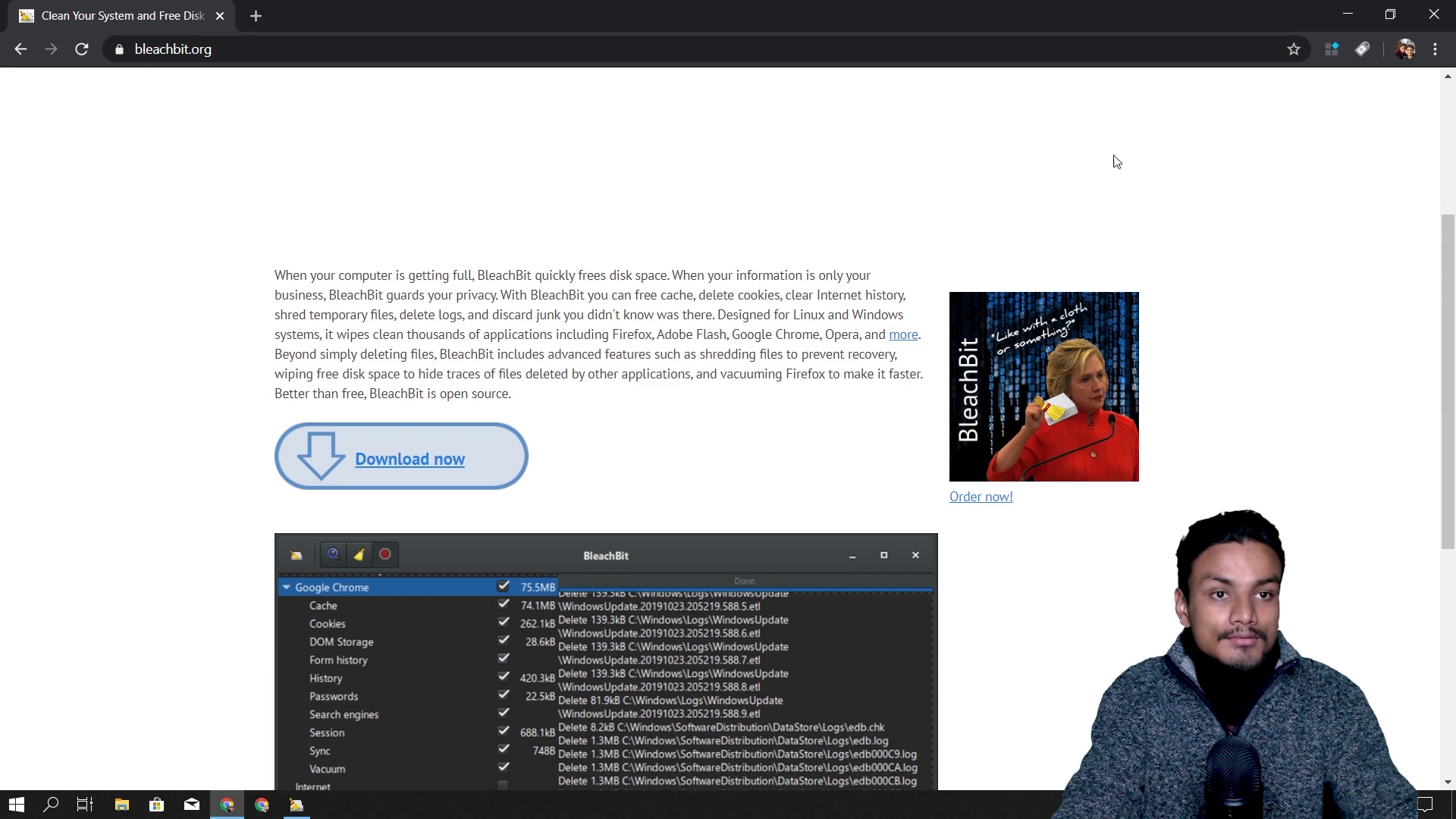
left_click(1435, 15)
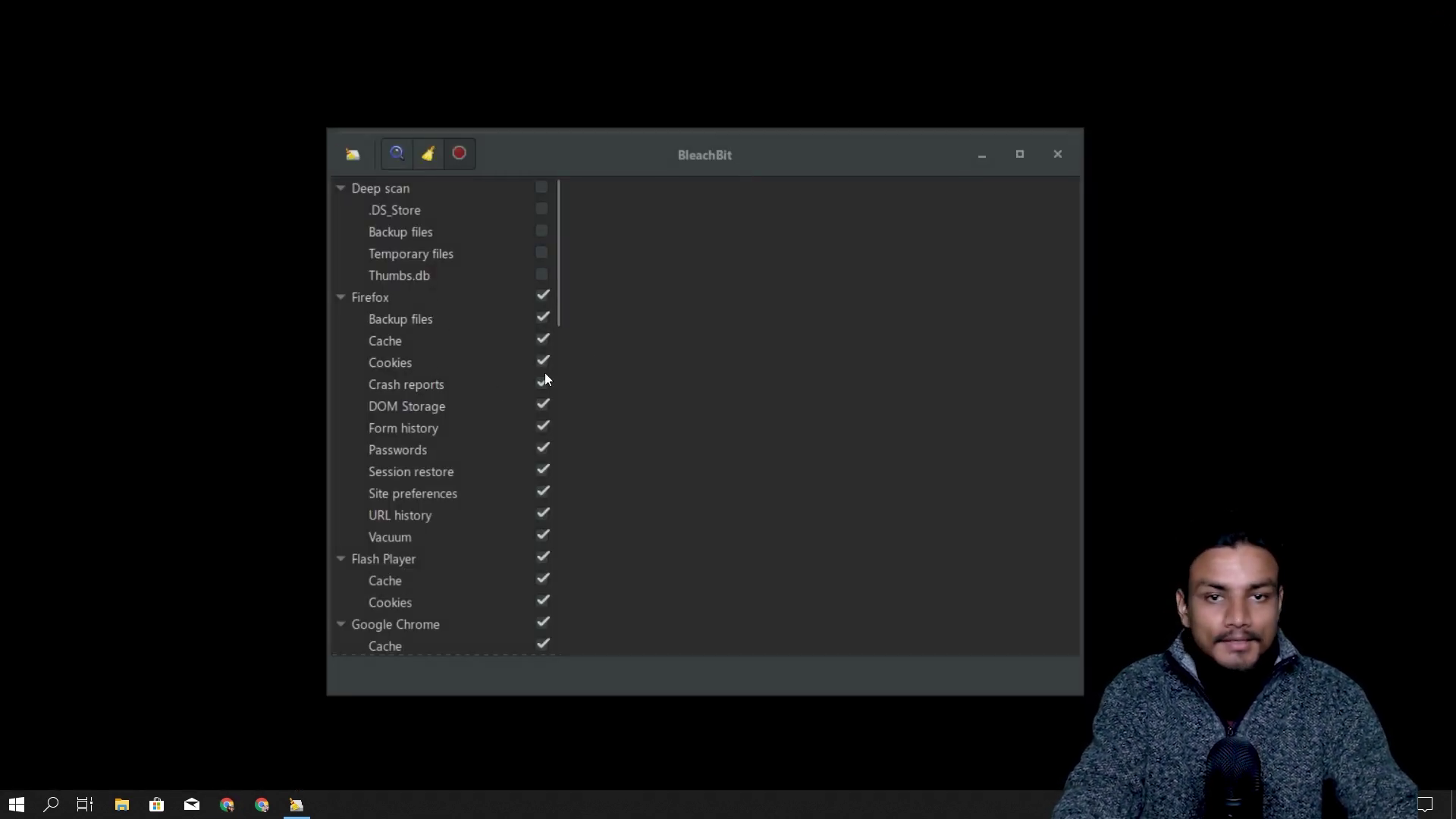
View the Deep scan and Flash Player cleaner descriptions and read what Flash Player's Cookies option deletes
scroll(460, 493, "down", 10)
scroll(466, 436, "up", 10)
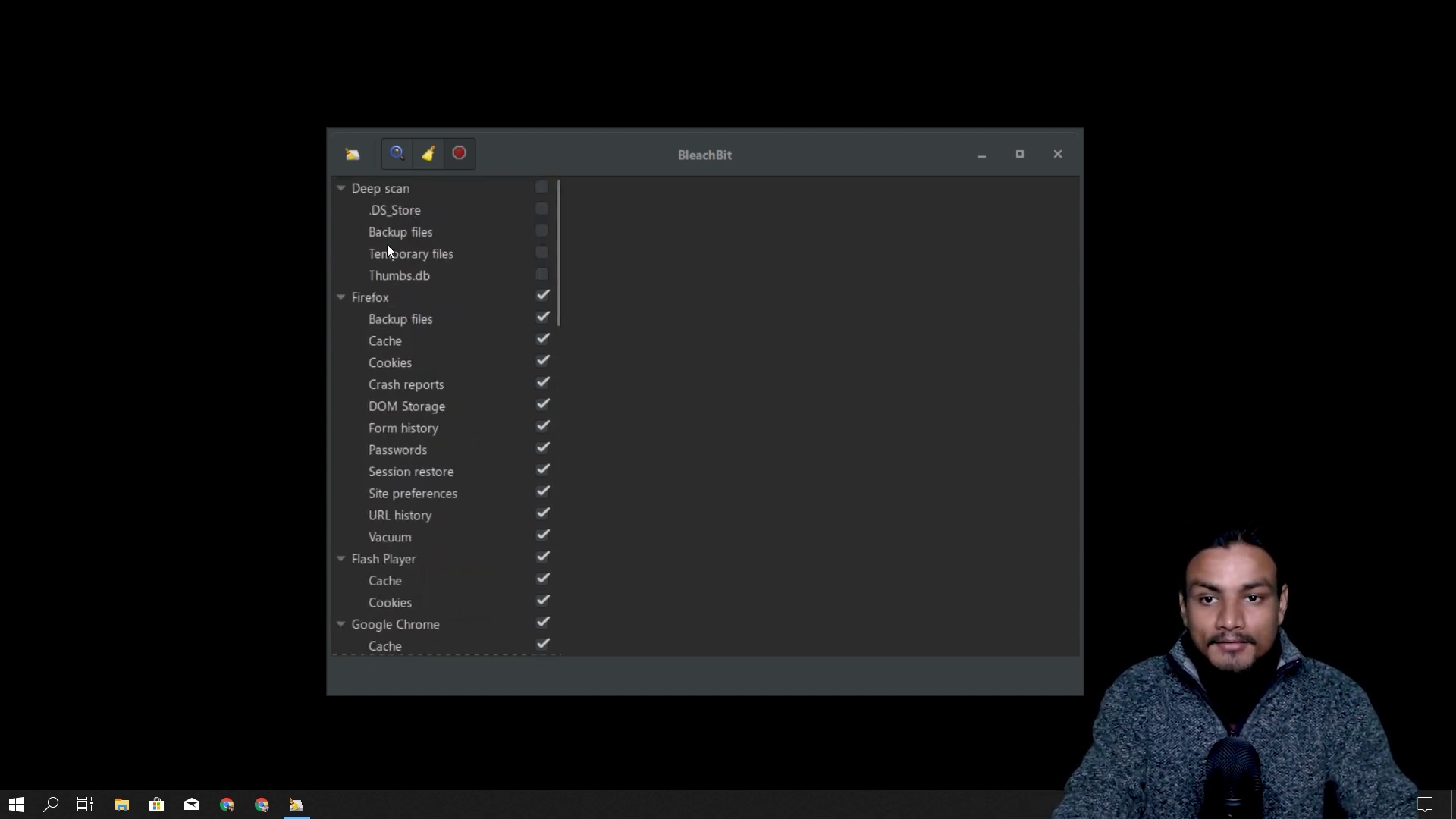
left_click(393, 194)
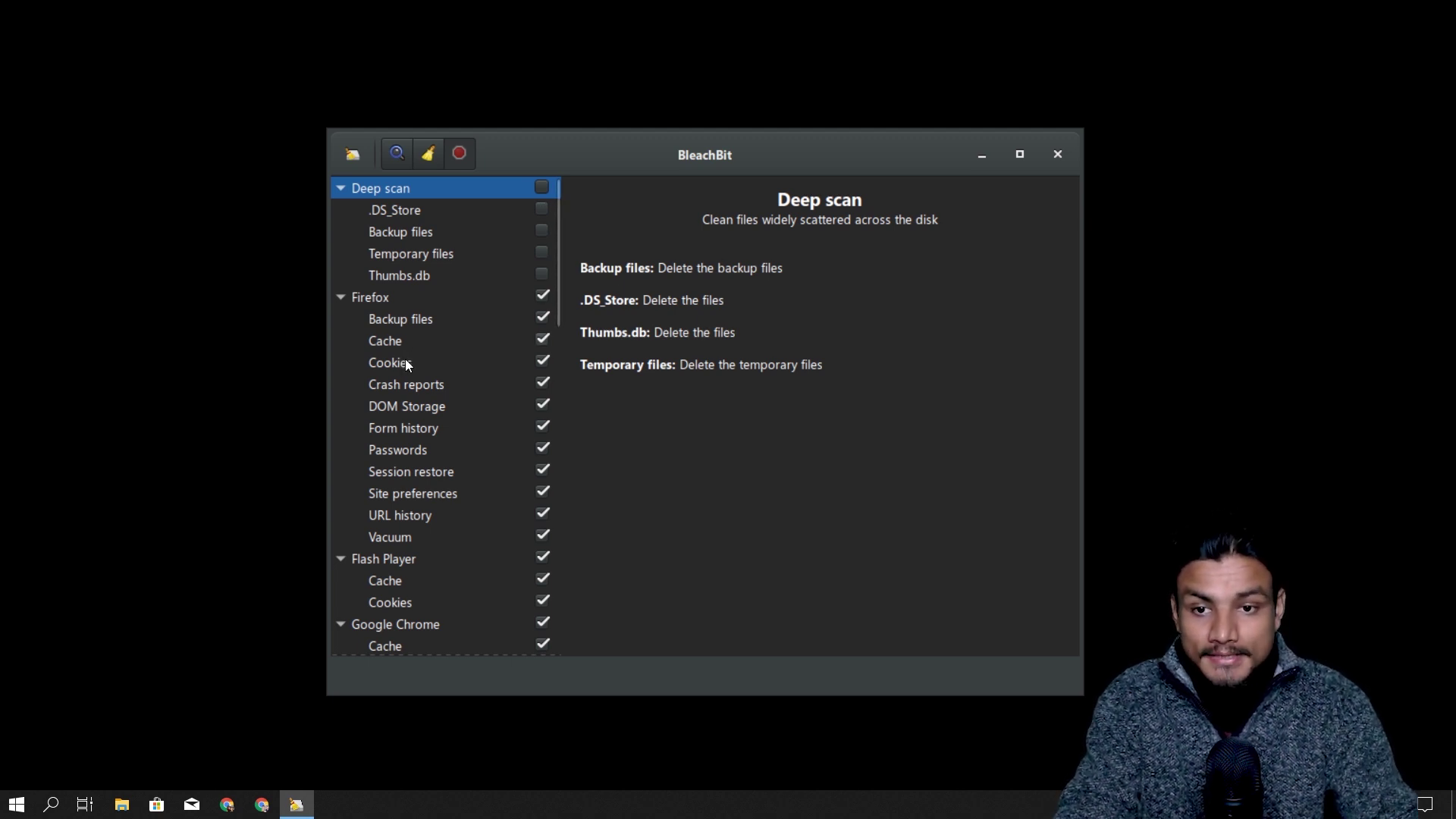
scroll(400, 422, "down", 3)
left_click(407, 447)
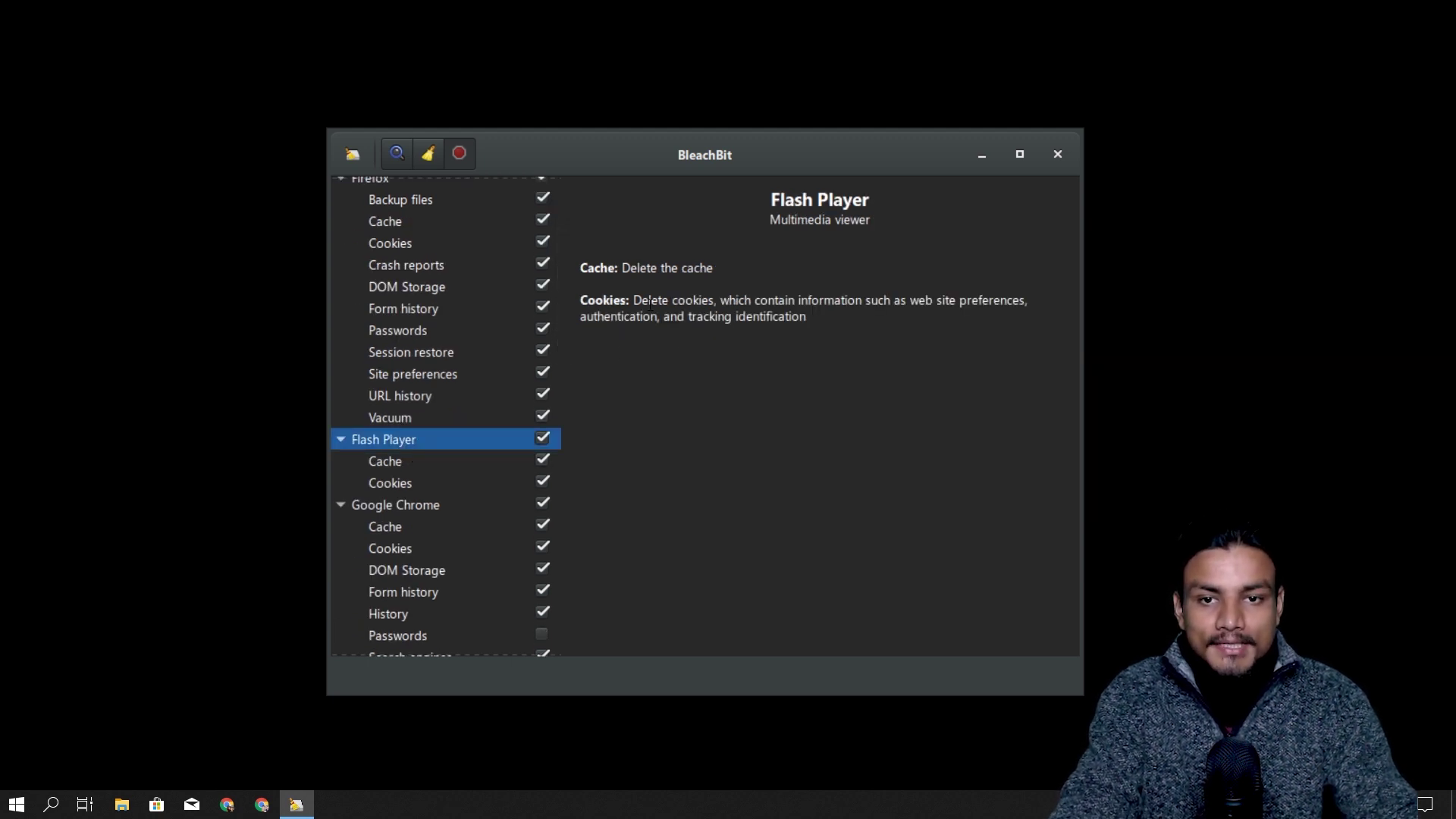
left_click_drag(642, 302, 837, 322)
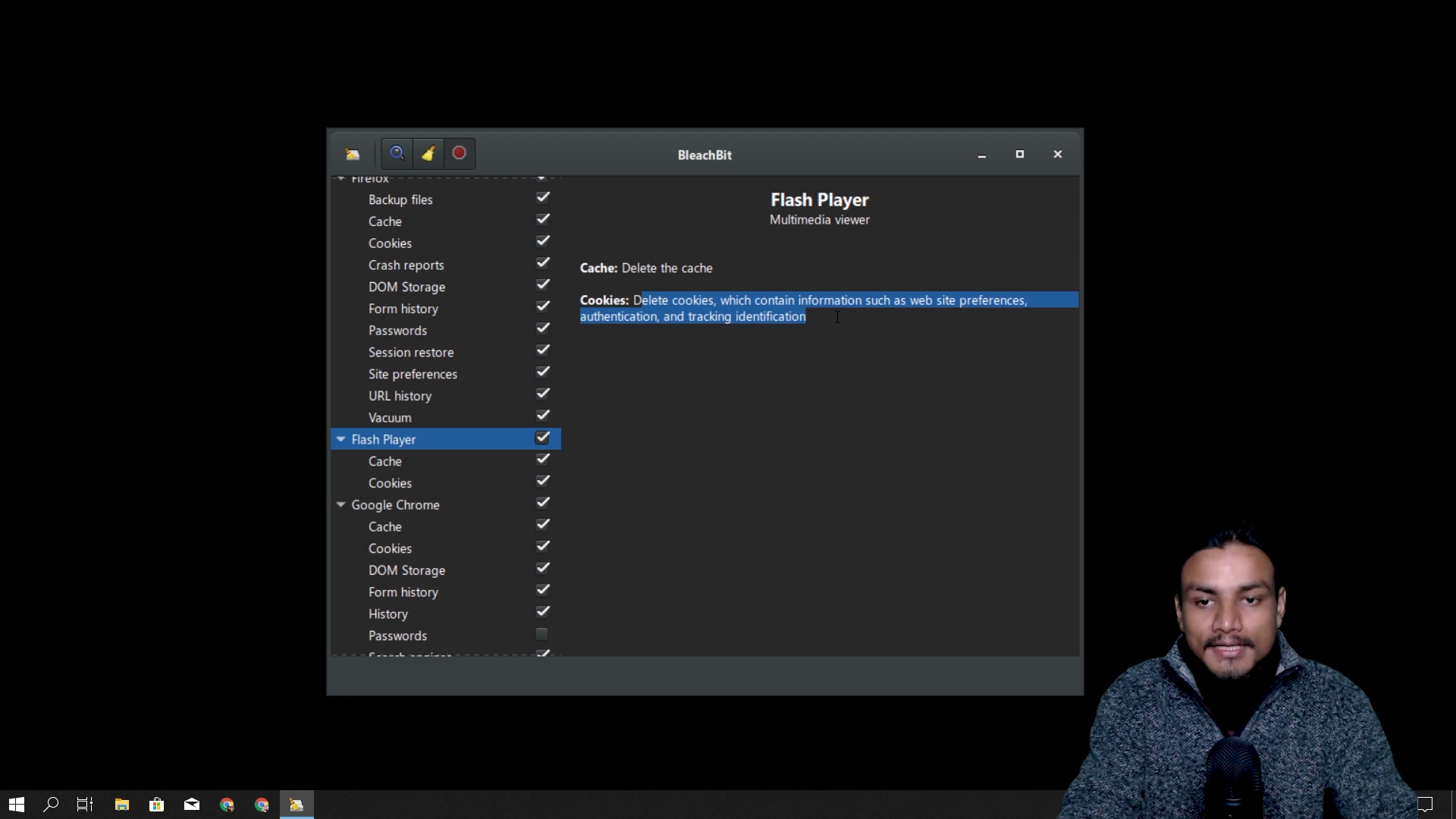
scroll(438, 476, "down", 15)
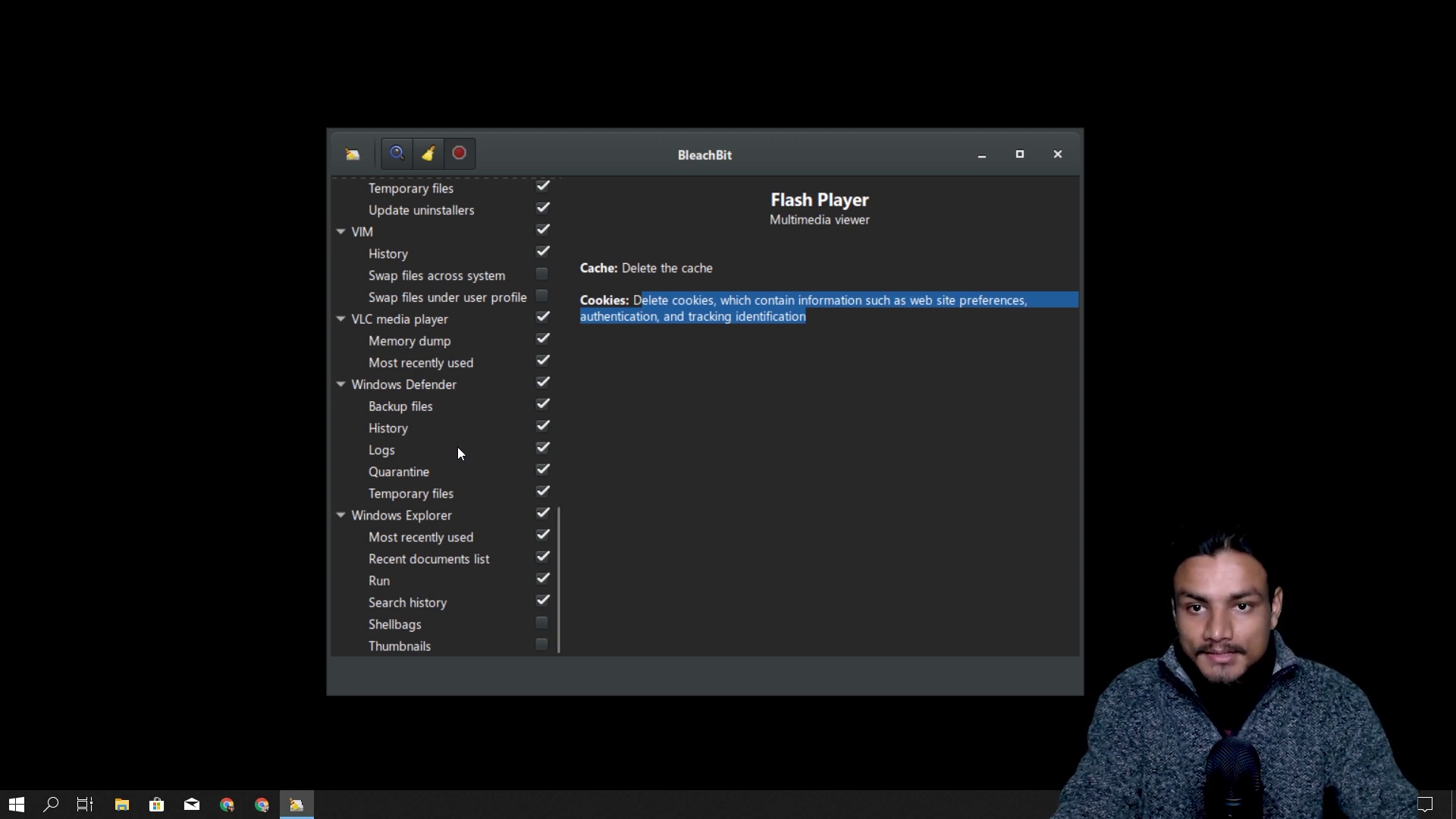
Examine which Firefox, Google Chrome and Internet Explorer items are selected in the cleaner list
scroll(458, 448, "up", 15)
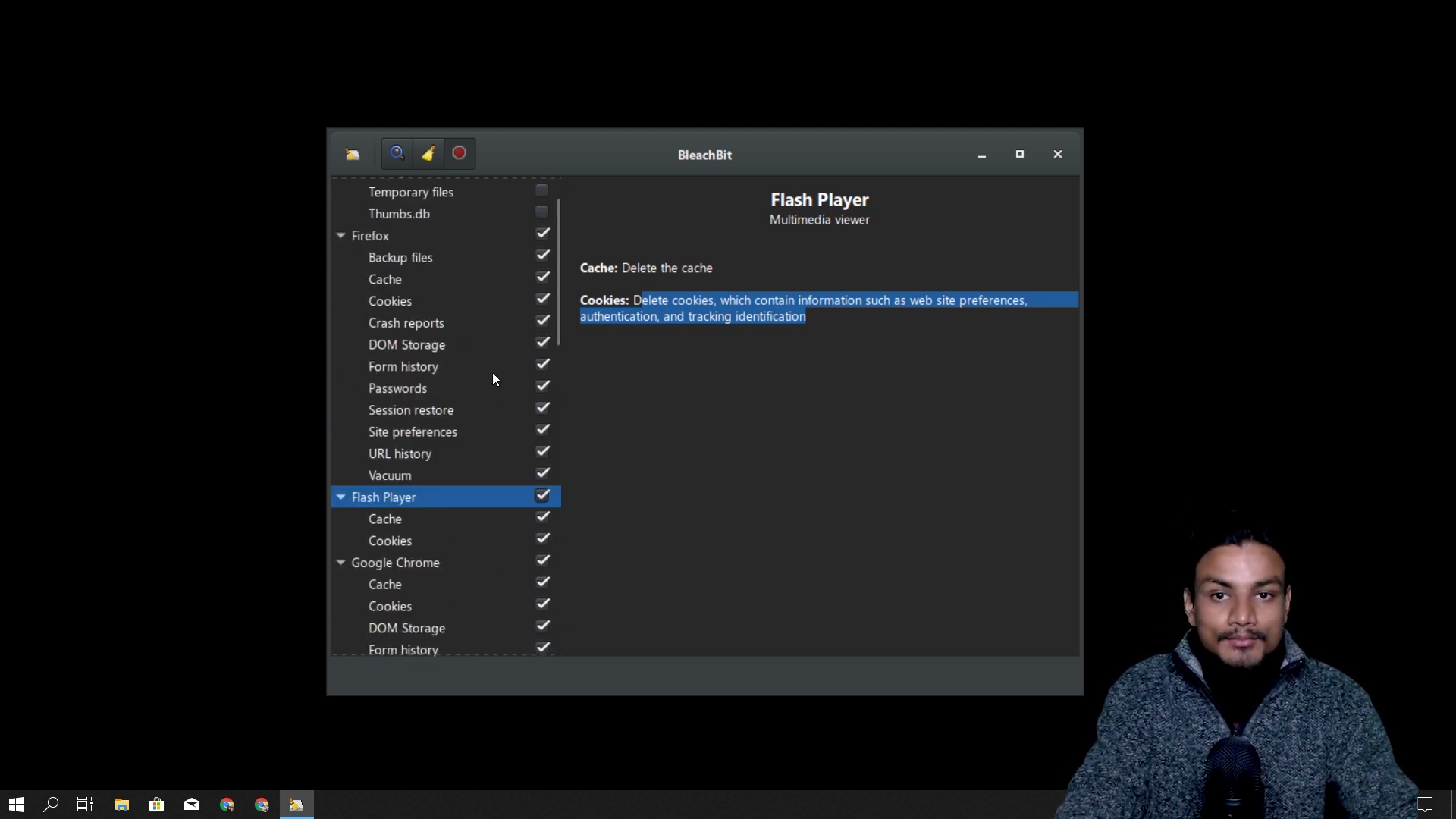
scroll(471, 391, "down", 3)
scroll(467, 431, "up", 5)
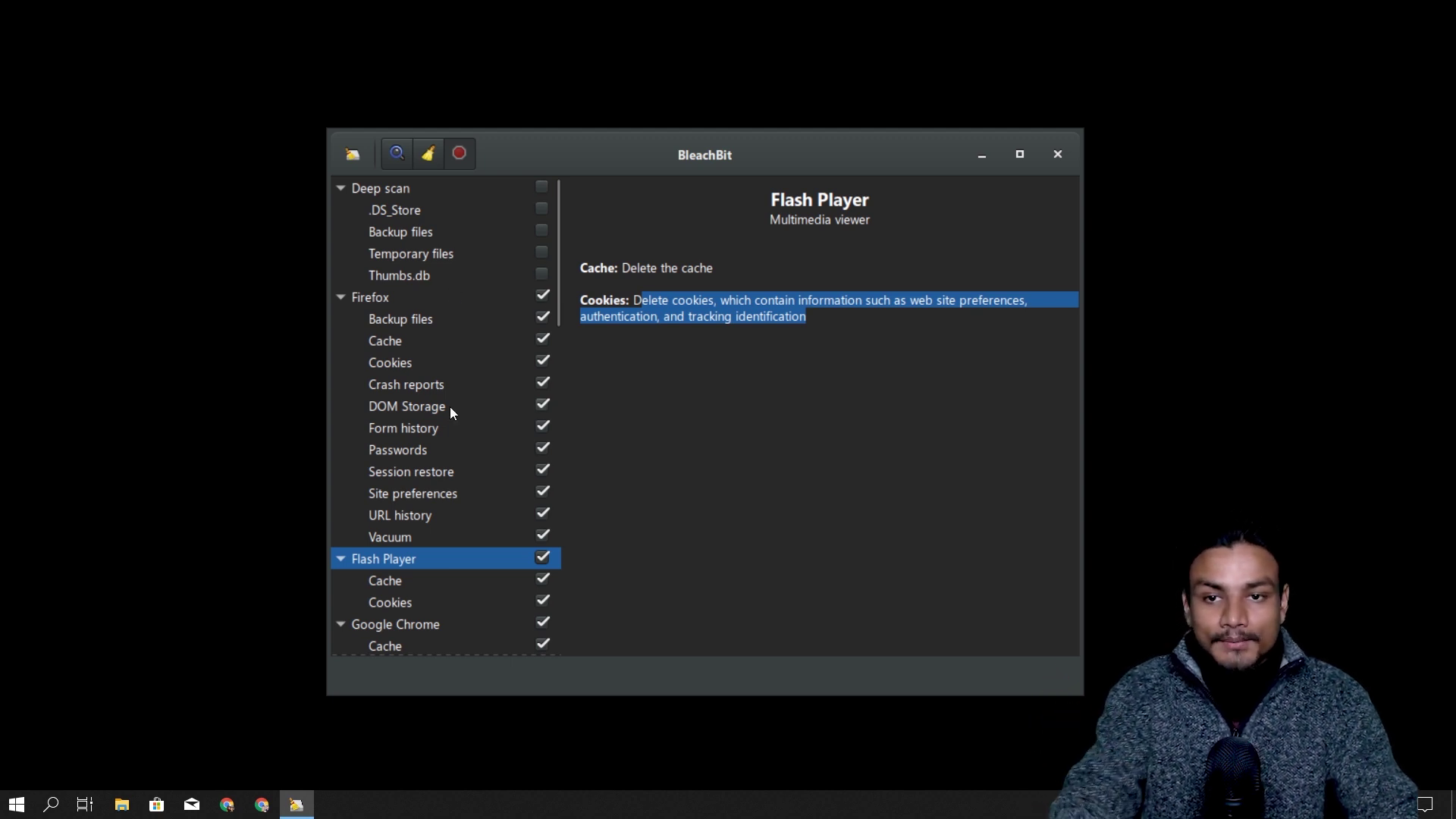
scroll(393, 344, "down", 4)
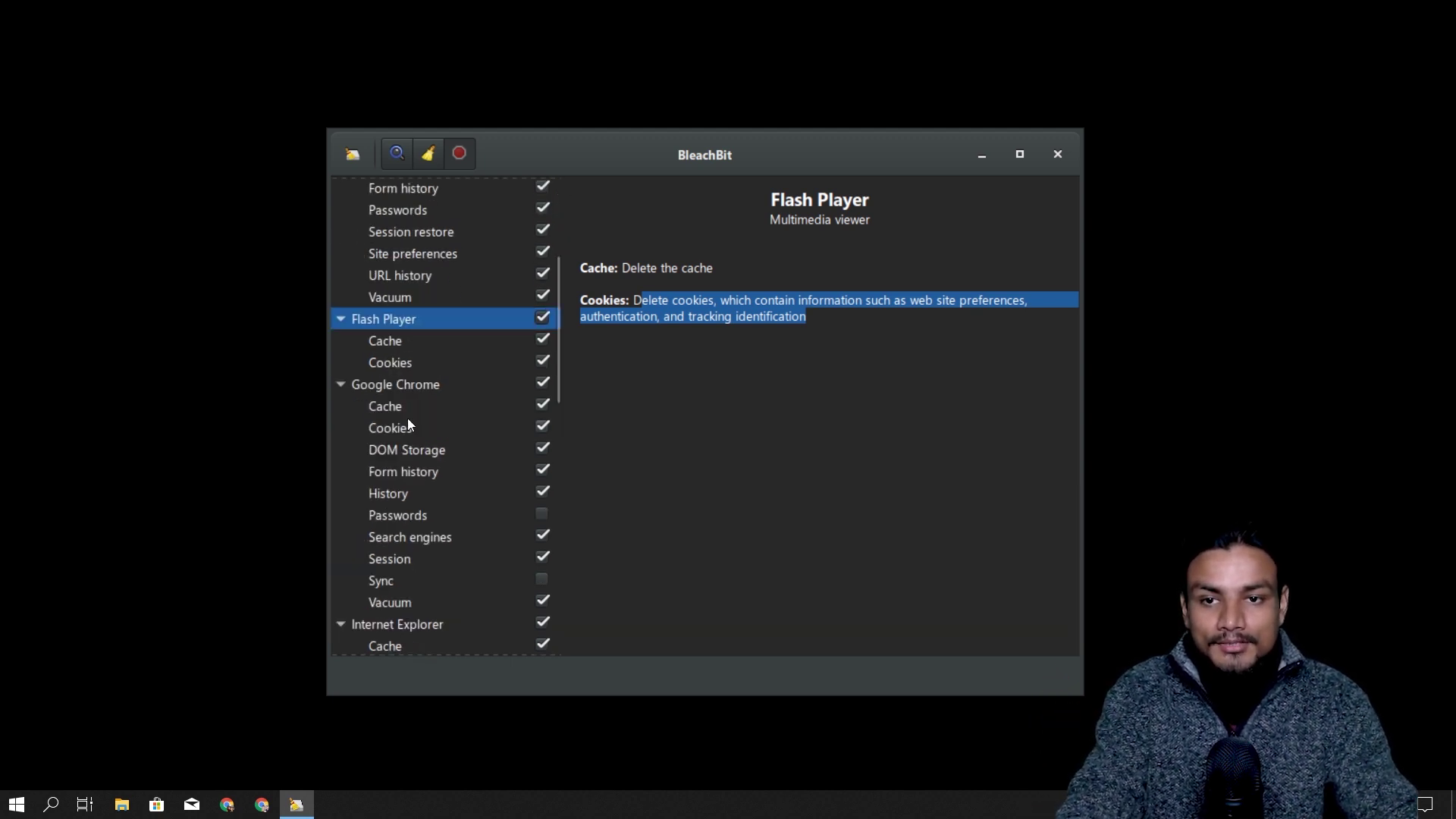
scroll(417, 401, "down", 5)
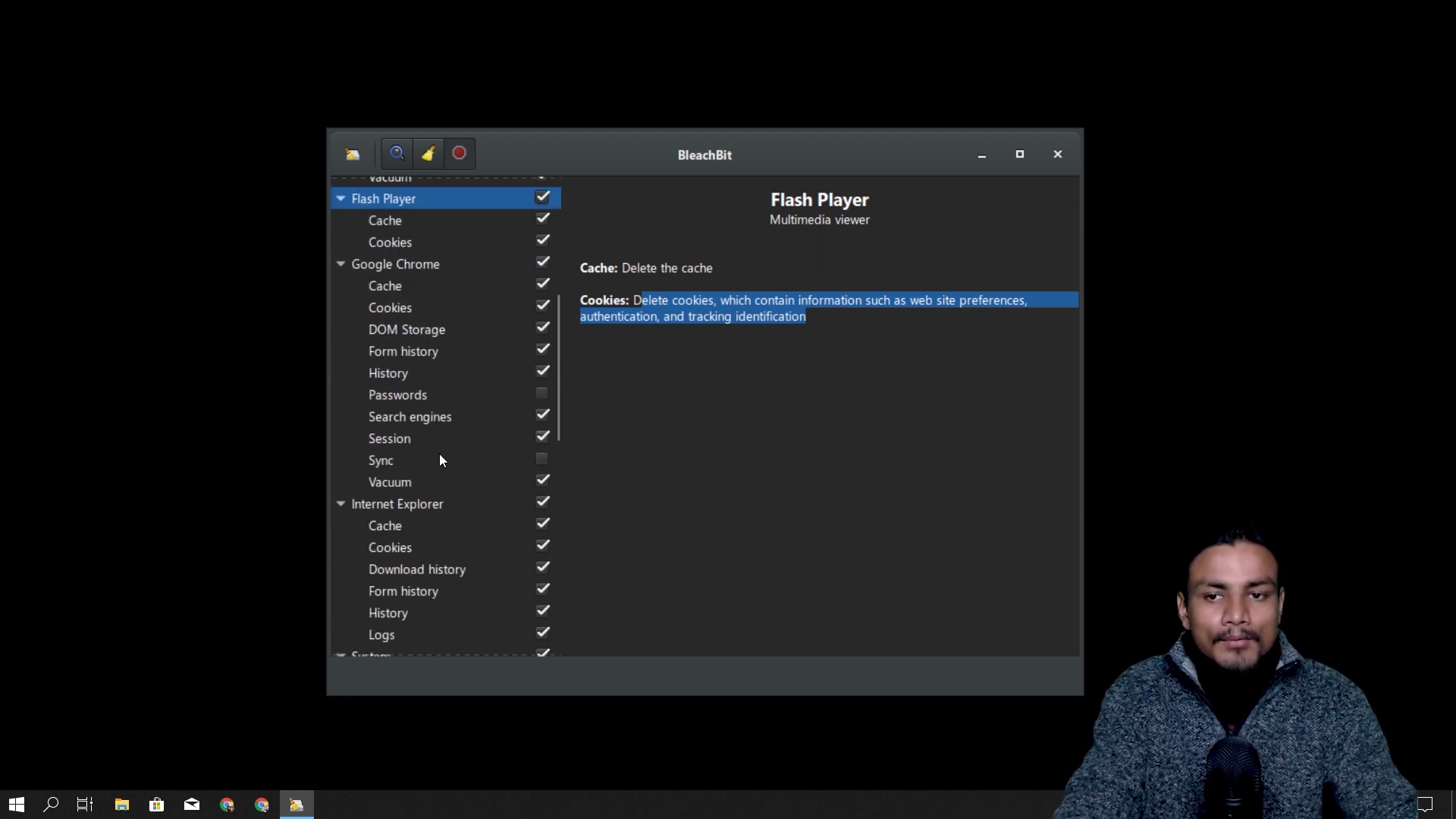
scroll(435, 507, "down", 3)
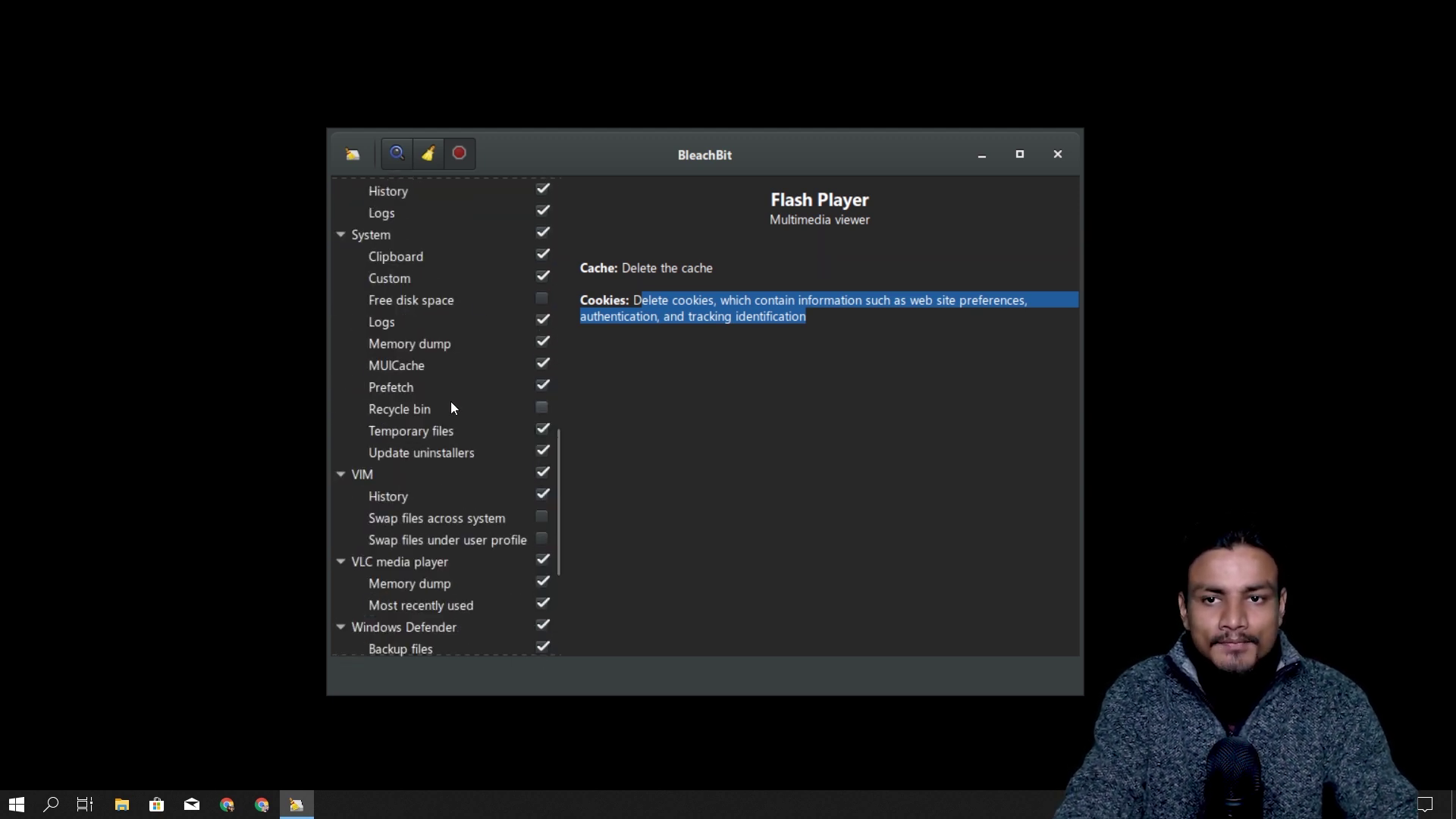
Read the descriptions of the System cleaner's options, from Clipboard to Update uninstallers, and close the BleachBit window
left_click(402, 254)
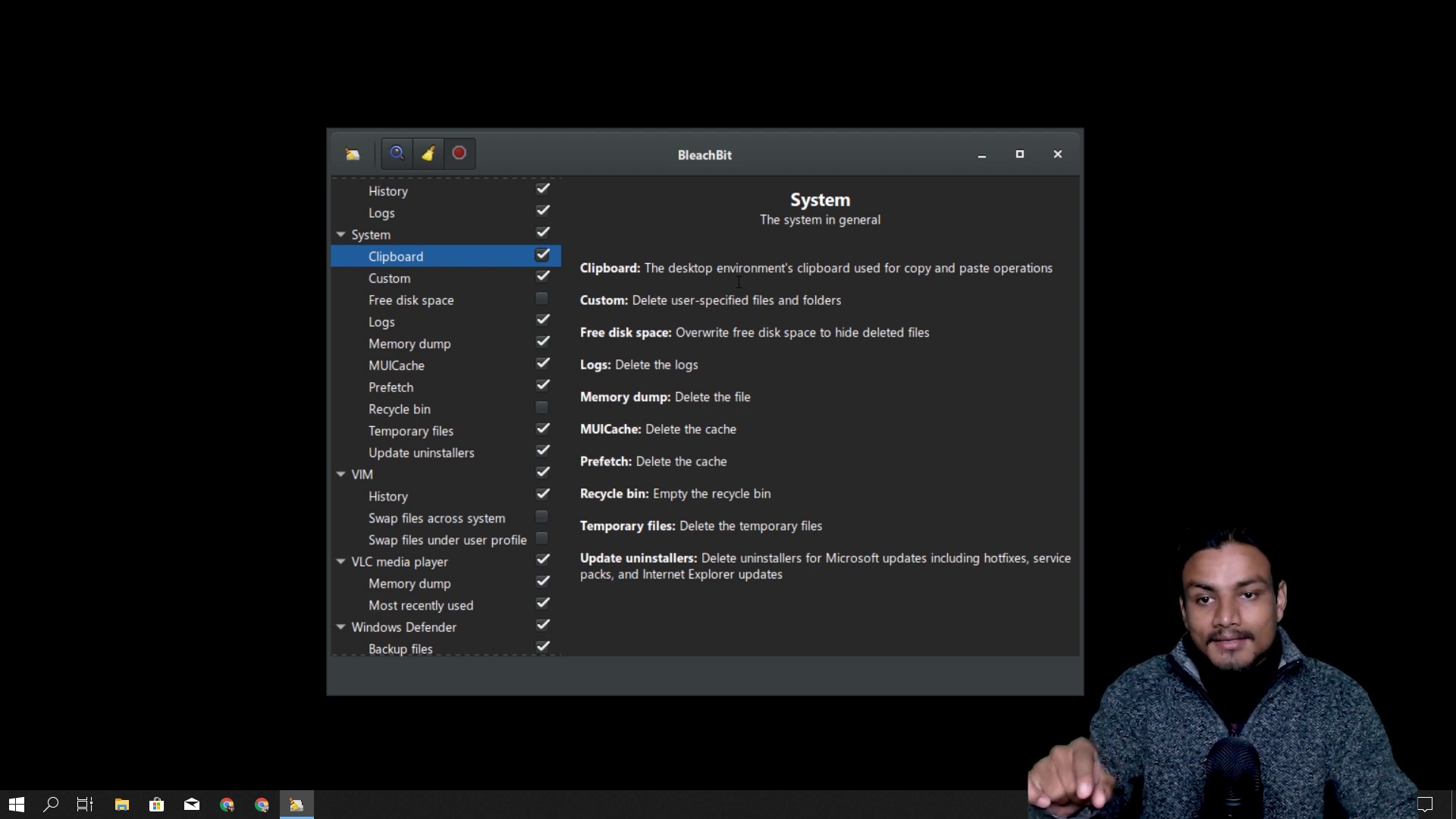
left_click(411, 367)
left_click(405, 410)
left_click(404, 444)
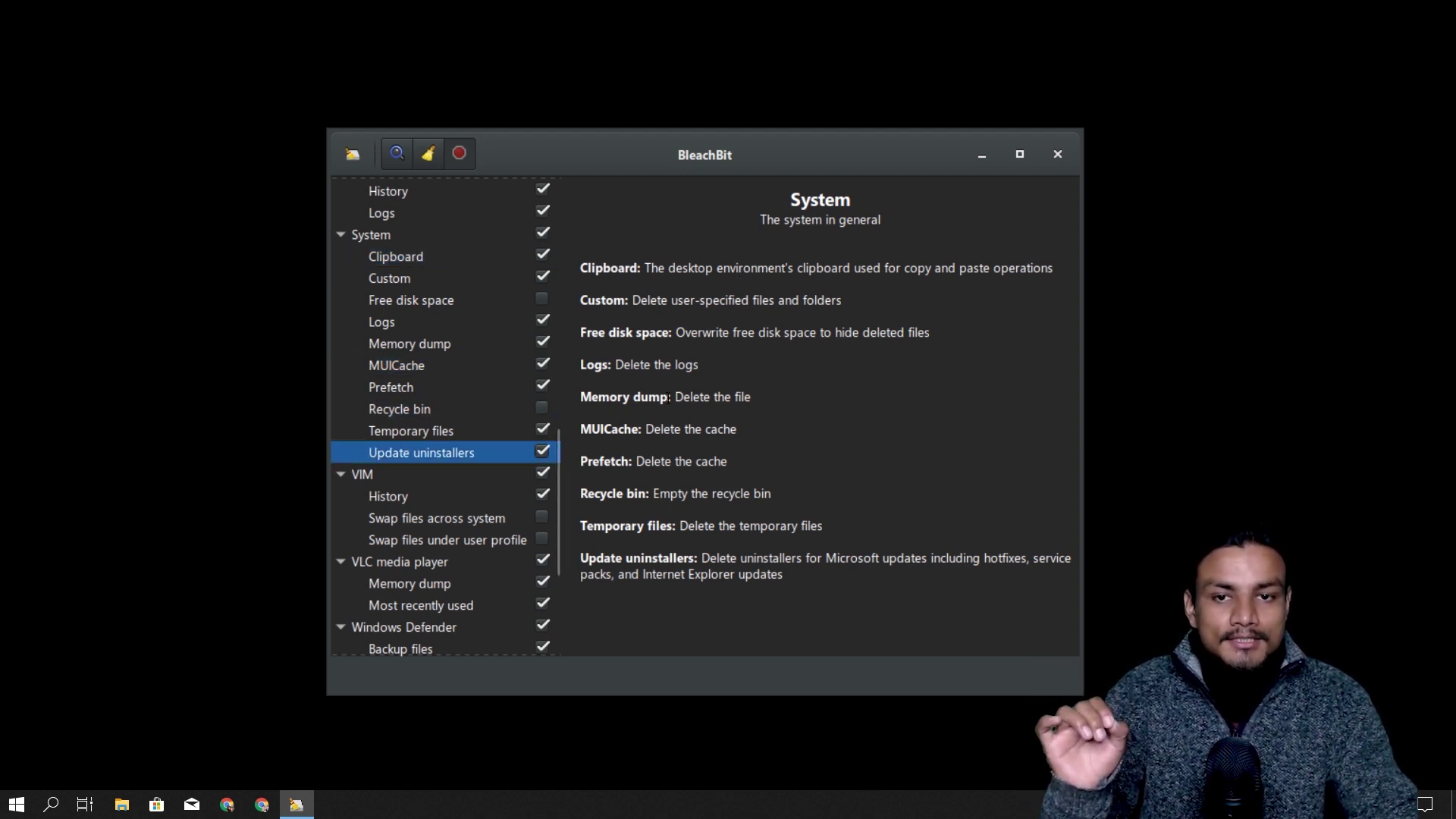
left_click_drag(598, 405, 592, 405)
right_click(597, 406)
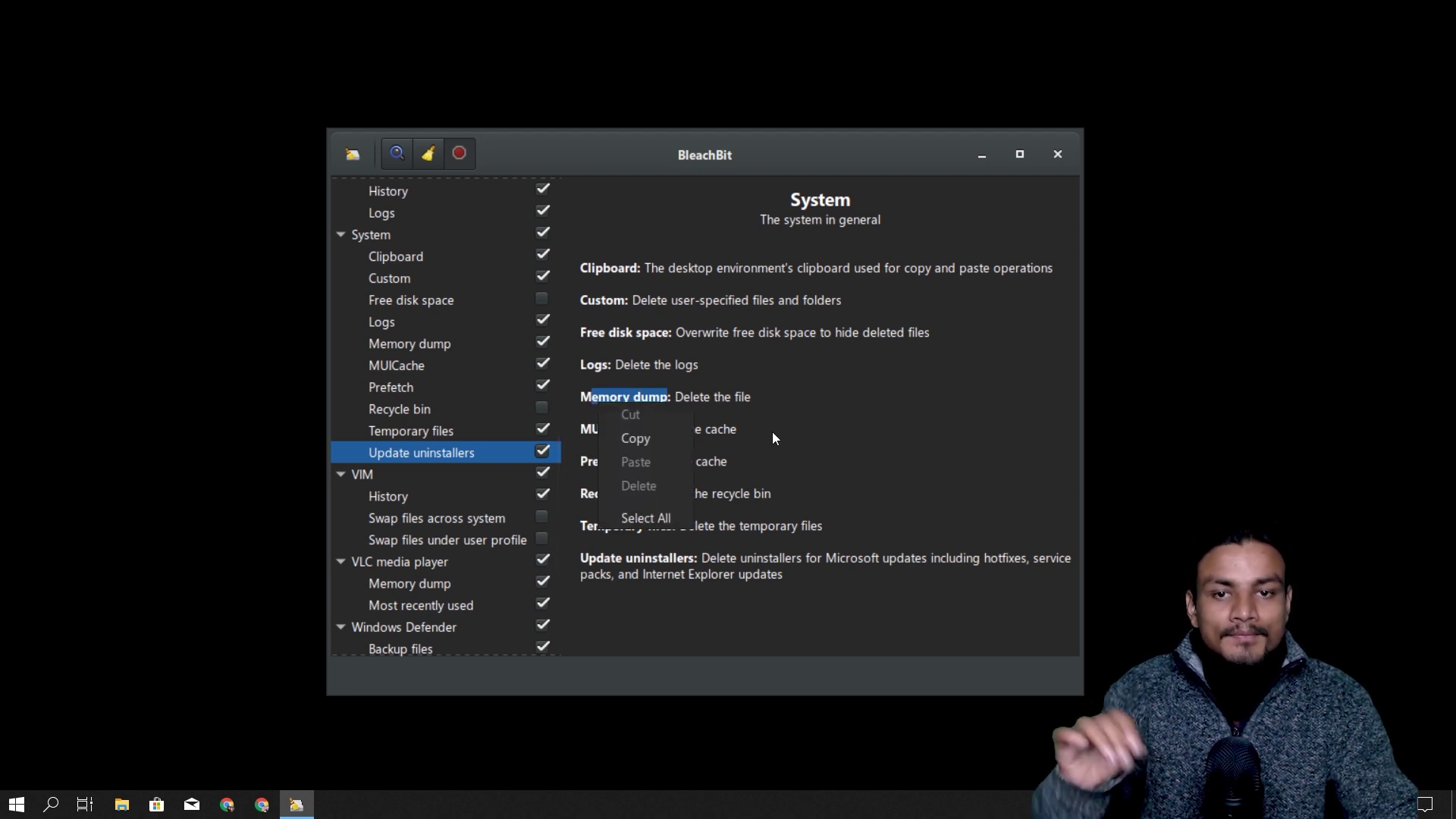
left_click(825, 402)
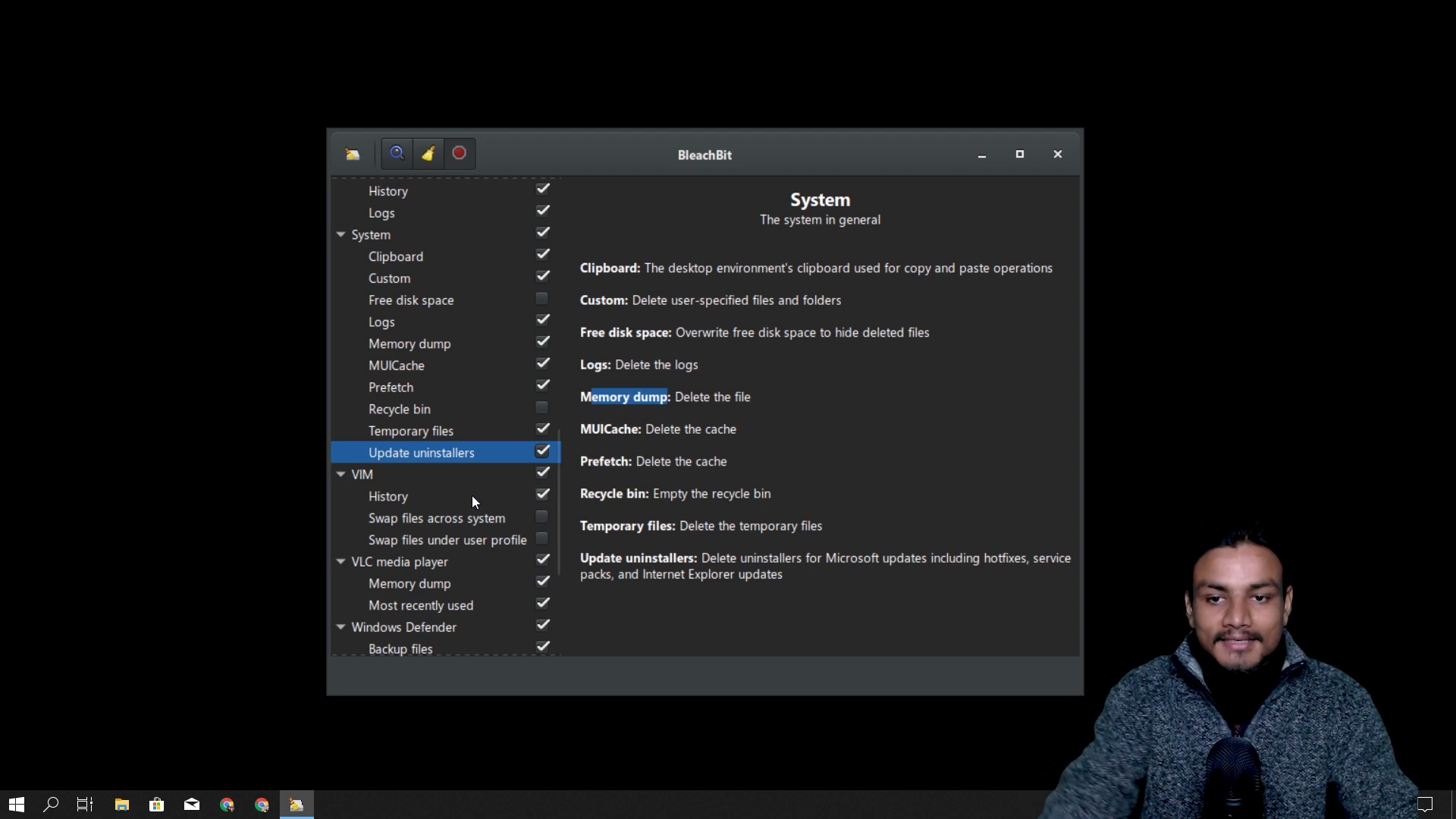
scroll(470, 496, "down", 3)
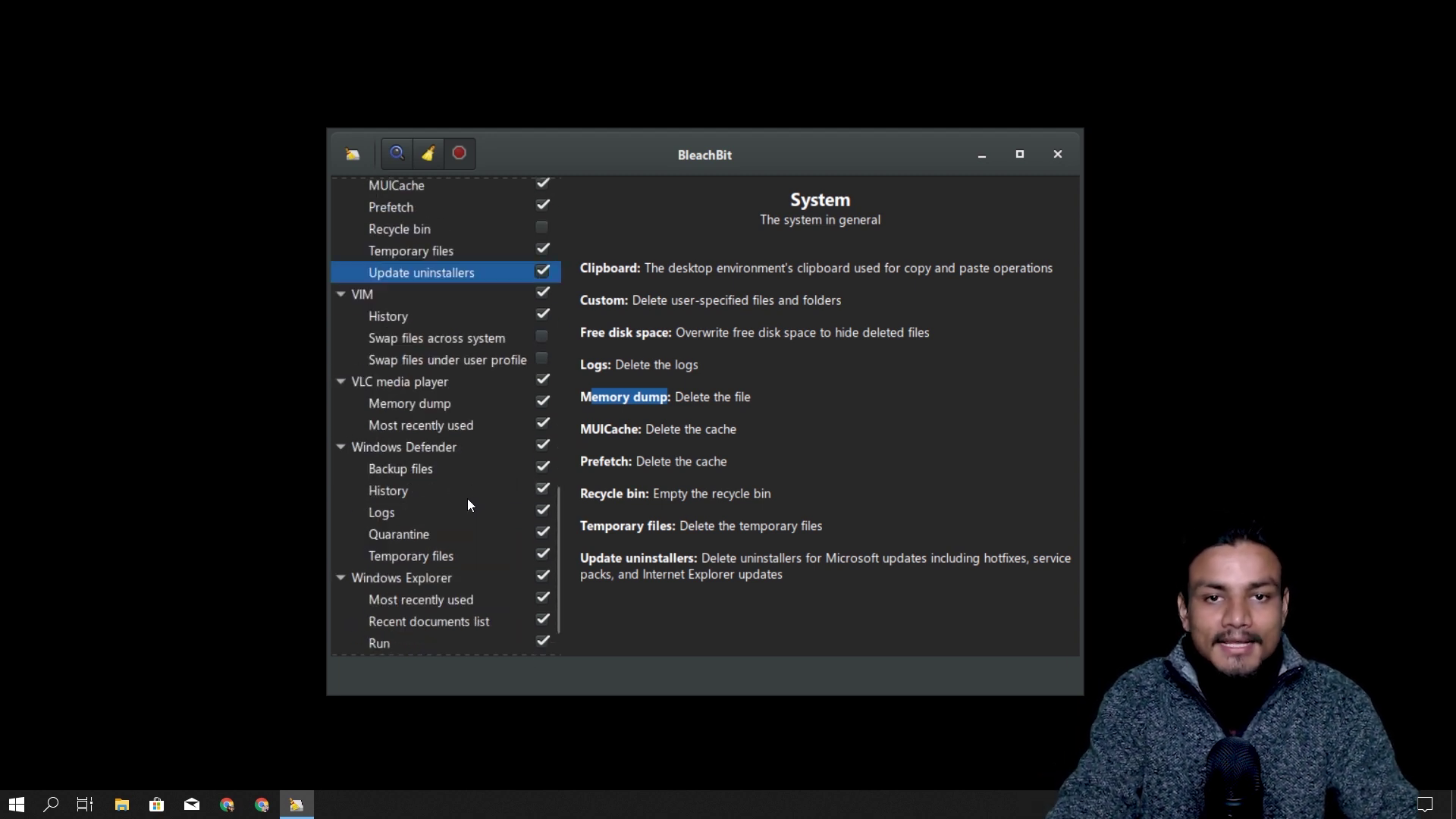
left_click(1057, 155)
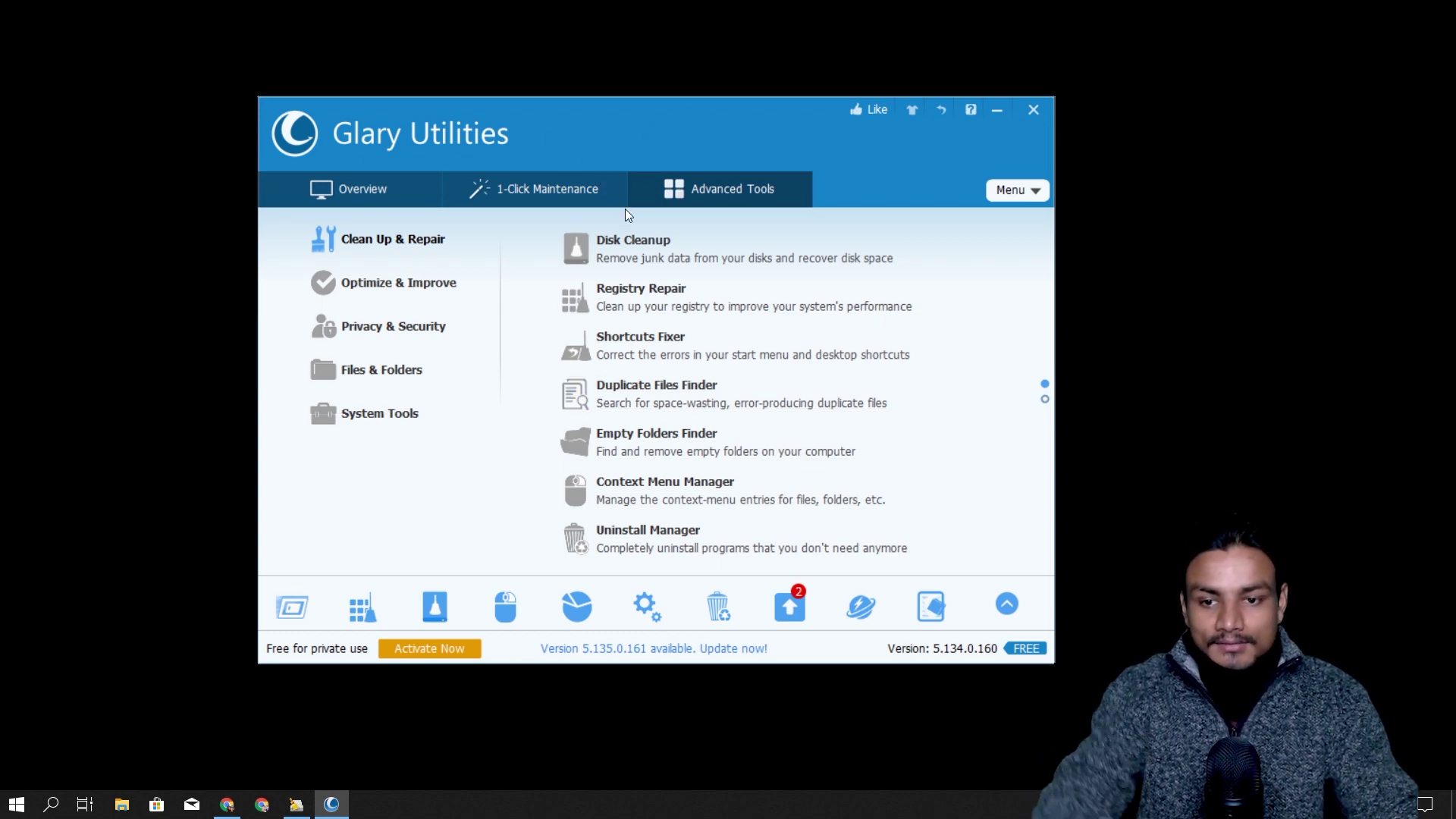
Read the Glary Utilities 5 feature list on the Glarysoft website in Chrome and switch back to Glary Utilities
left_click(227, 804)
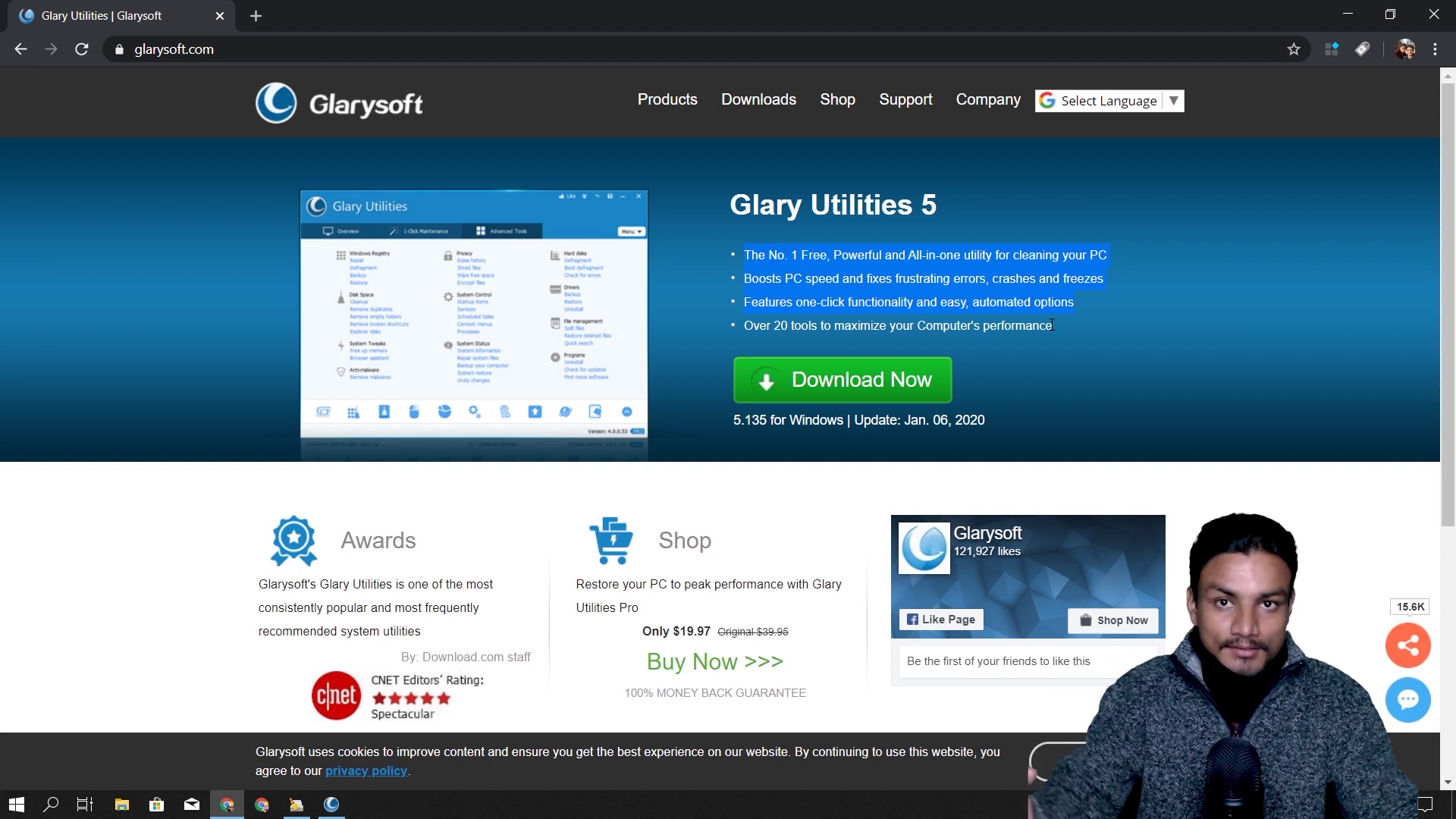
left_click_drag(1052, 325, 745, 256)
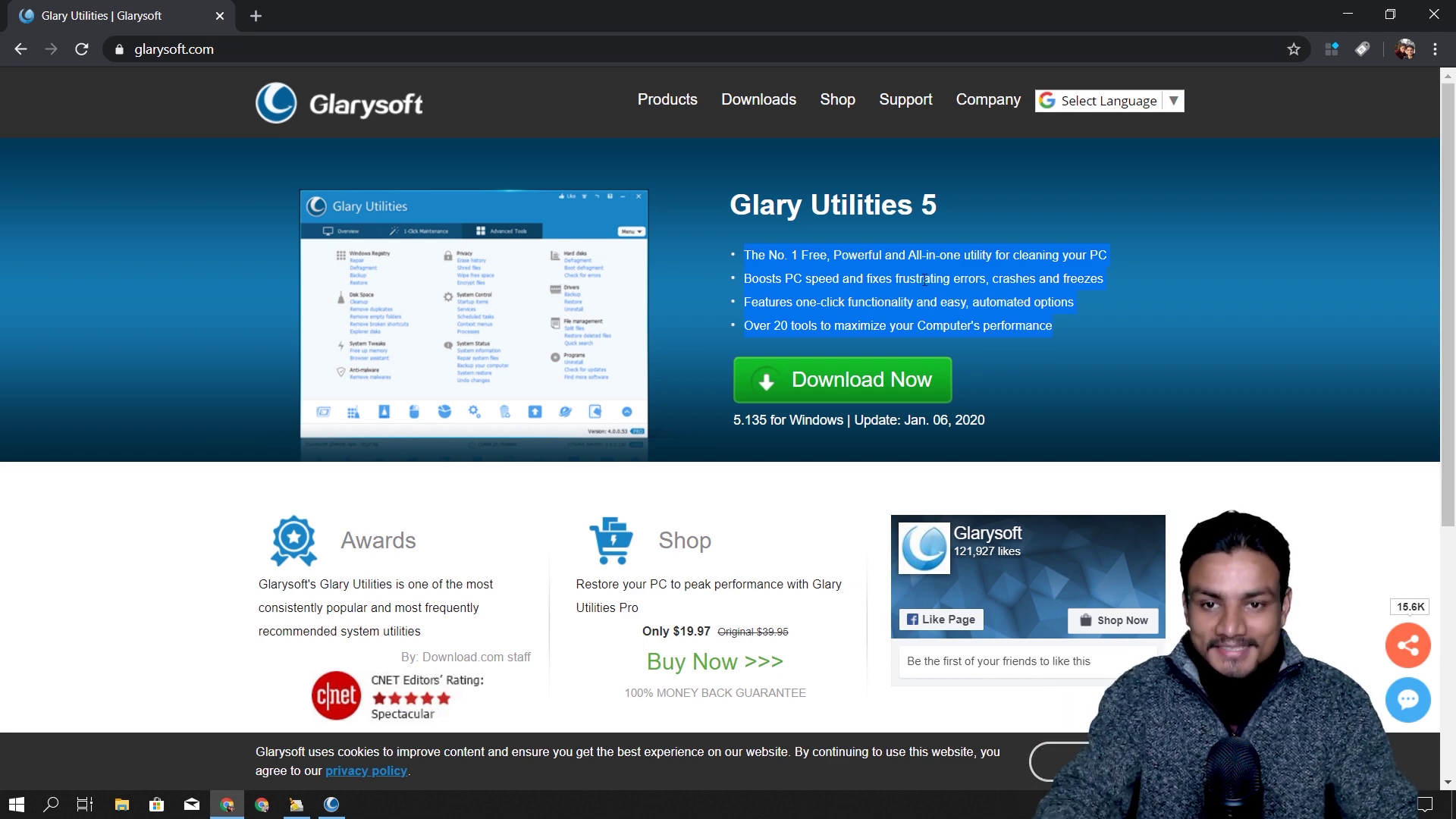
scroll(667, 368, "down", 3)
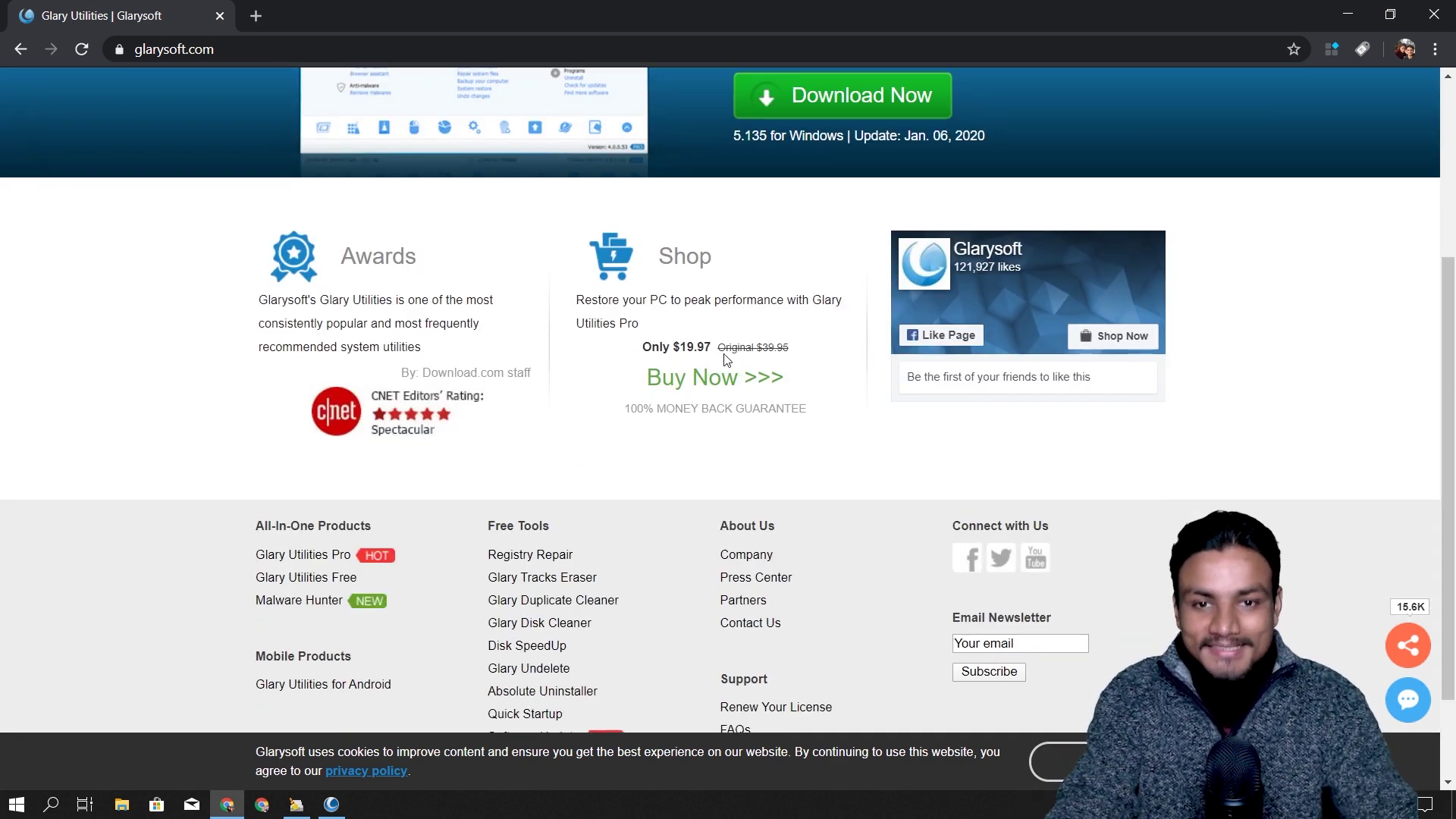
scroll(598, 414, "up", 4)
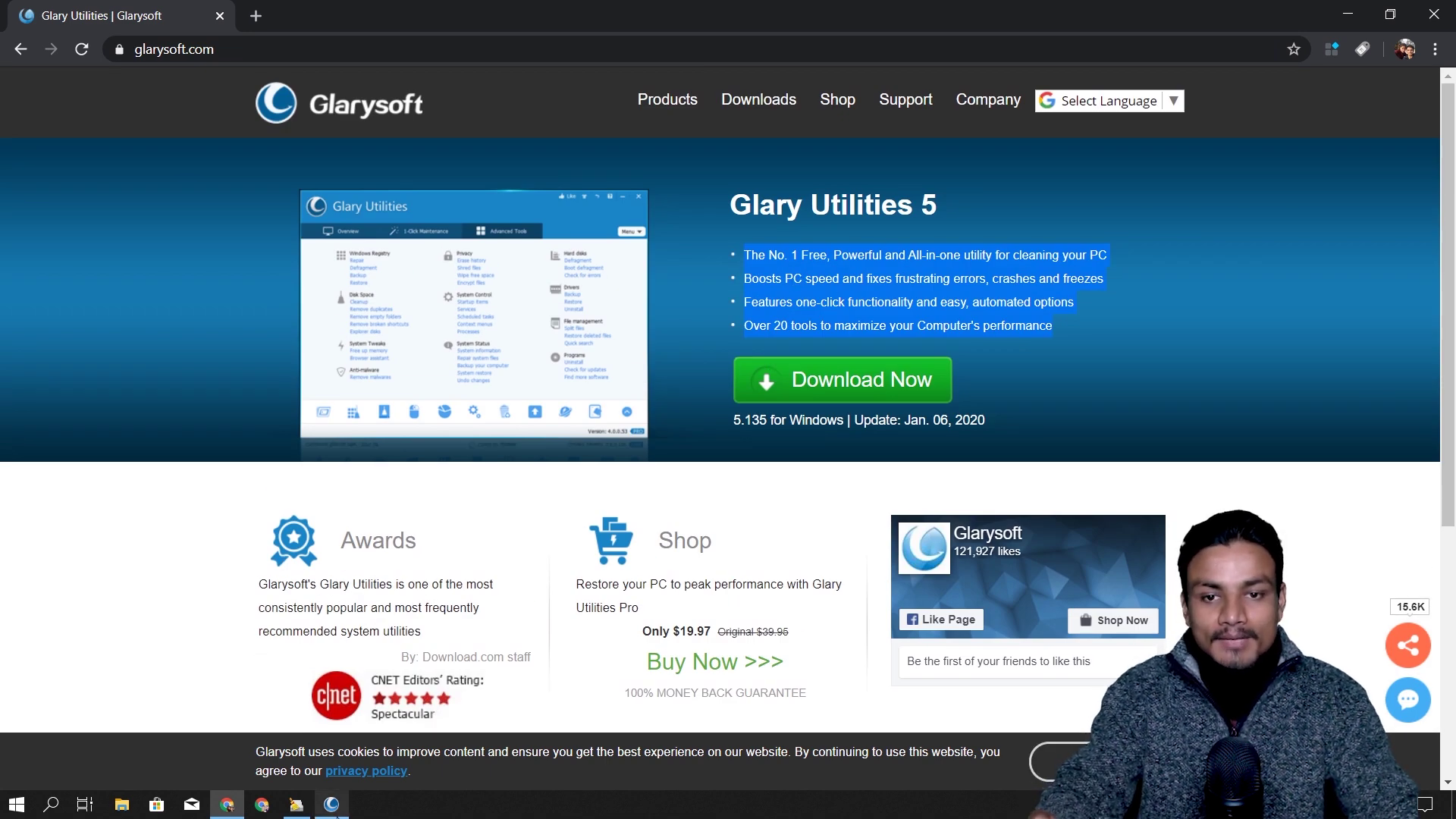
left_click(332, 805)
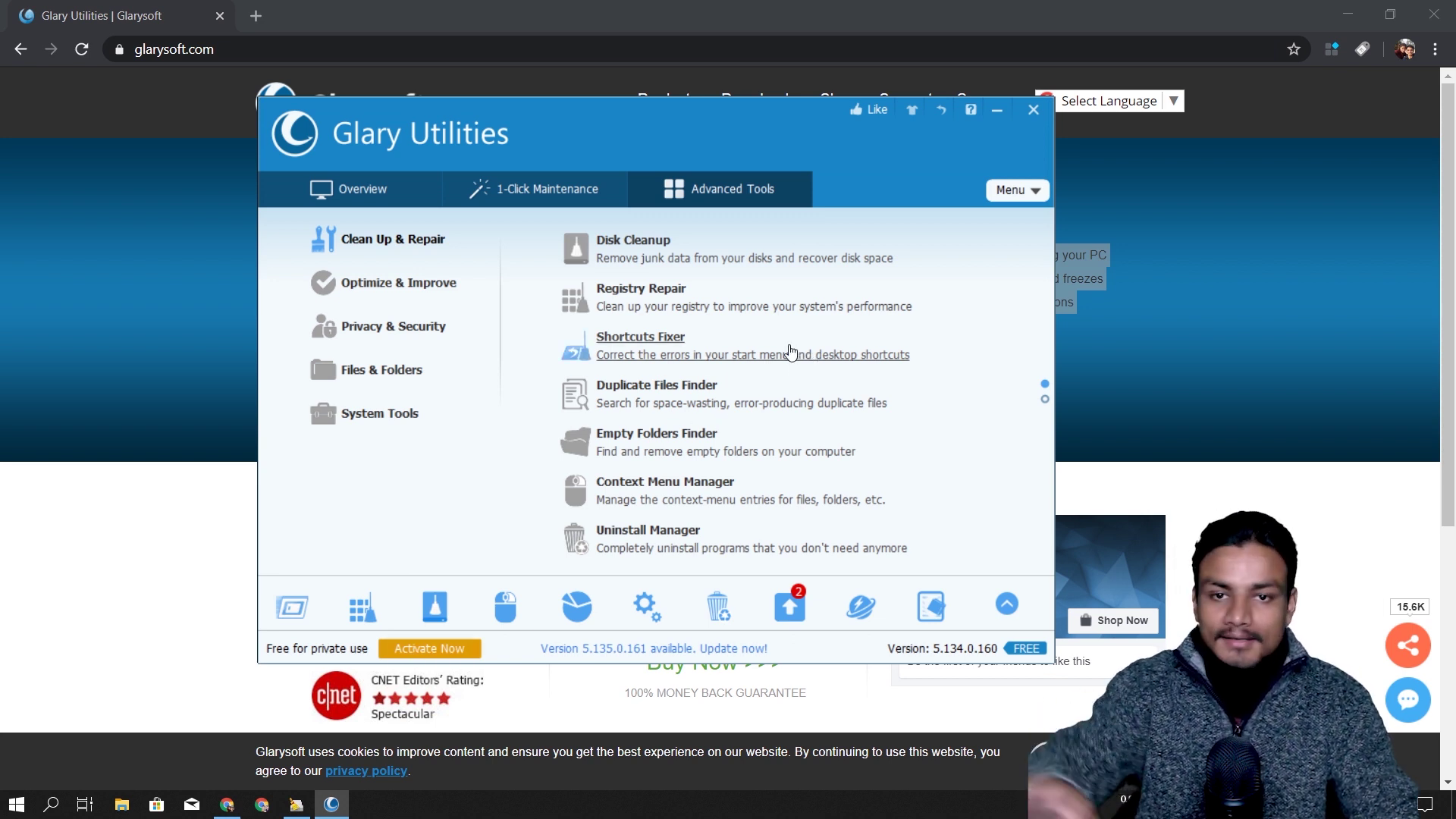
left_click(996, 111)
scroll(749, 336, "down", 5)
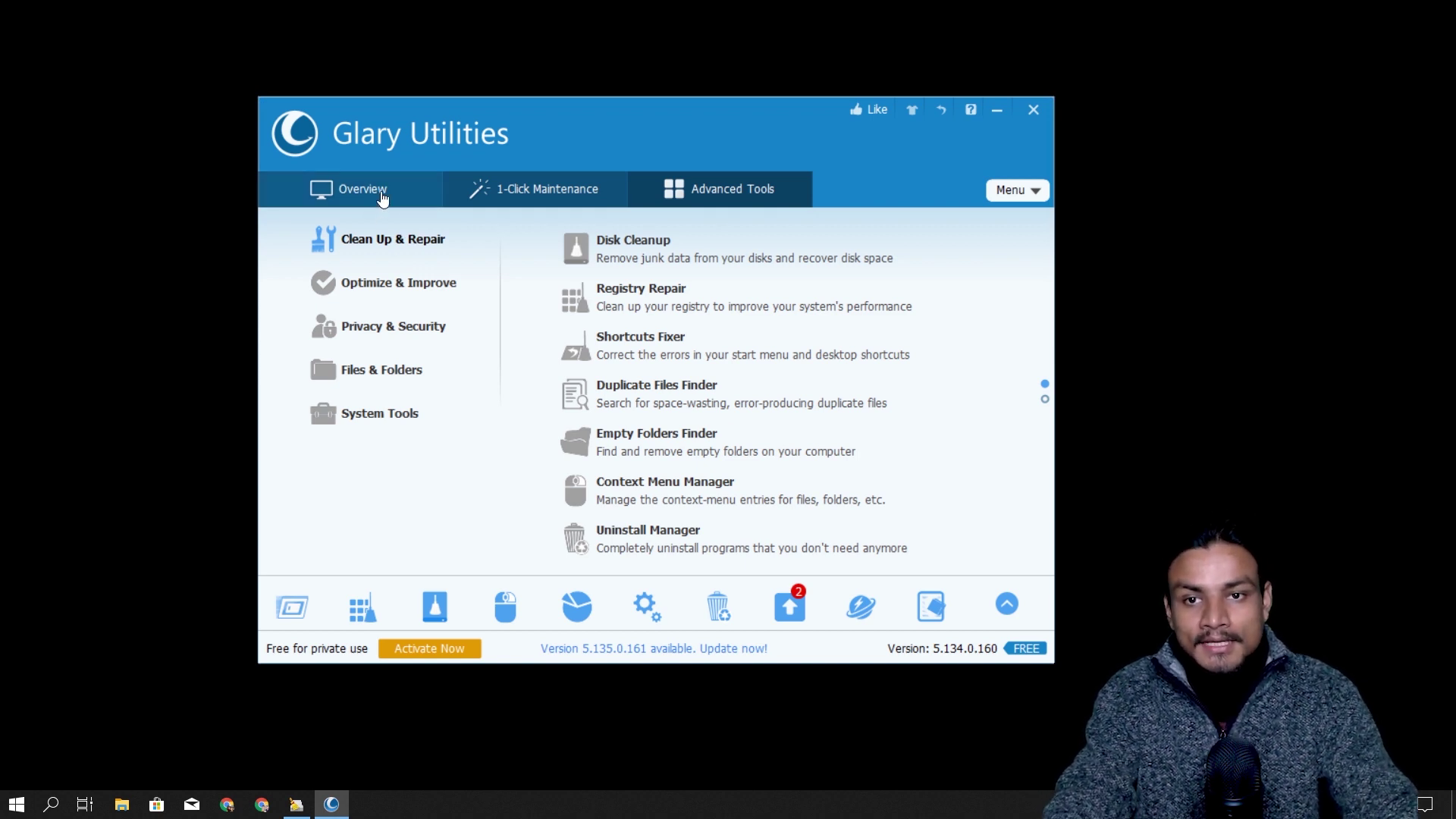
Show the 1-Click Maintenance options and exclude Startup Manager from the scan
left_click(519, 194)
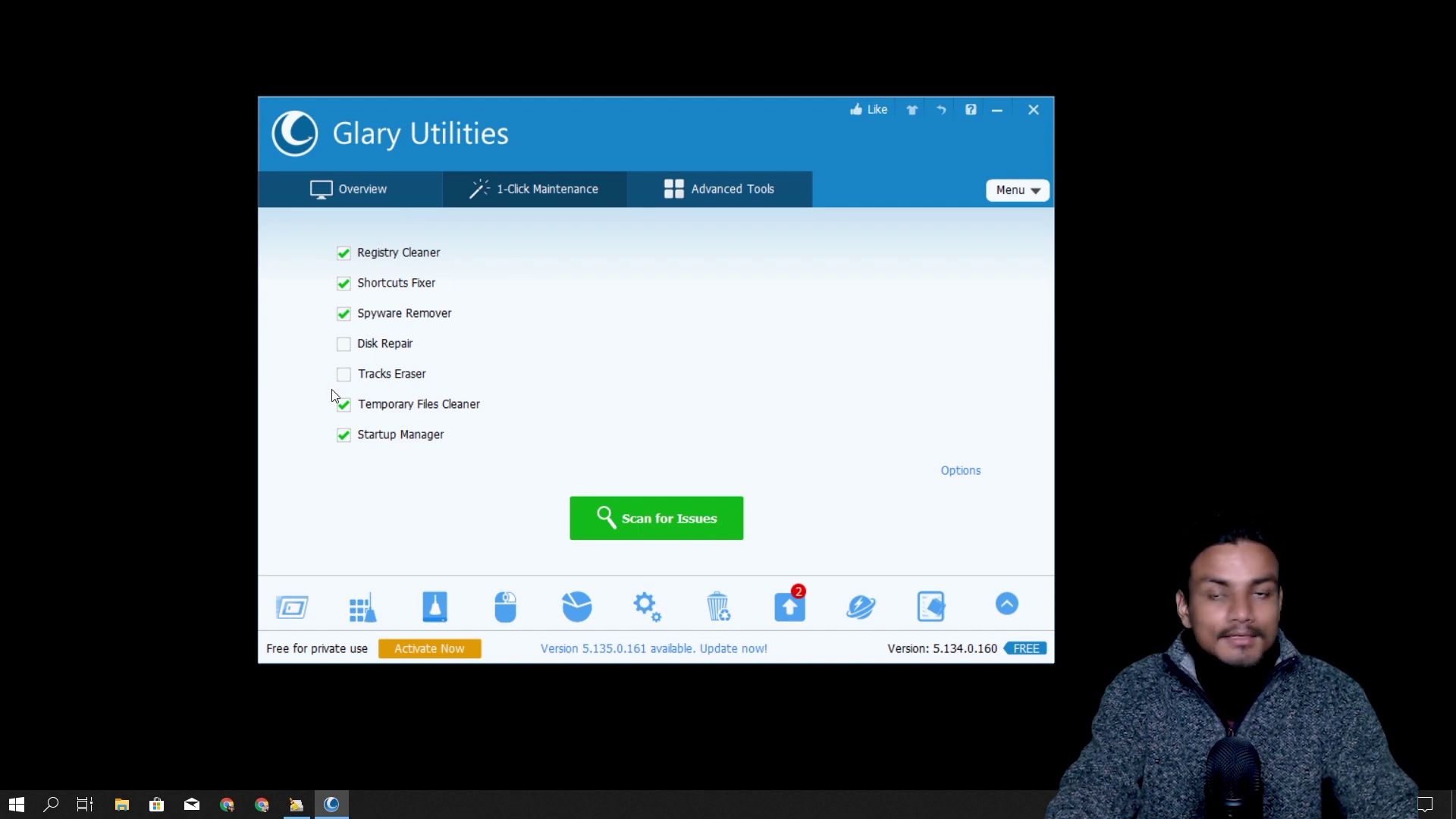
left_click(346, 437)
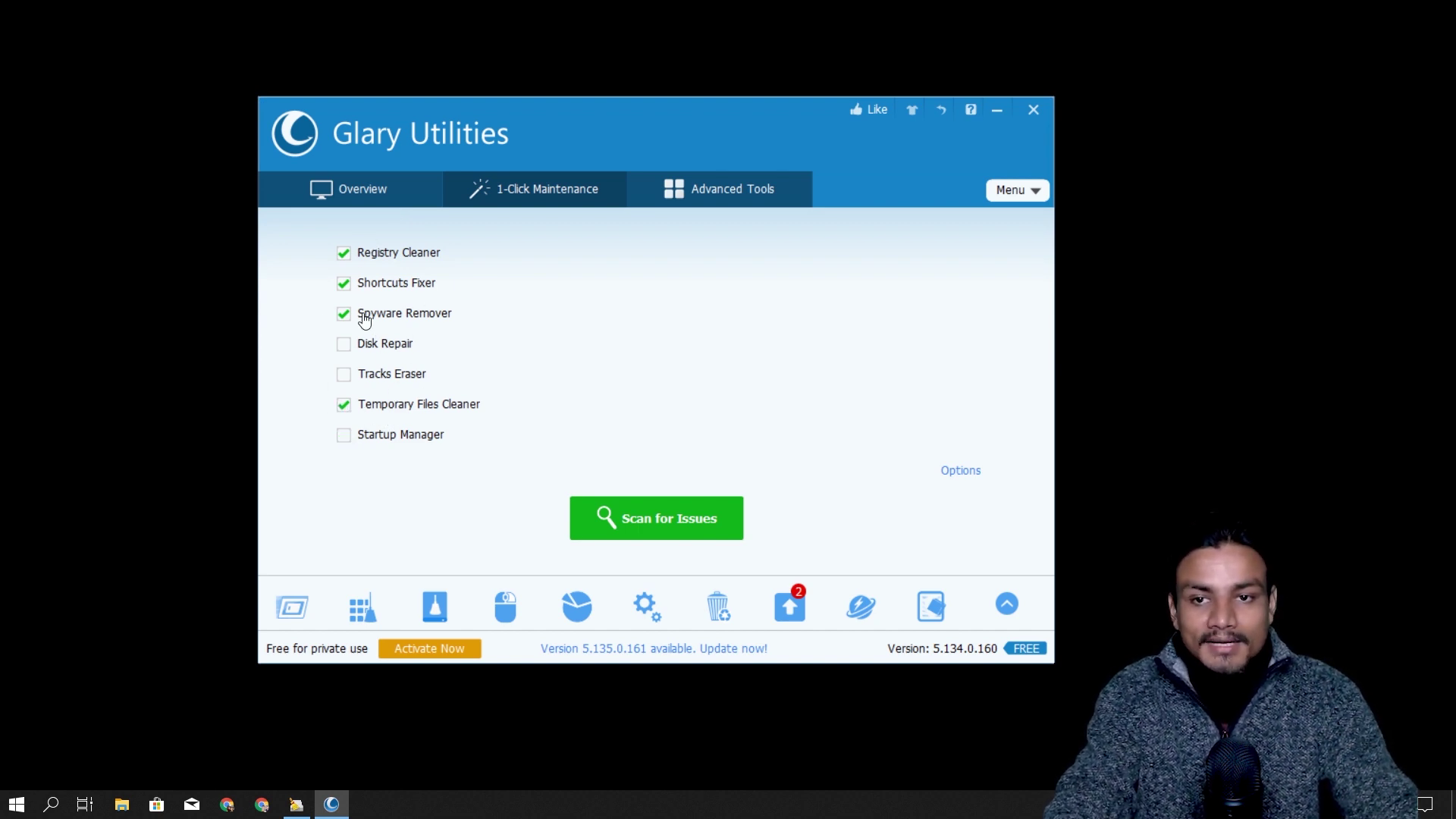
left_click(344, 344)
left_click(344, 375)
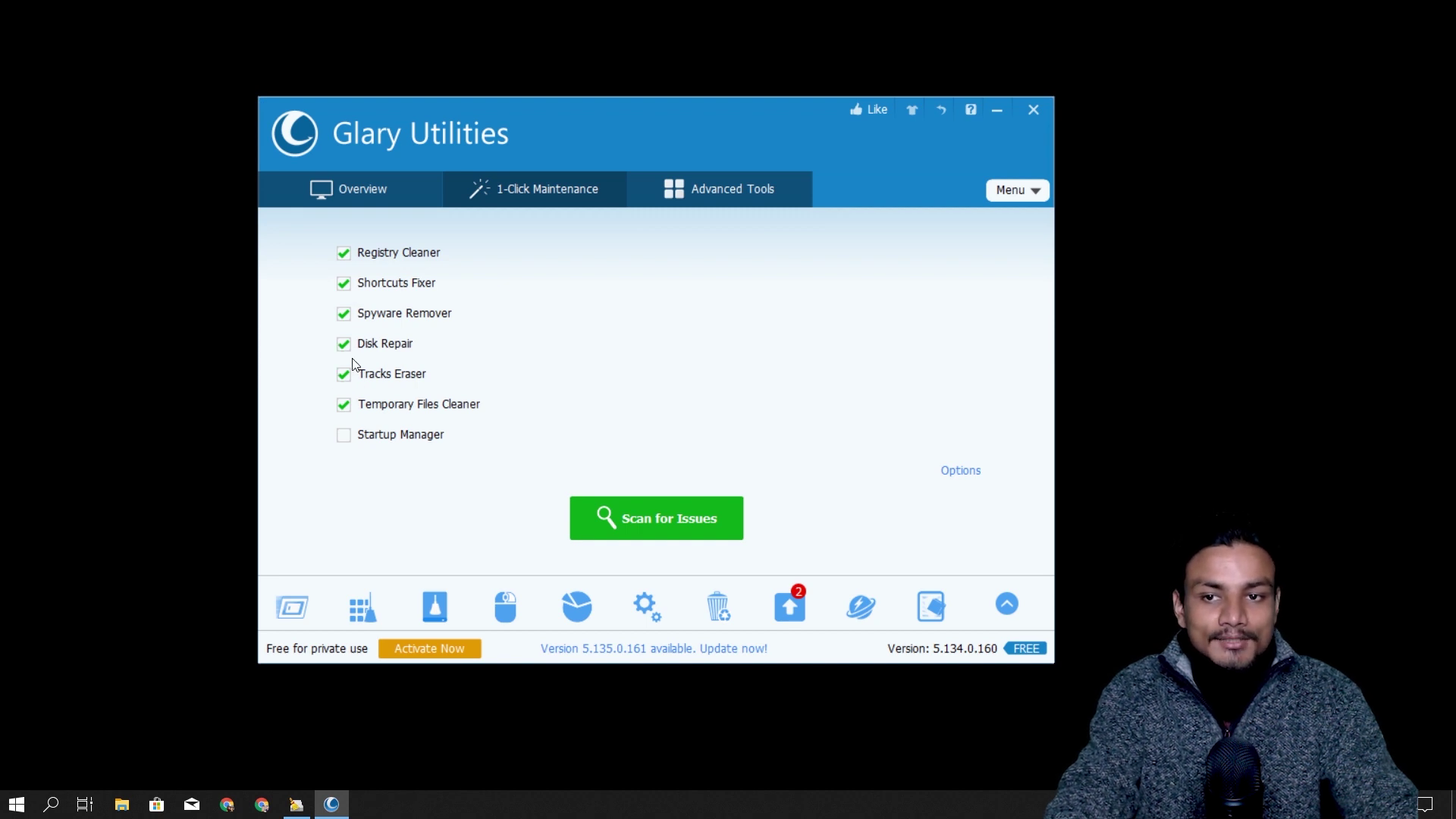
left_click(345, 345)
left_click(345, 374)
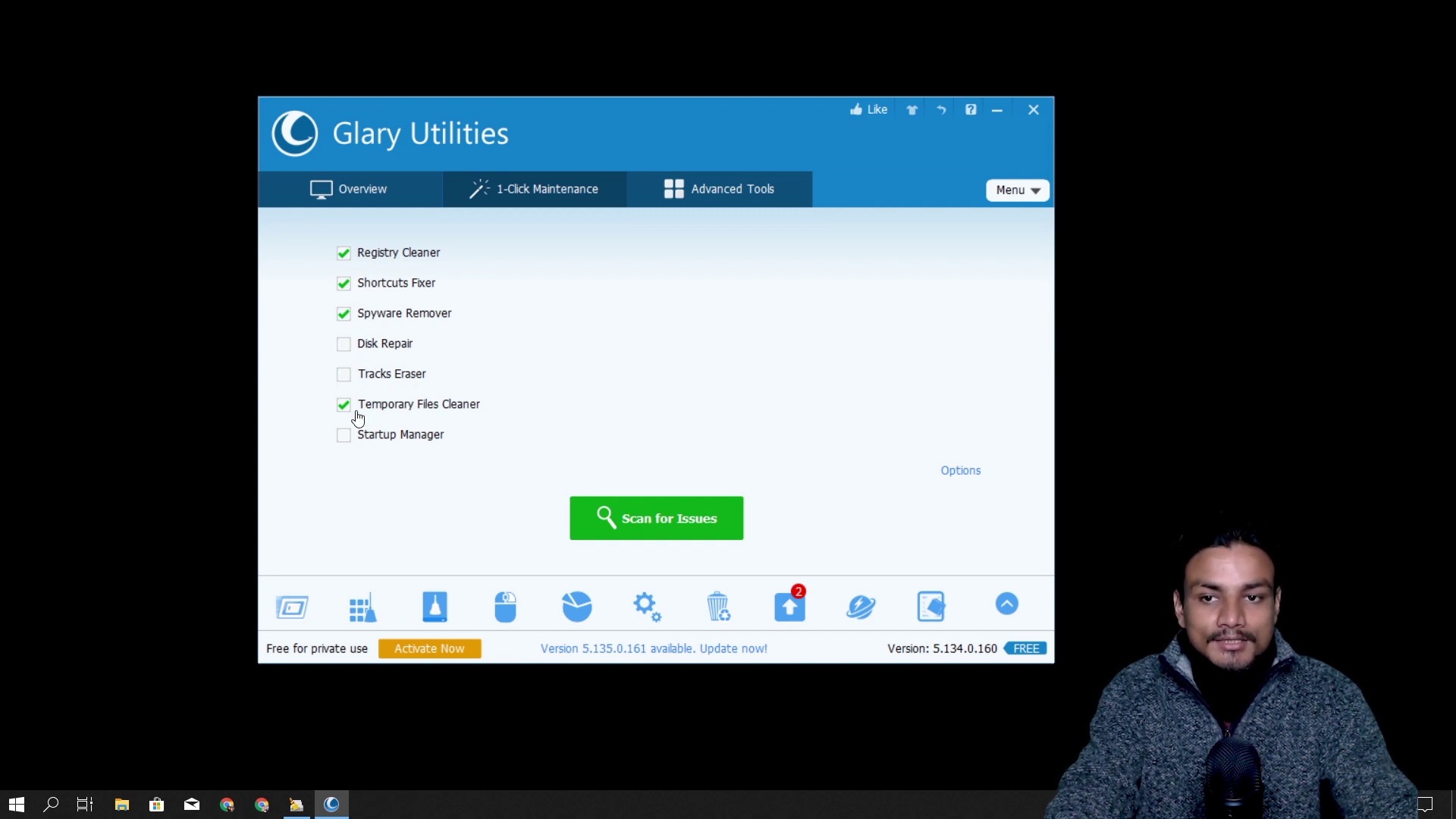
double_click(345, 407)
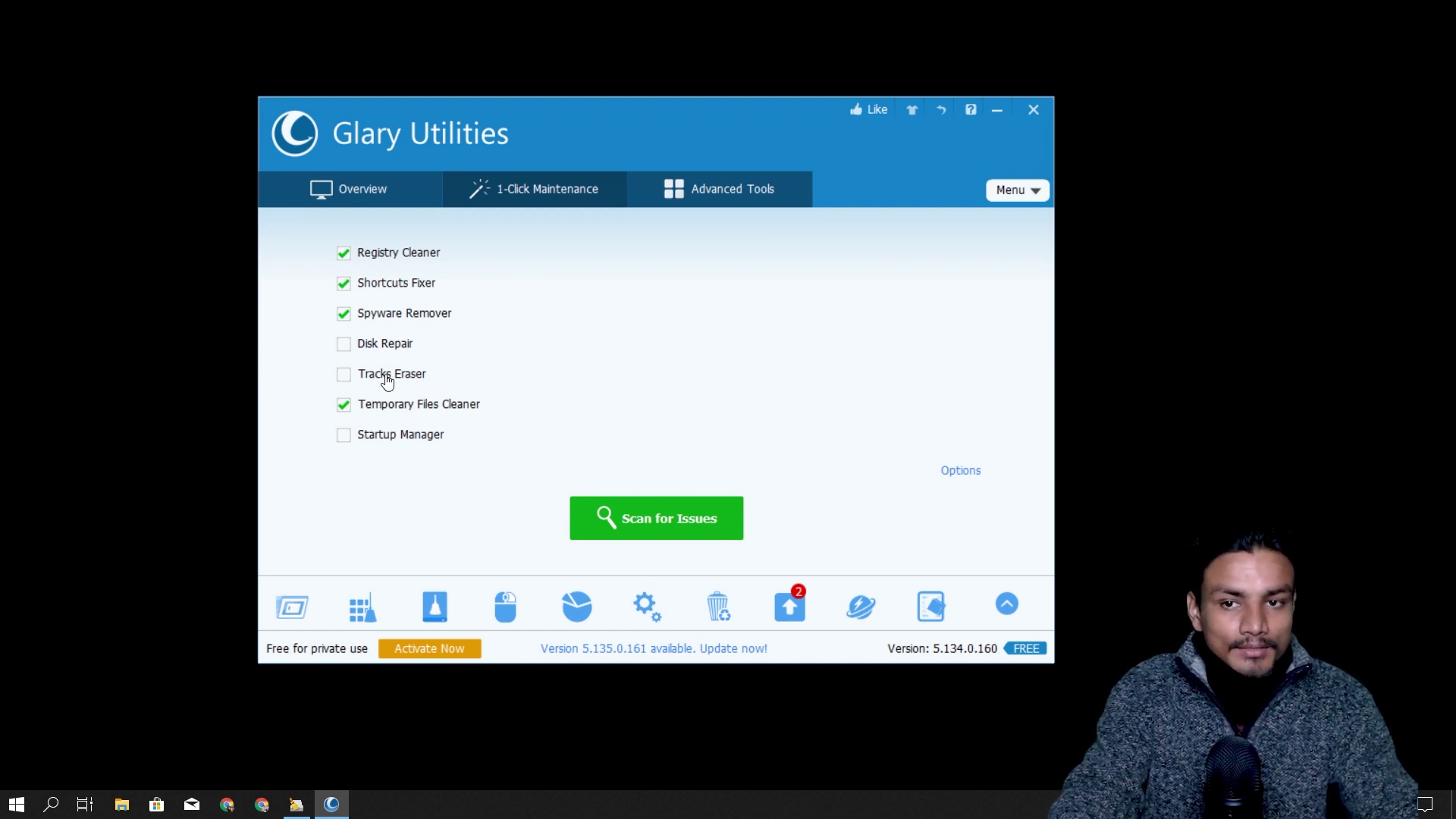
left_click(345, 406)
left_click(345, 408)
Include Tracks Eraser in the 1-Click Maintenance checks and scan the computer for issues
left_click(348, 372)
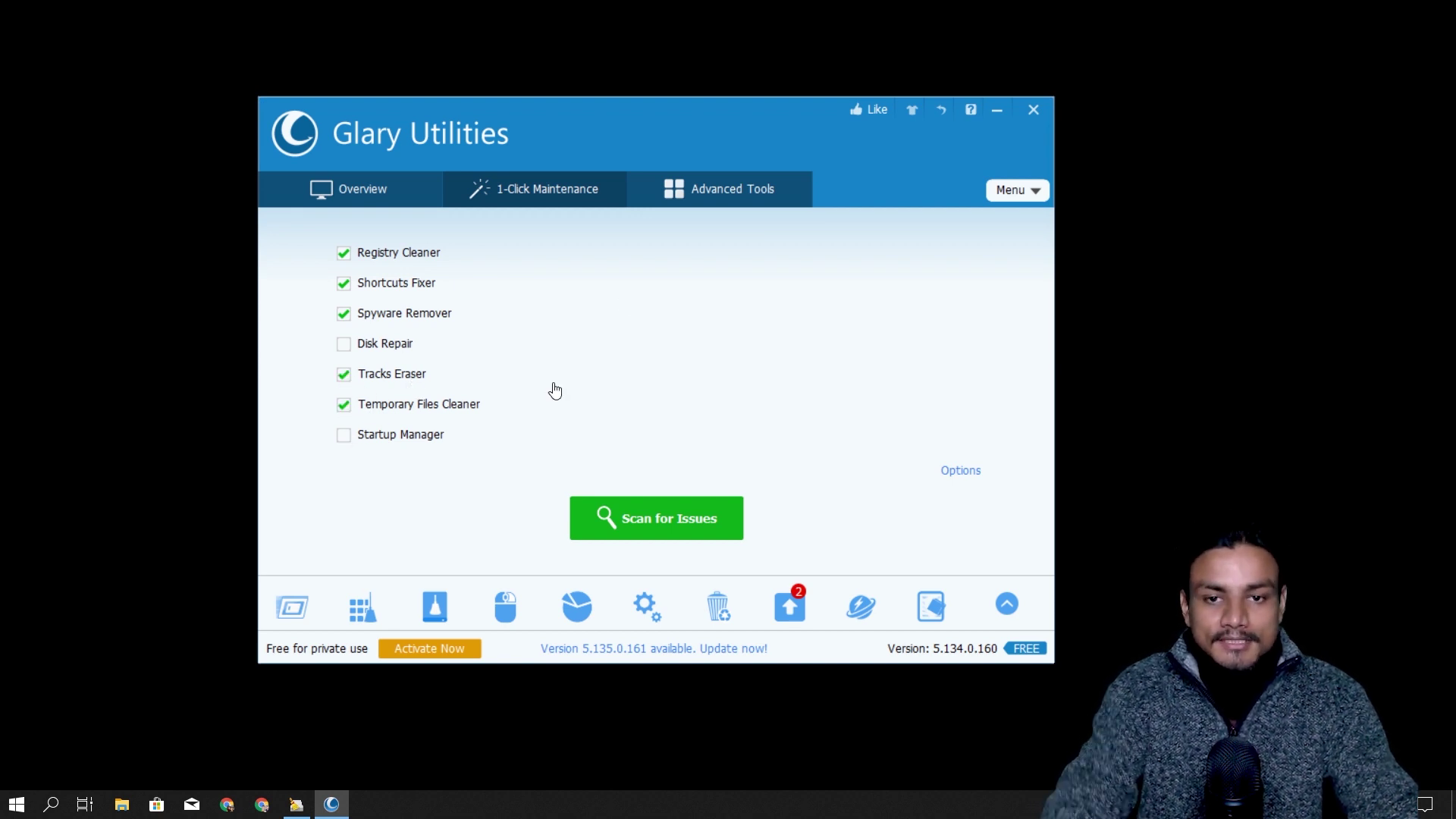
left_click(650, 513)
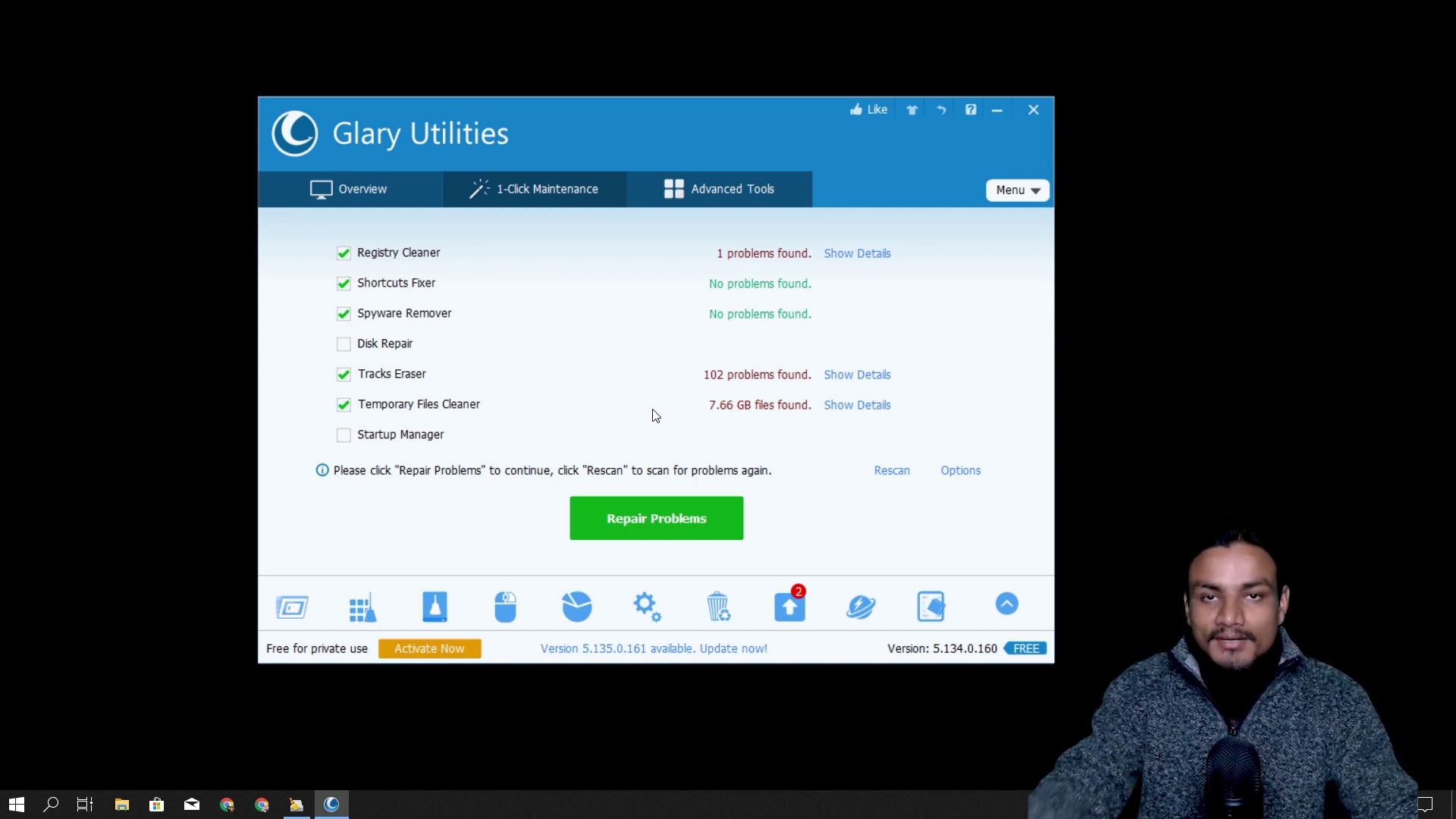
Repair the problems found by the 1-Click Maintenance scan and show the Clean Up & Repair tools among the Advanced Tools
left_click(651, 520)
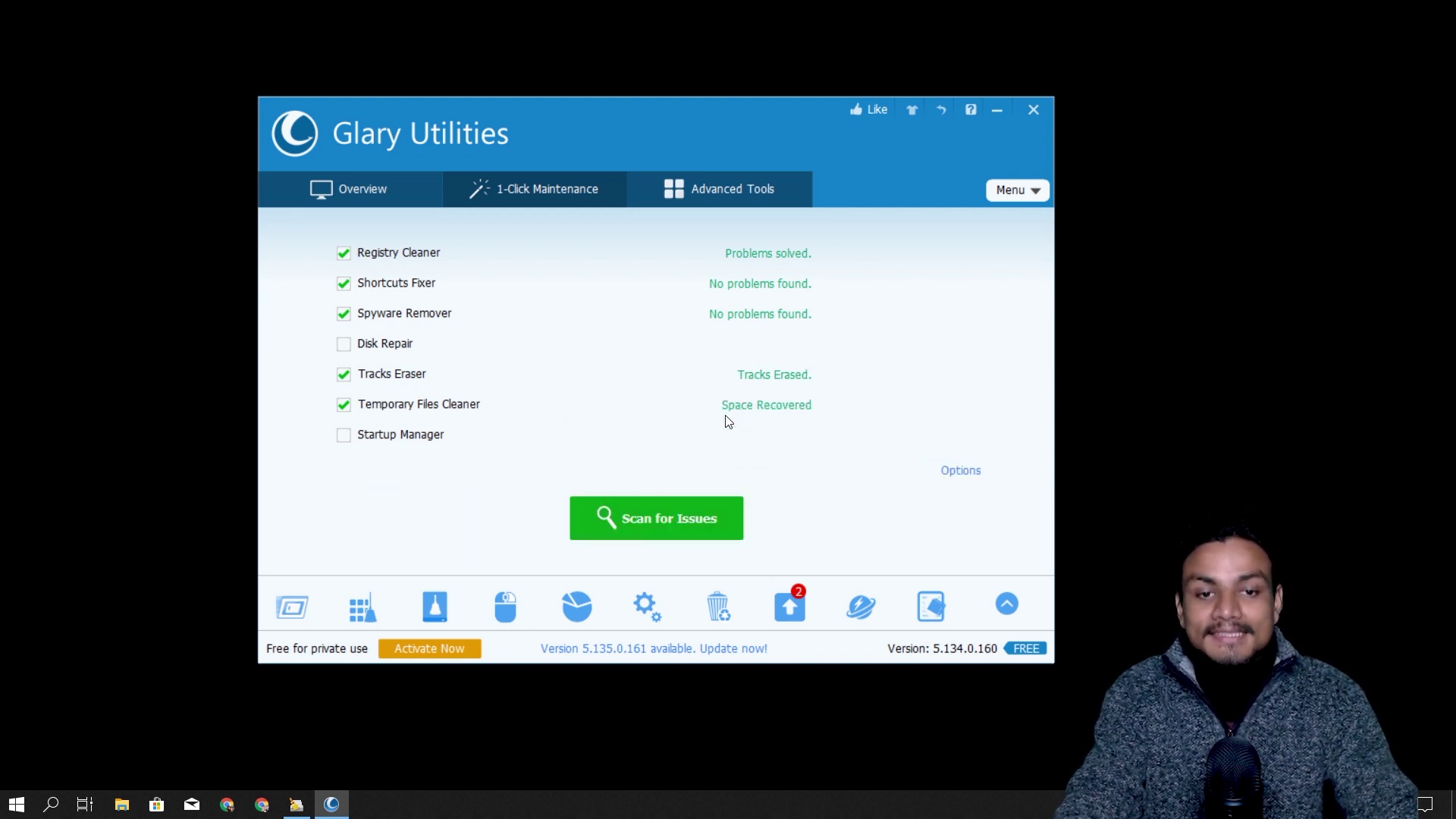
left_click(361, 196)
left_click(728, 193)
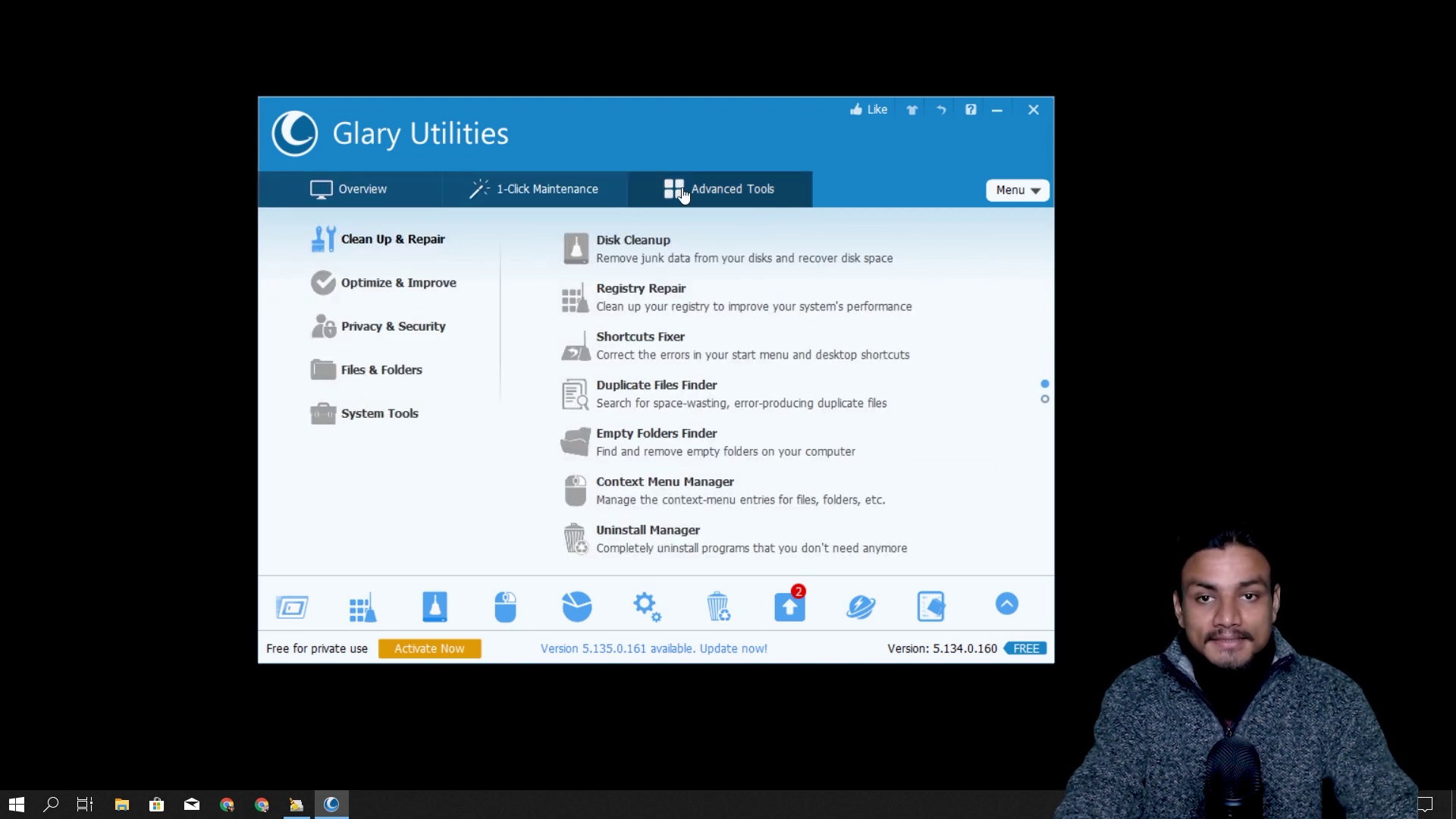
left_click(422, 200)
left_click(722, 196)
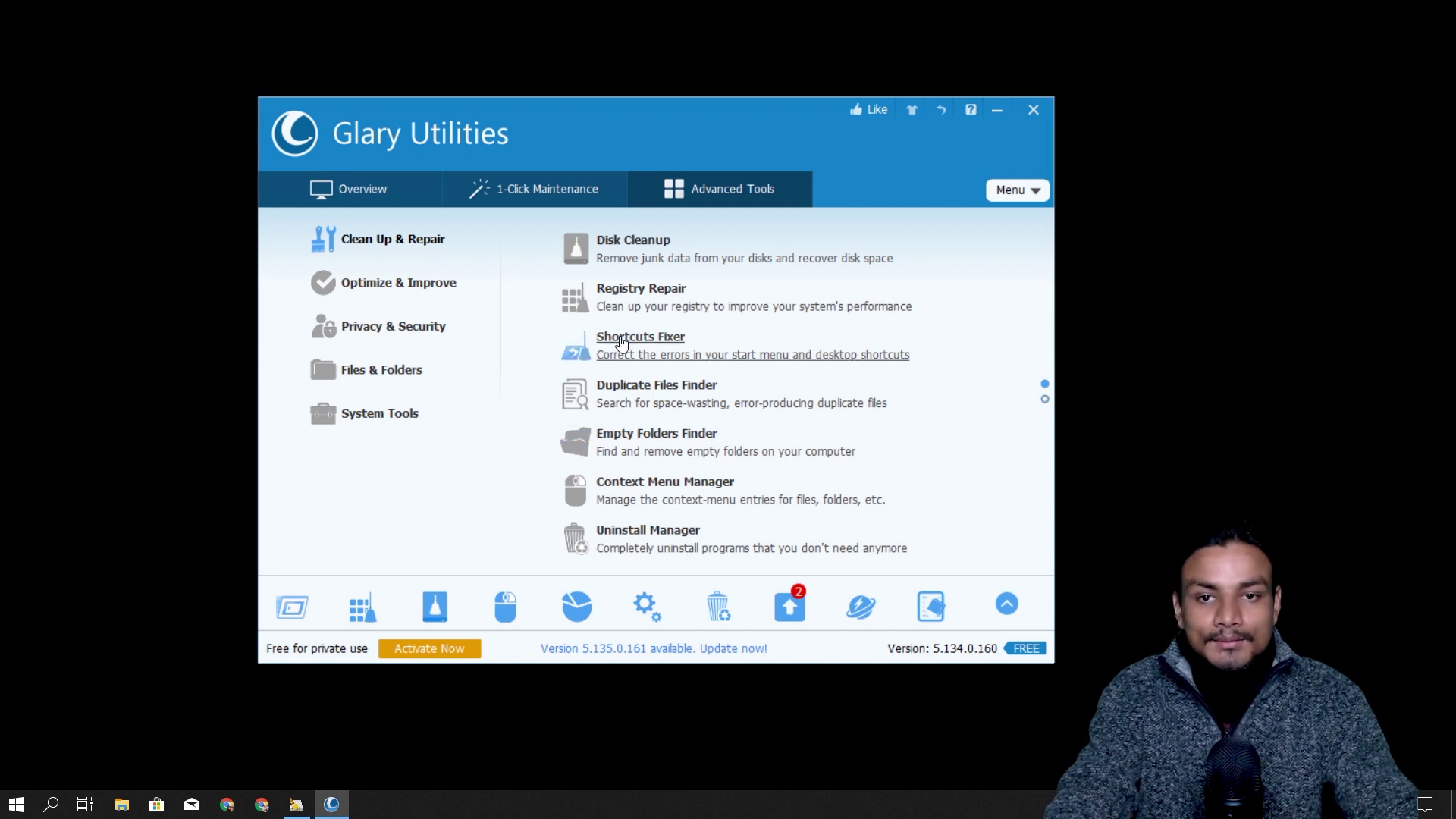
Open Disk Cleanup, look through its Windows, Browsers and Applications cleaning tasks, and close it without cleaning
left_click(628, 241)
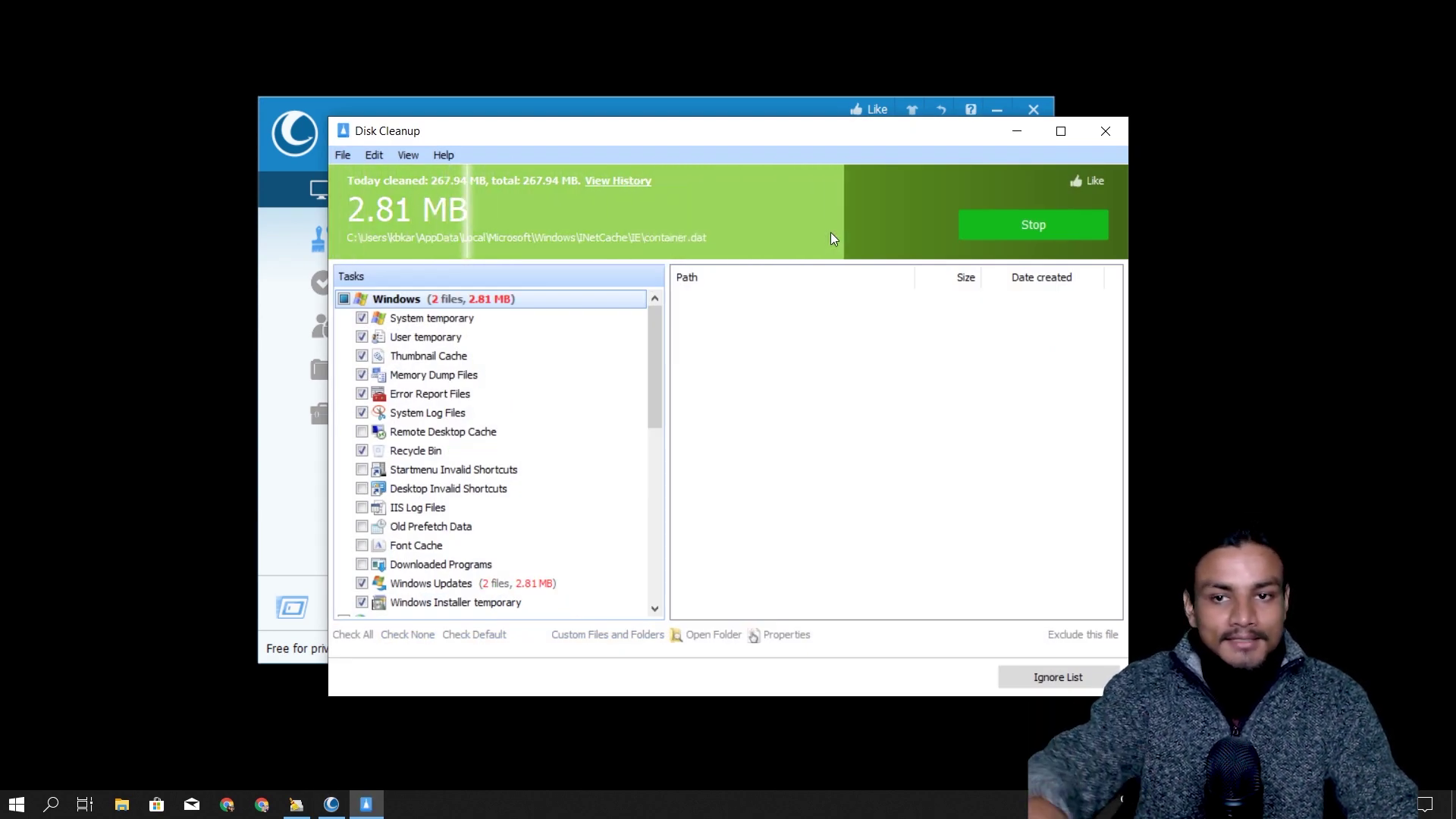
left_click_drag(661, 377, 657, 552)
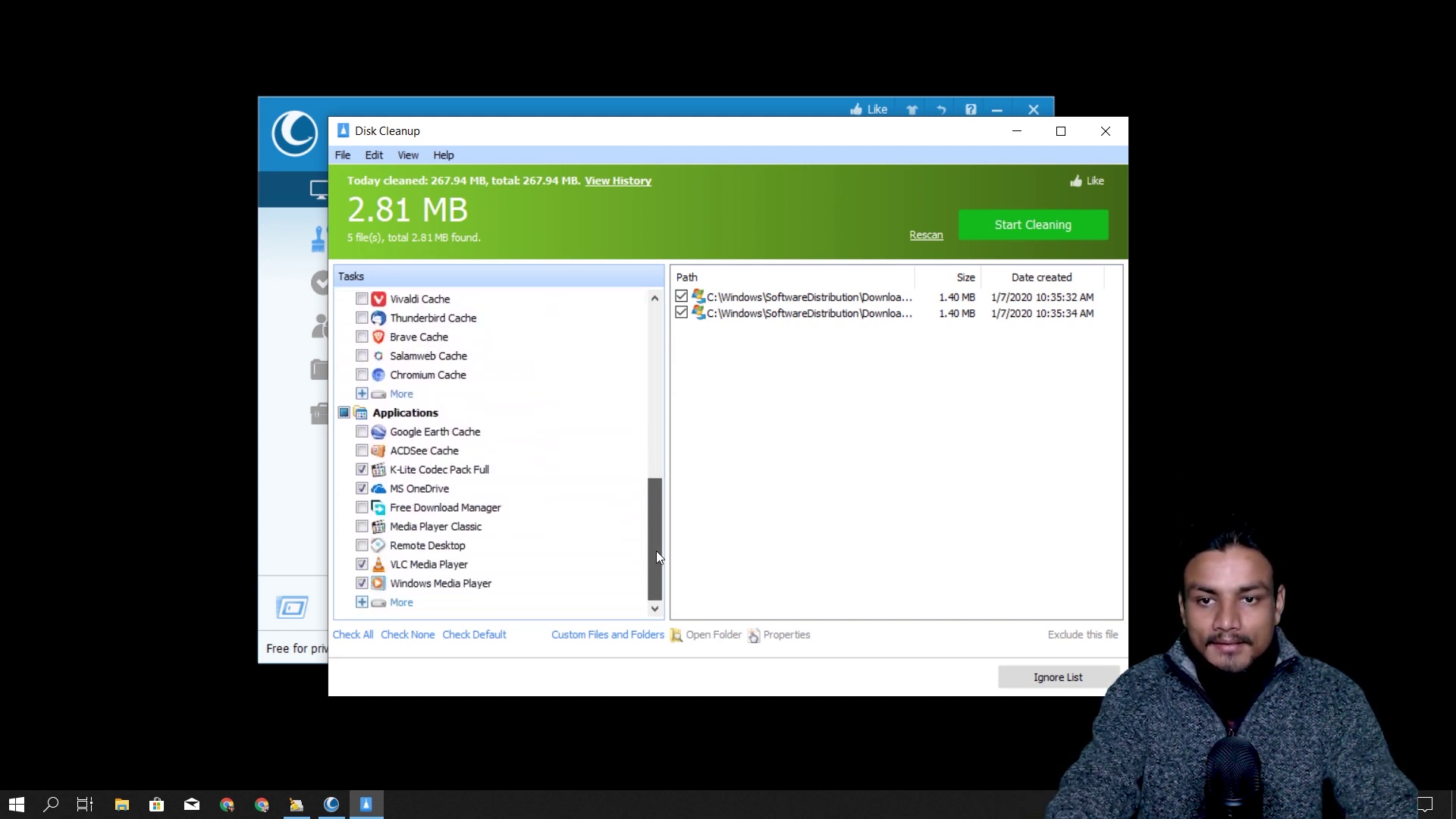
scroll(432, 432, "up", 5)
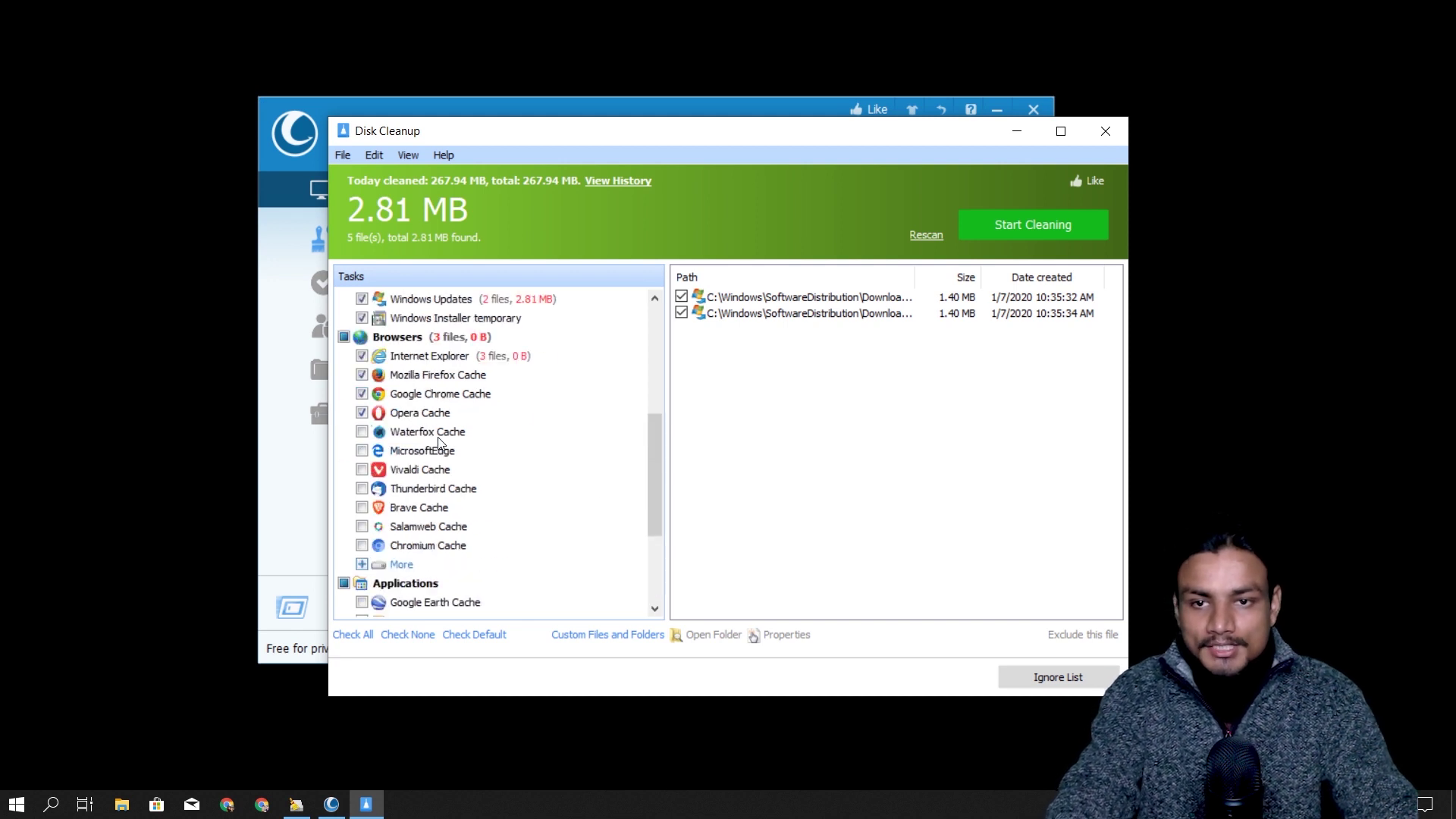
scroll(453, 445, "up", 3)
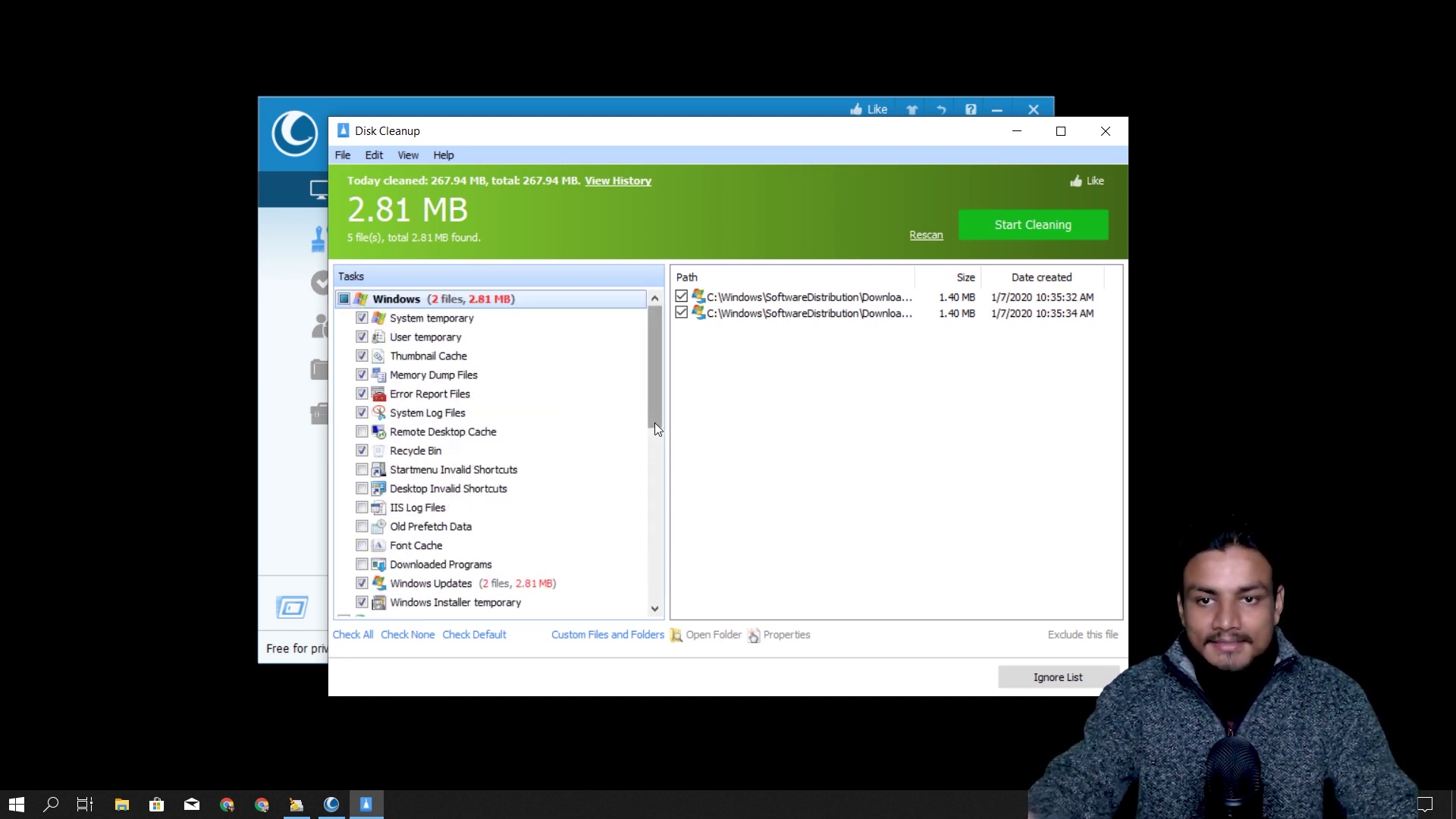
left_click(1112, 129)
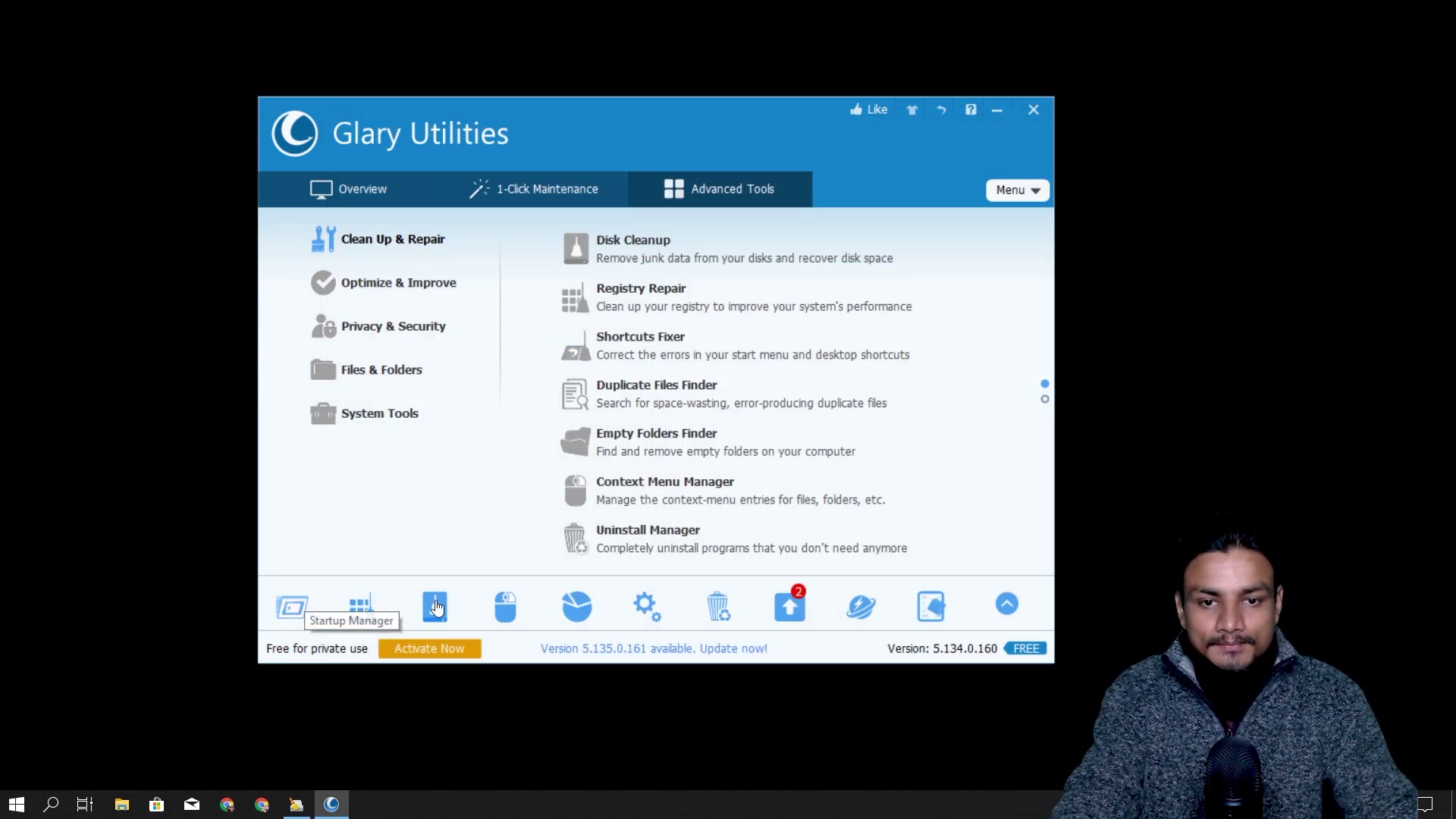
Scan the computer with Malware Remover from the additional tools, and return to the Advanced Tools list
left_click(1006, 603)
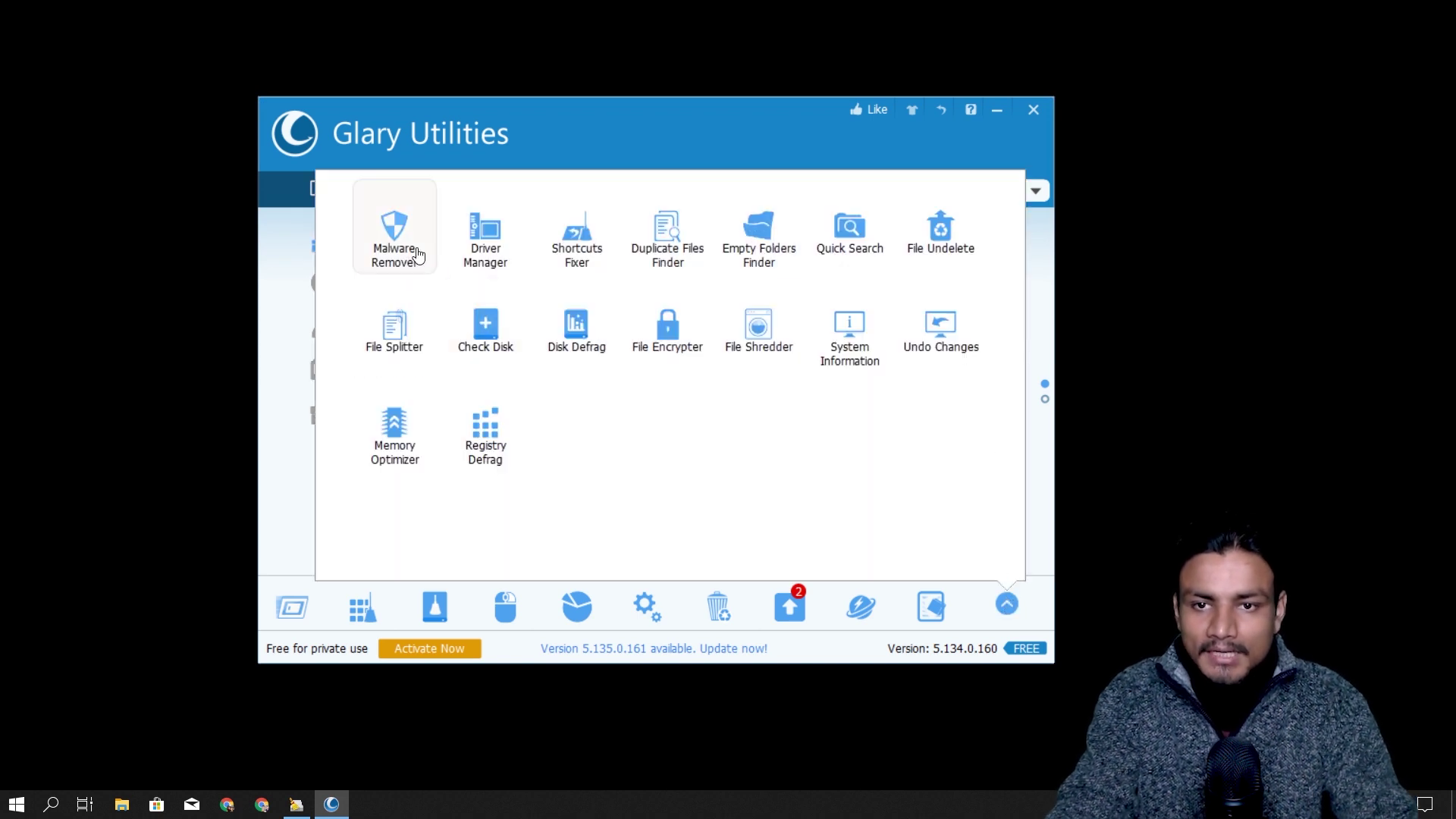
left_click(417, 256)
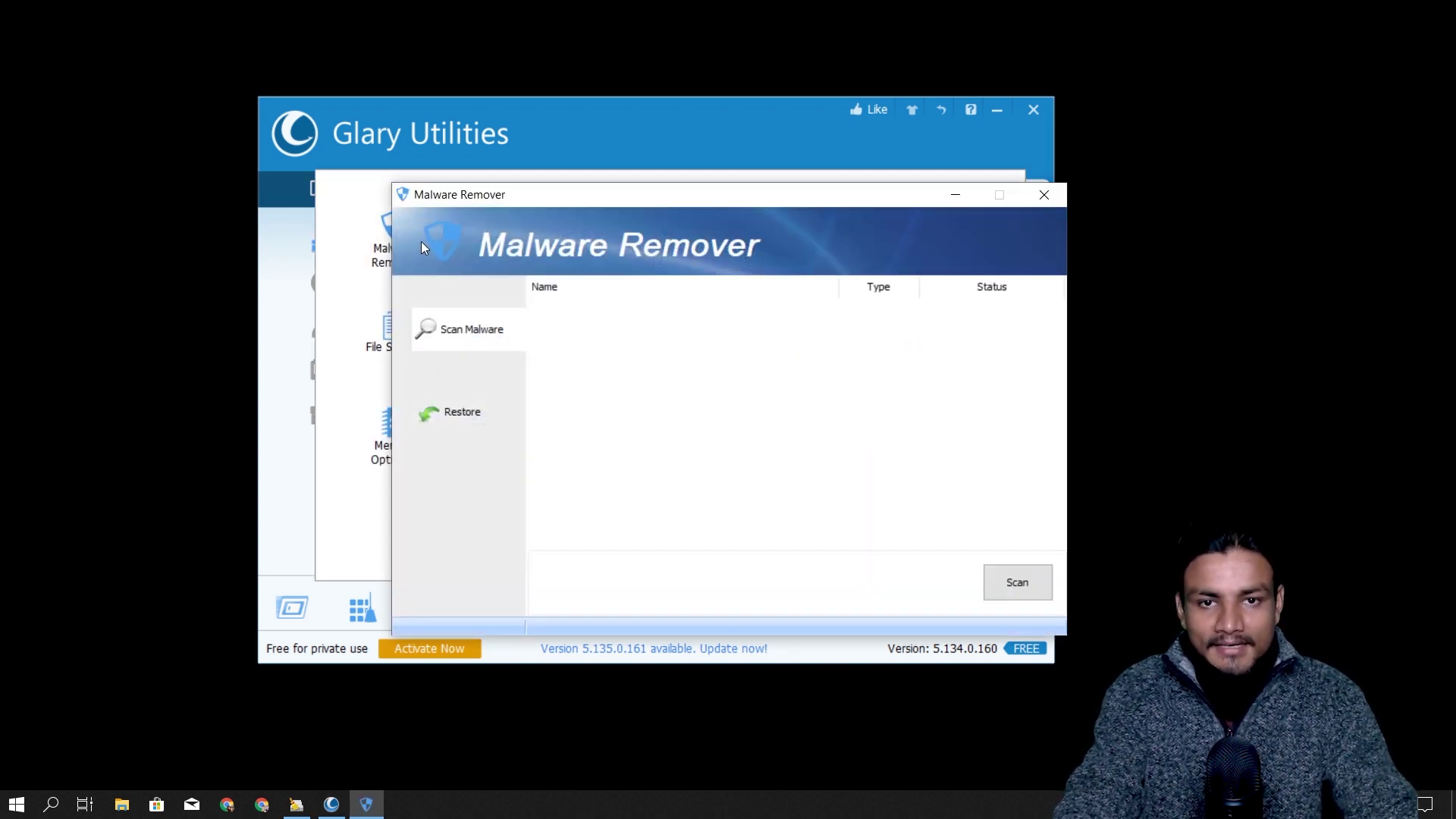
left_click_drag(715, 195, 630, 182)
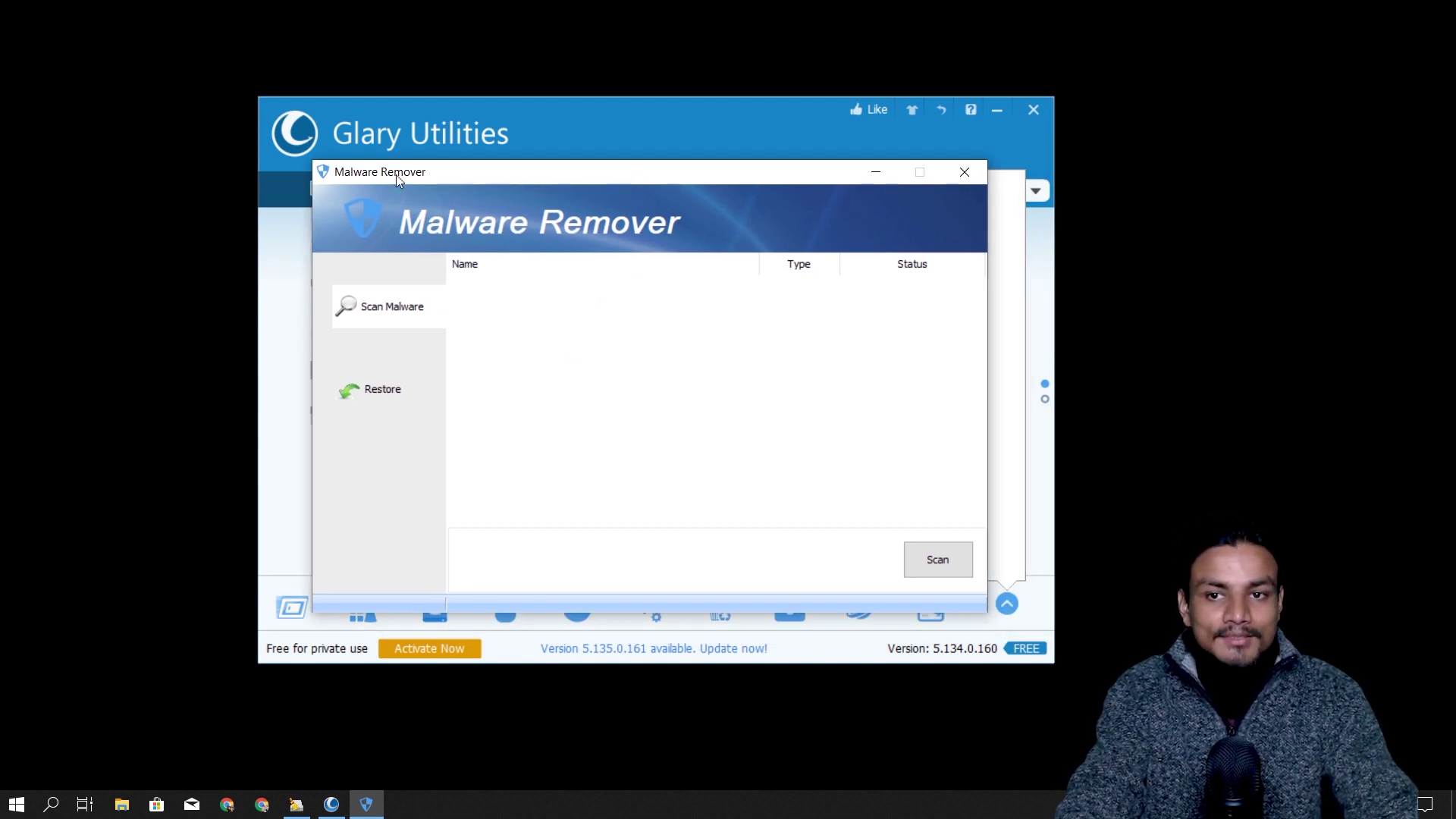
left_click(954, 570)
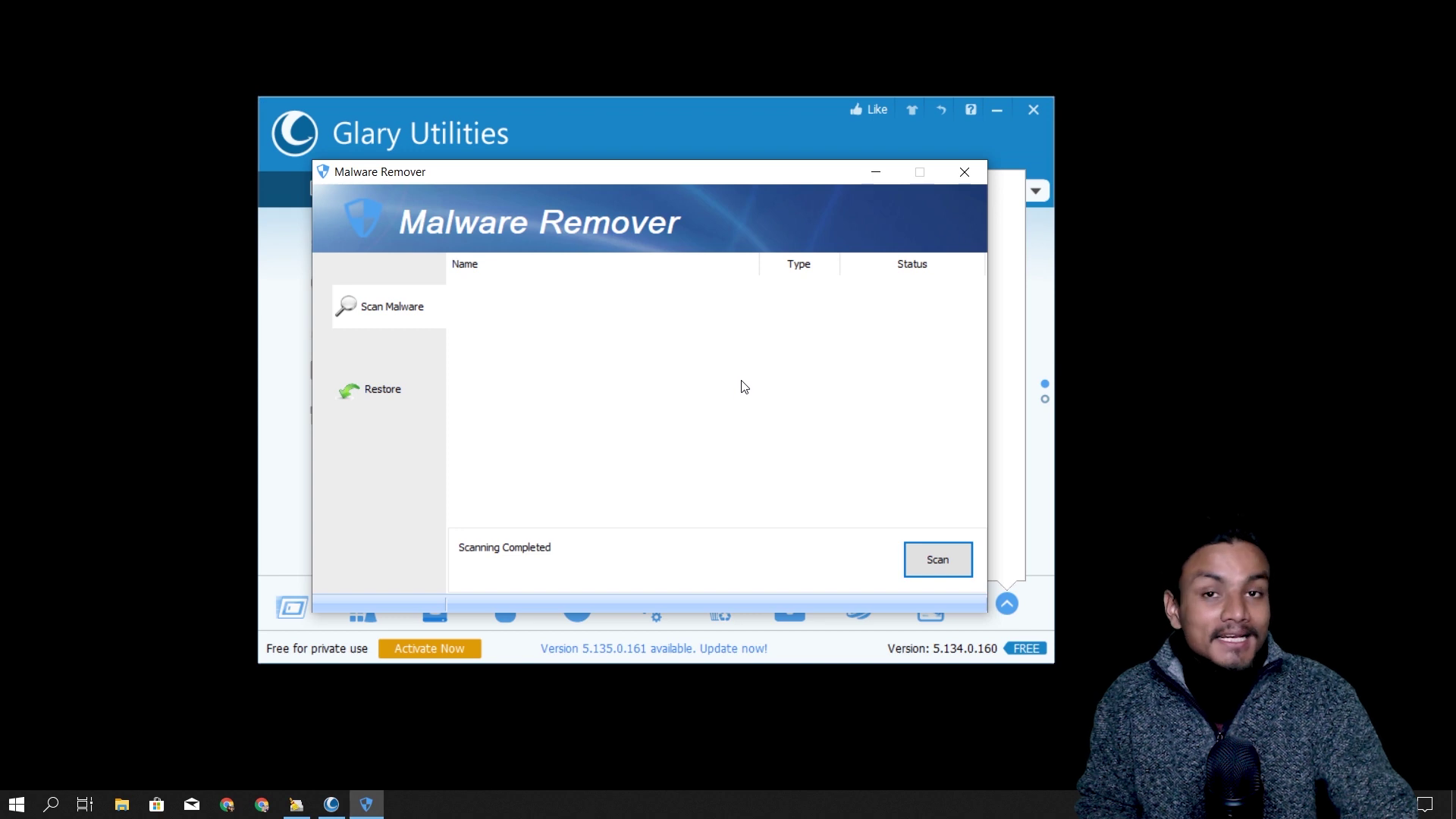
left_click(963, 172)
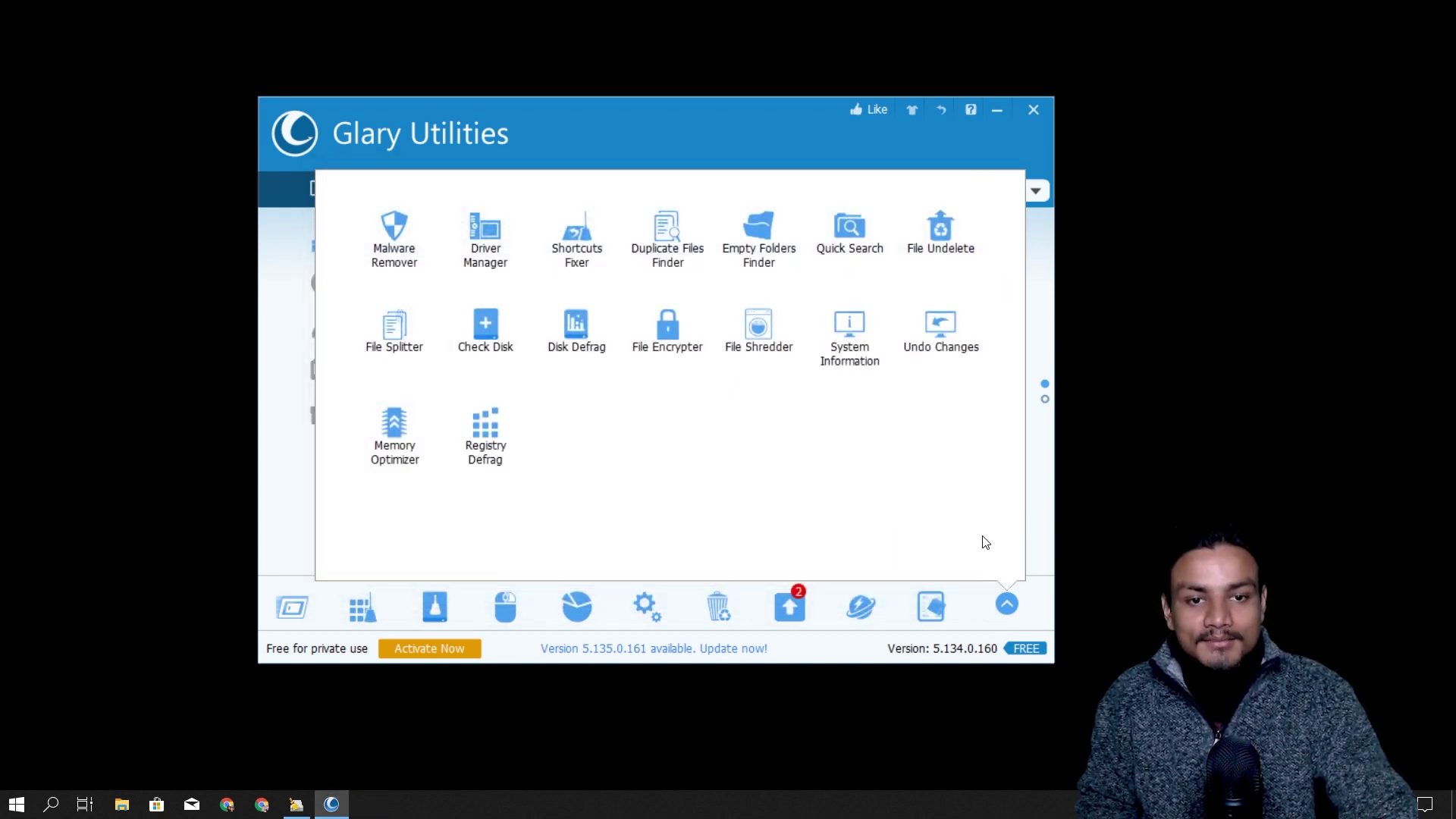
left_click(1006, 606)
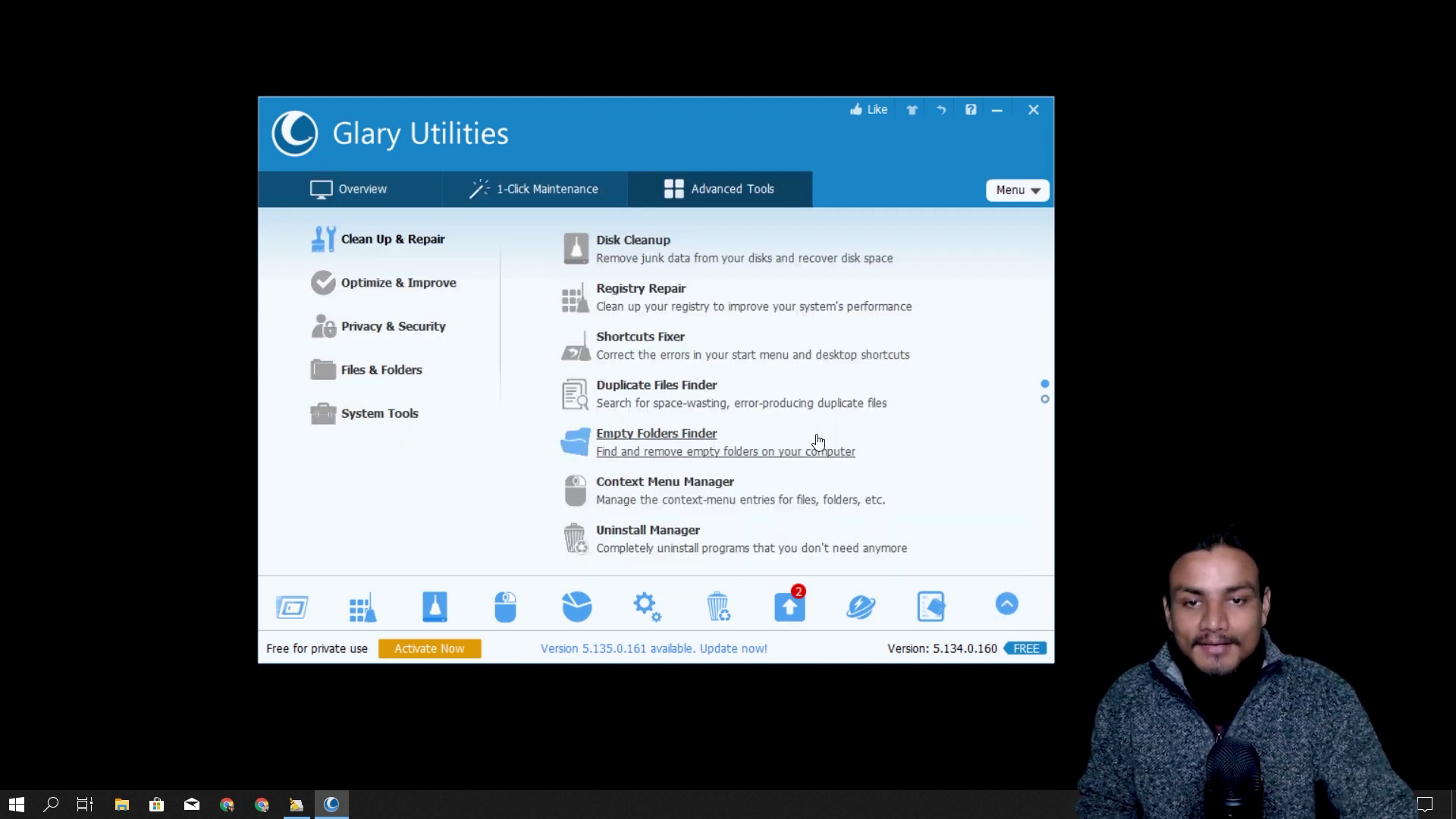
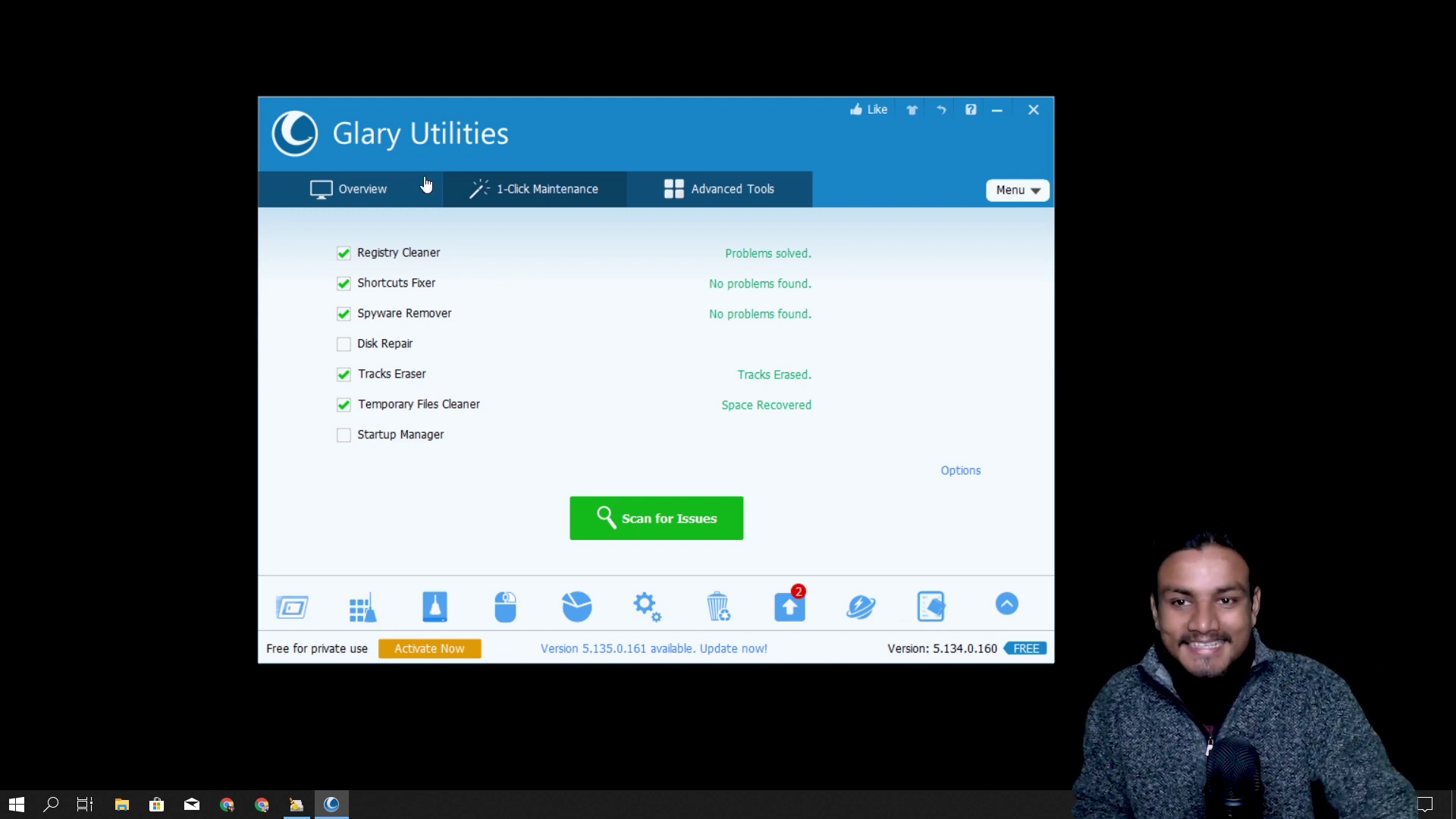
Open Startup Manager from the Overview page and view its list of startup programs
left_click(383, 191)
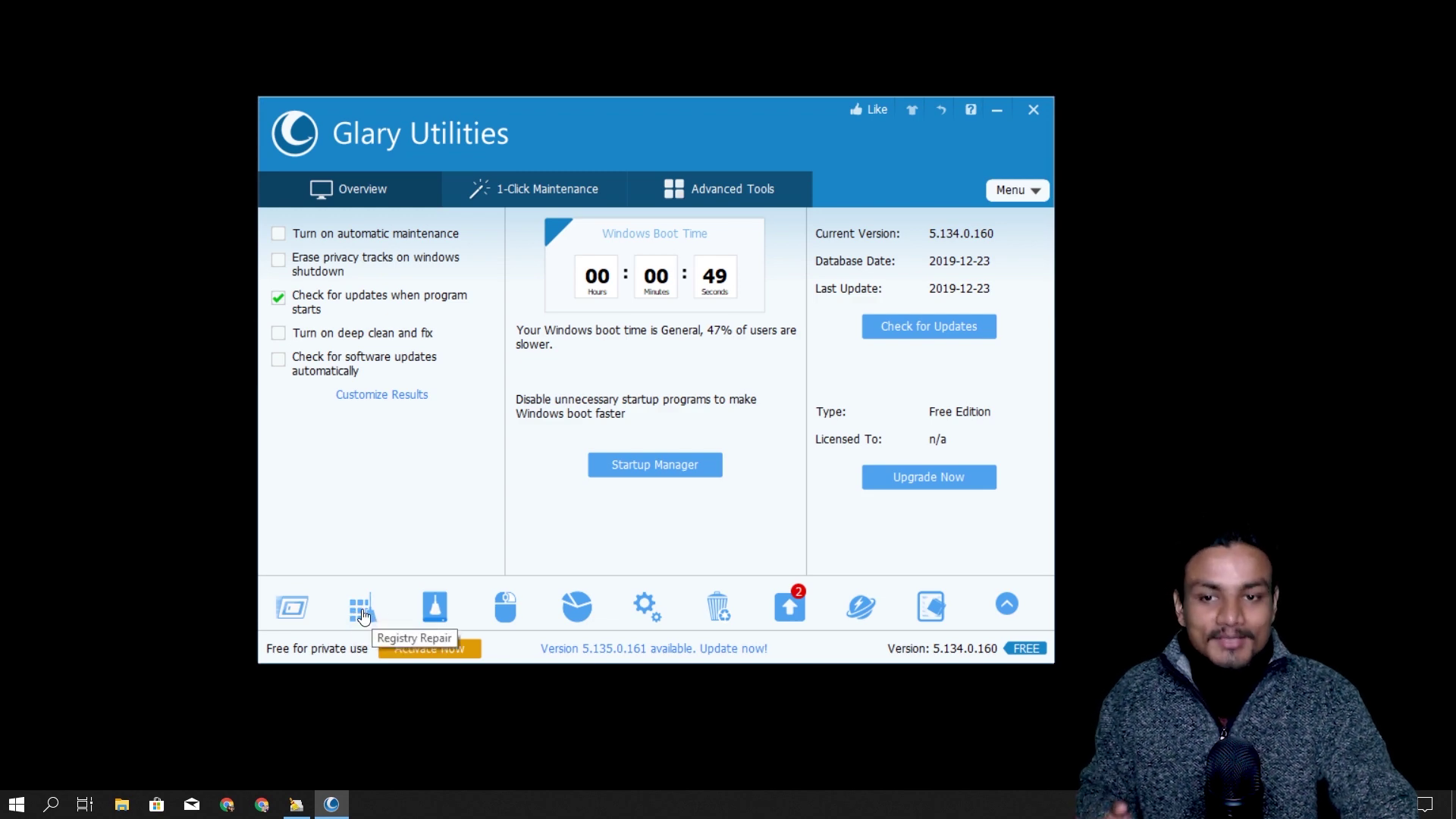
left_click(290, 611)
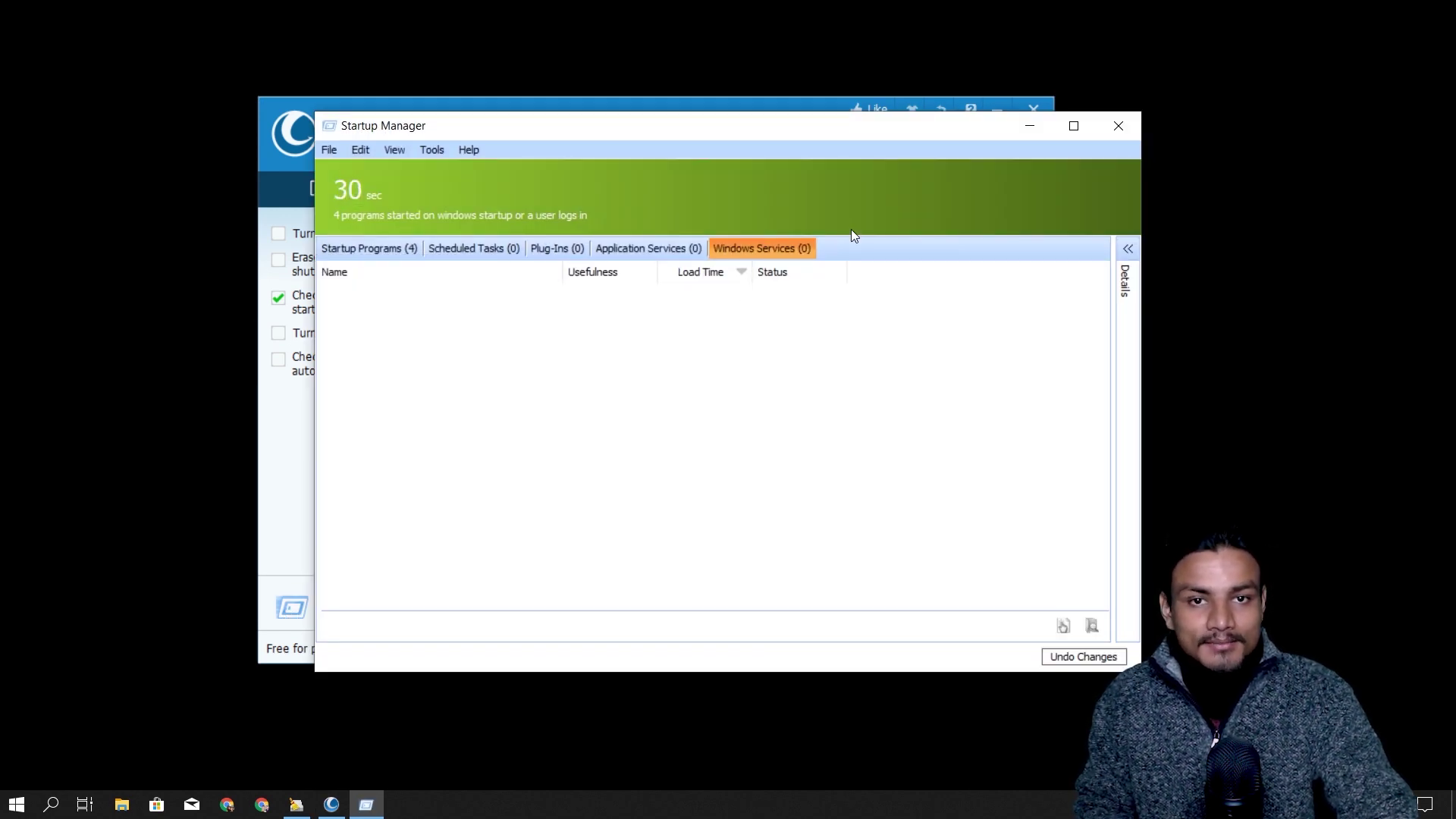
left_click(369, 251)
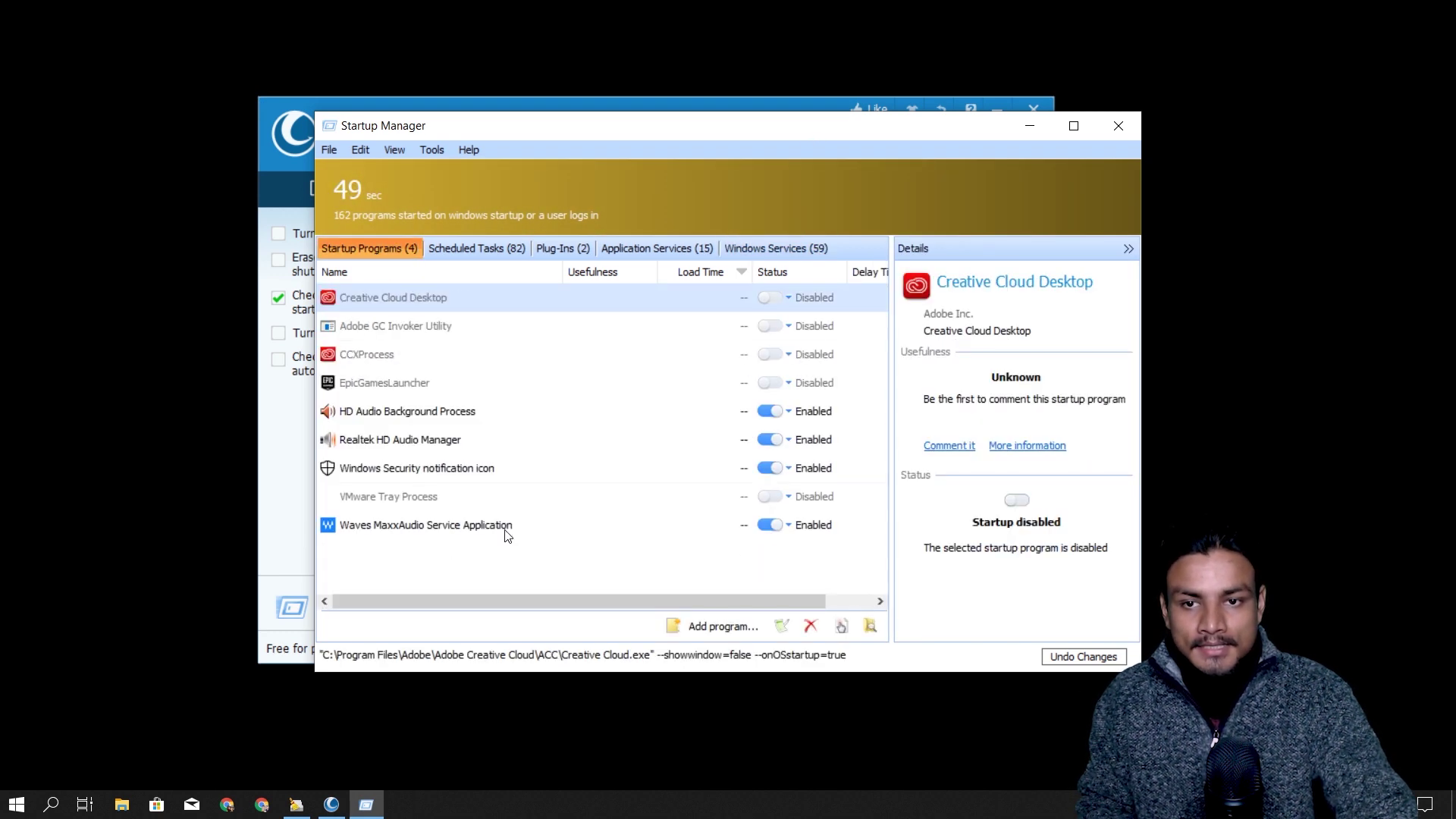
Check the startup programs listed in Windows Task Manager for comparison and close Task Manager
right_click(574, 804)
left_click(653, 721)
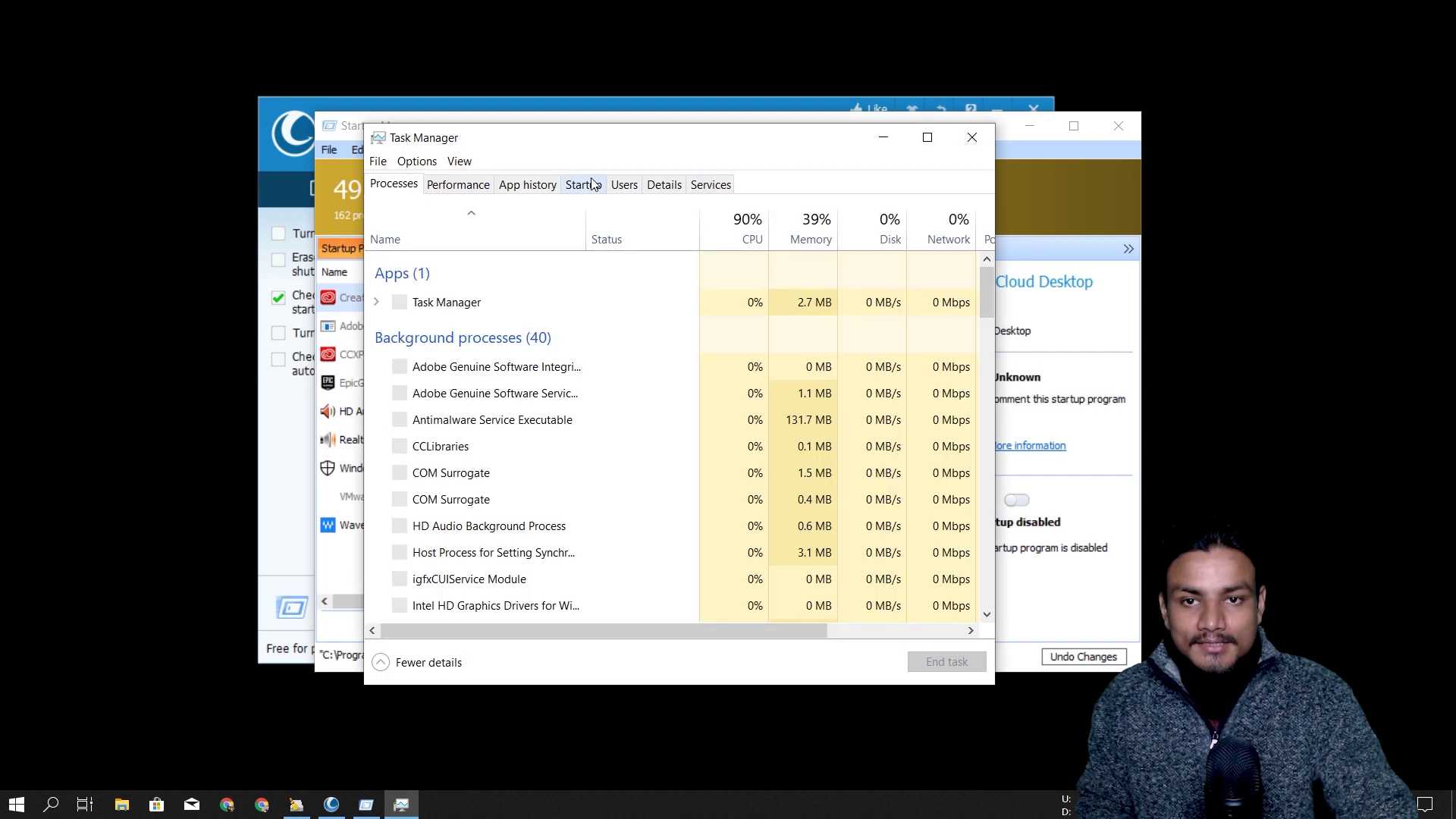
left_click(585, 185)
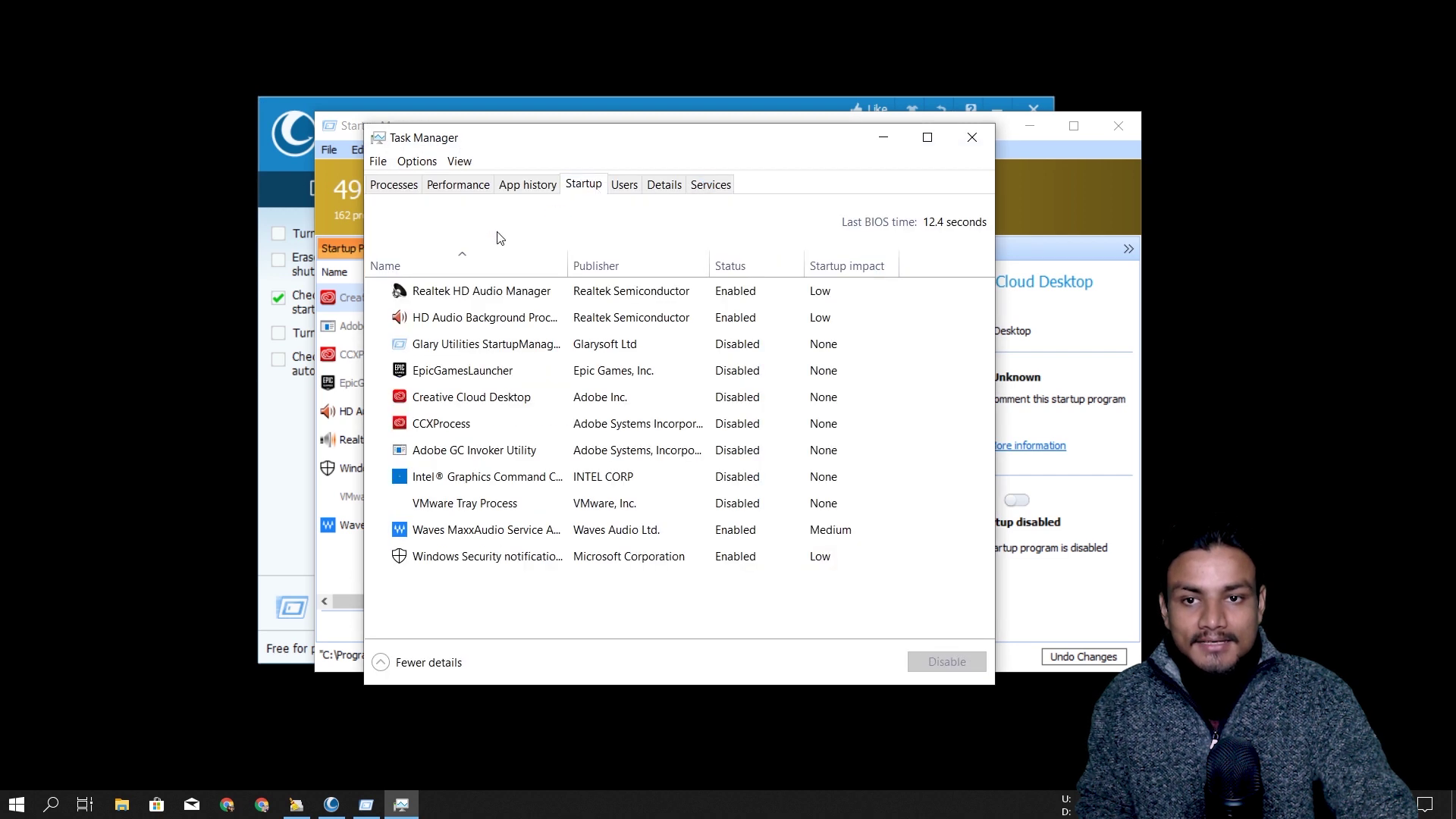
left_click(971, 137)
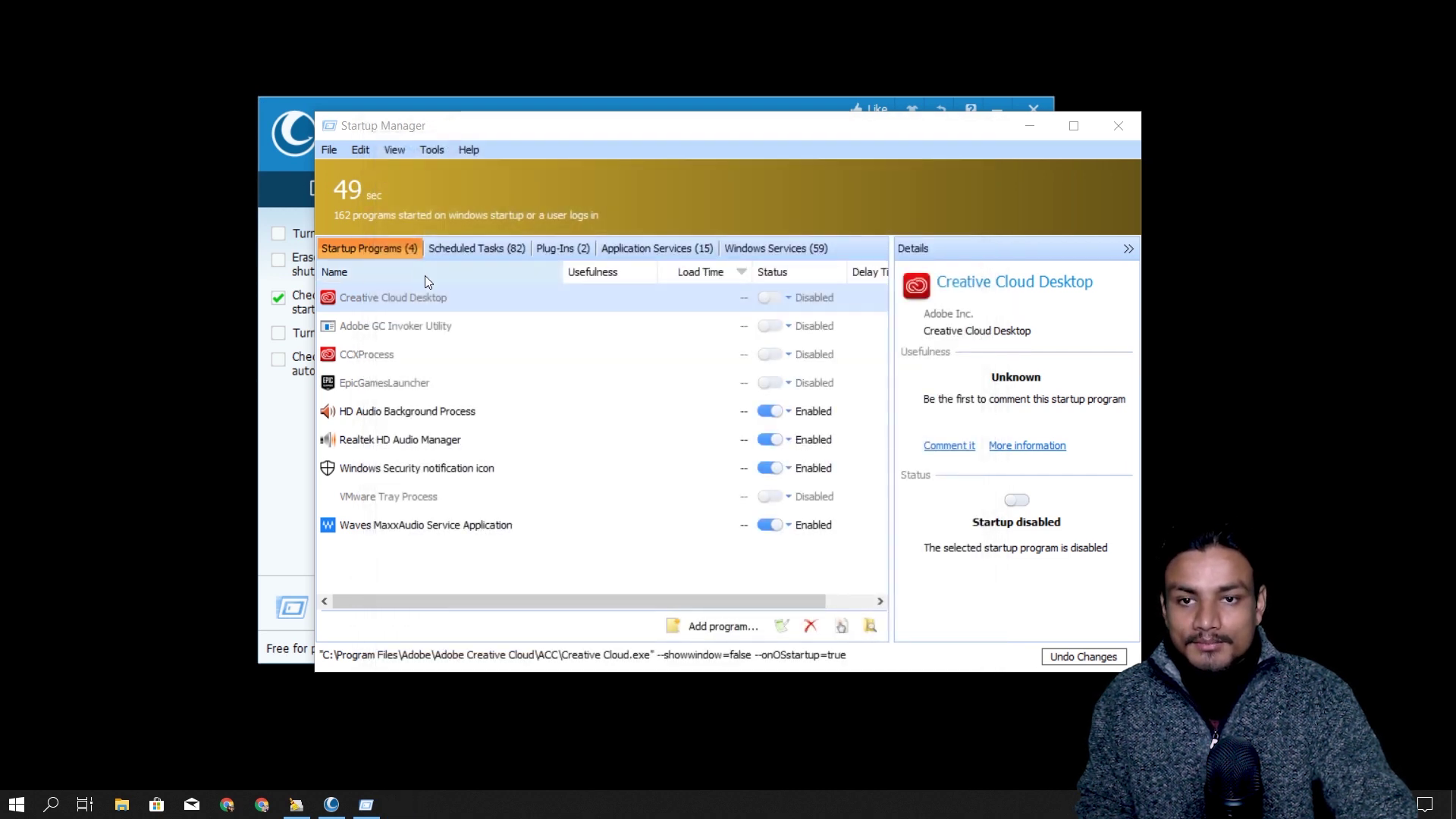
Look through the scheduled tasks in Startup Manager and compare them with the startup programs
left_click(495, 250)
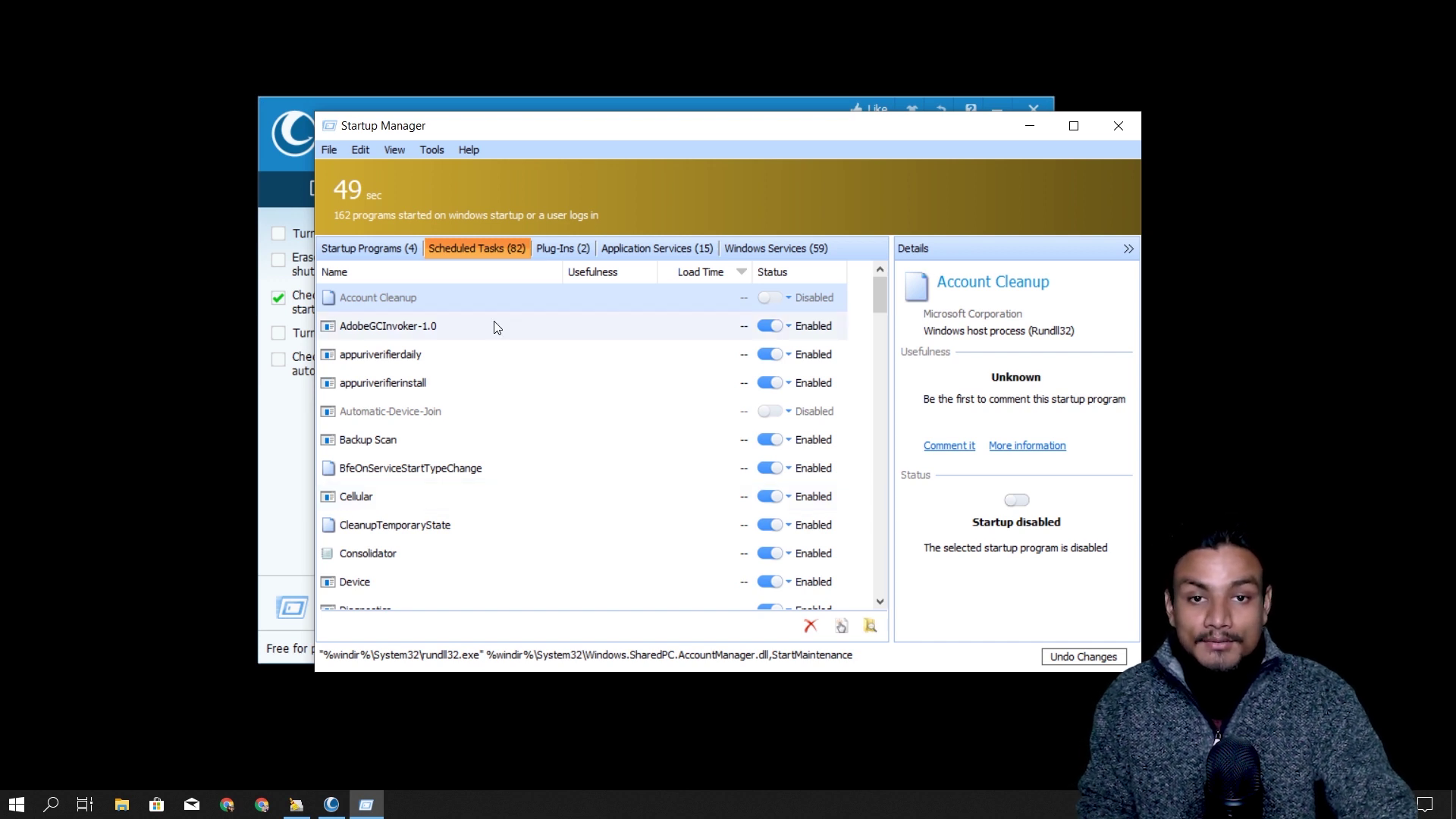
scroll(585, 522, "down", 5)
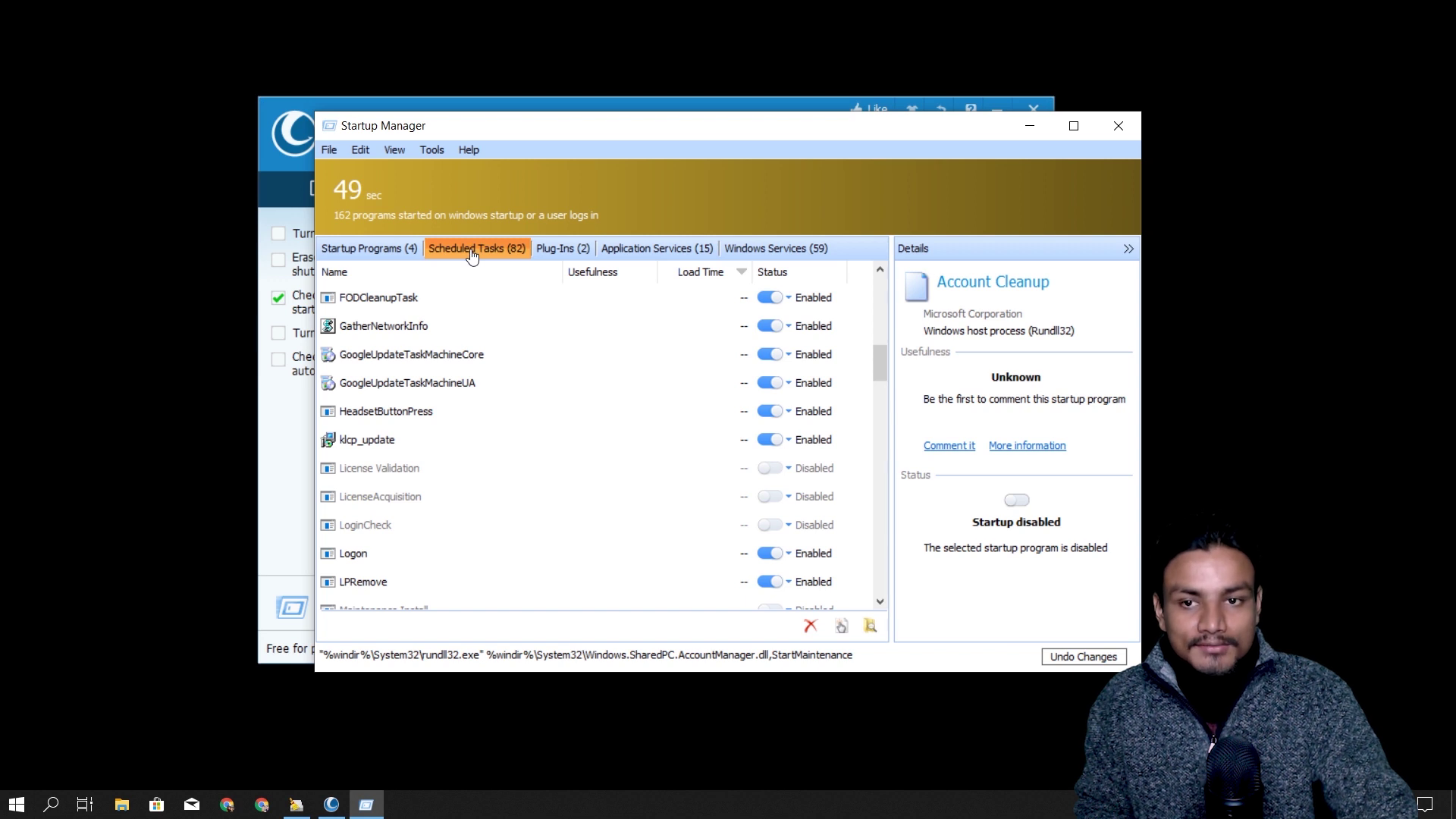
scroll(447, 514, "up", 5)
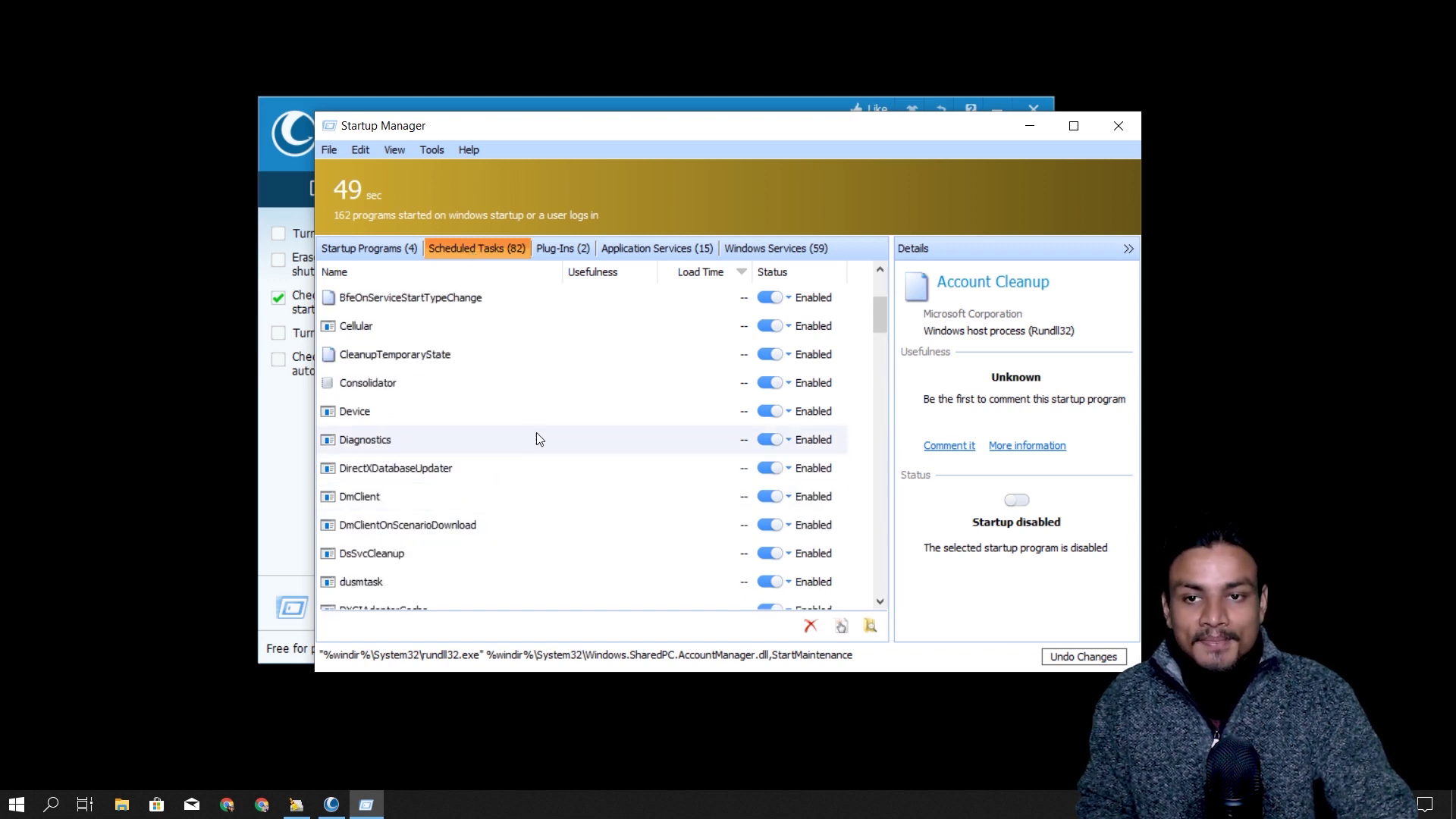
scroll(536, 438, "up", 2)
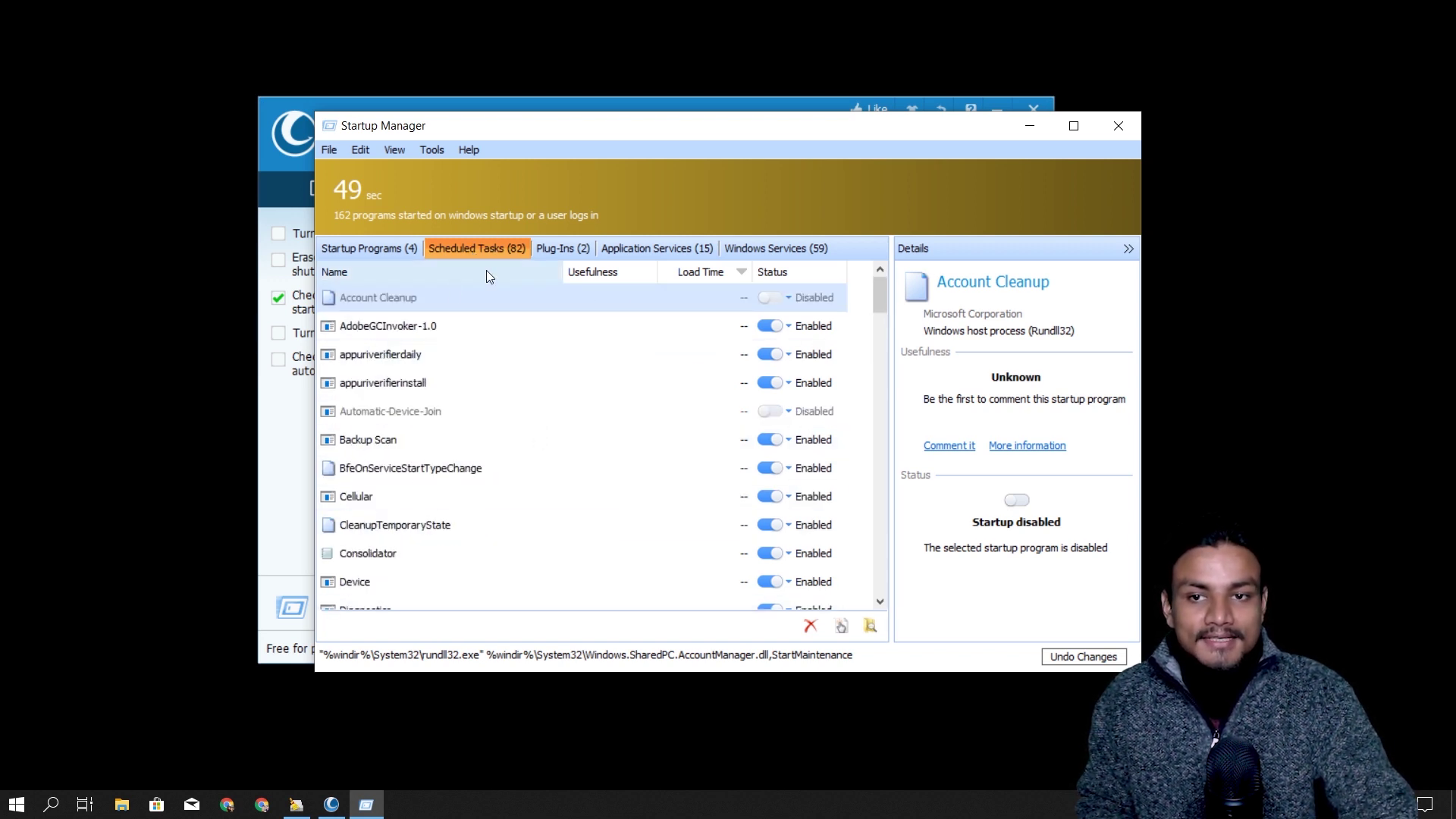
left_click(383, 250)
left_click(455, 250)
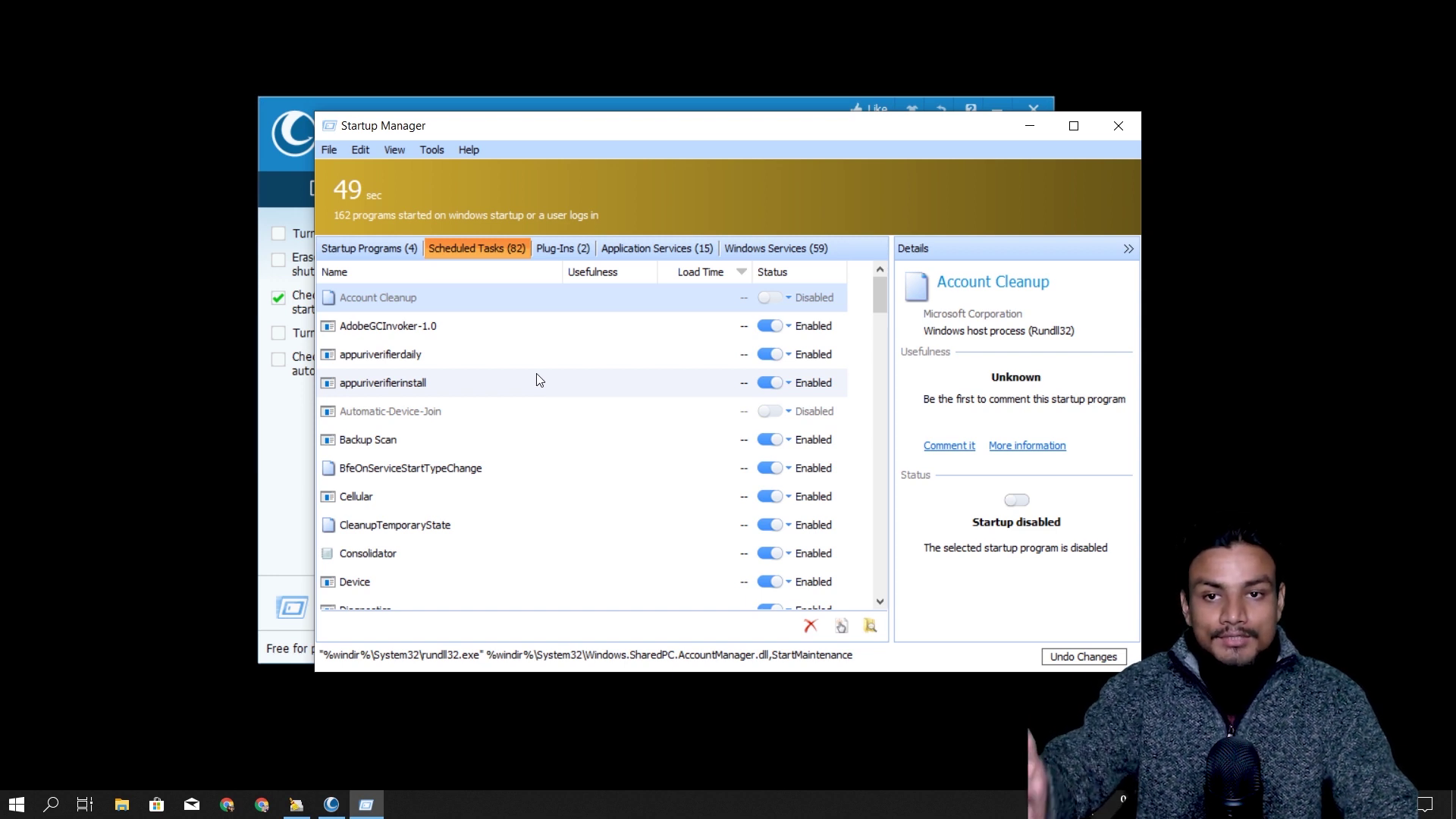
left_click(366, 249)
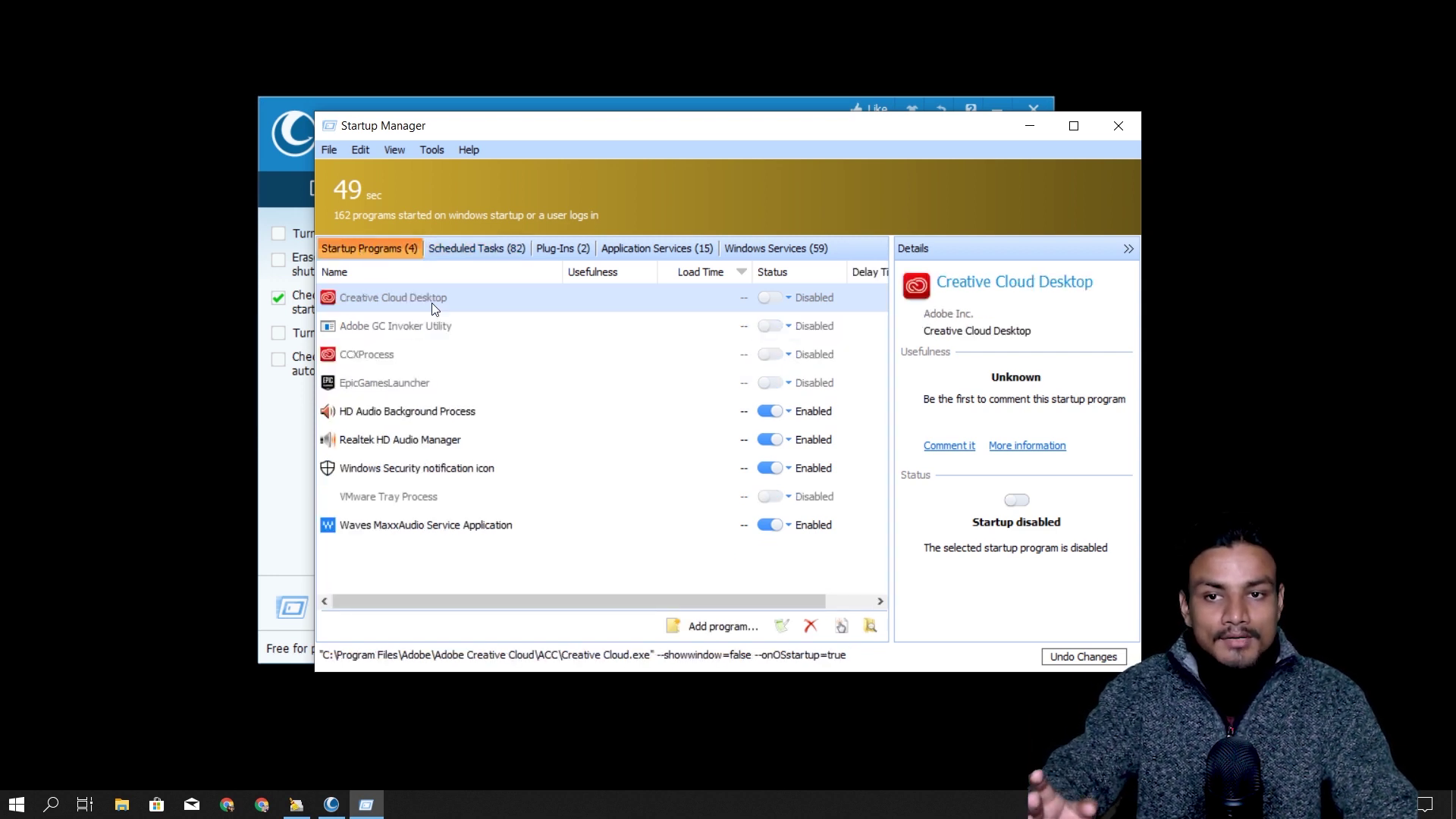
left_click(478, 254)
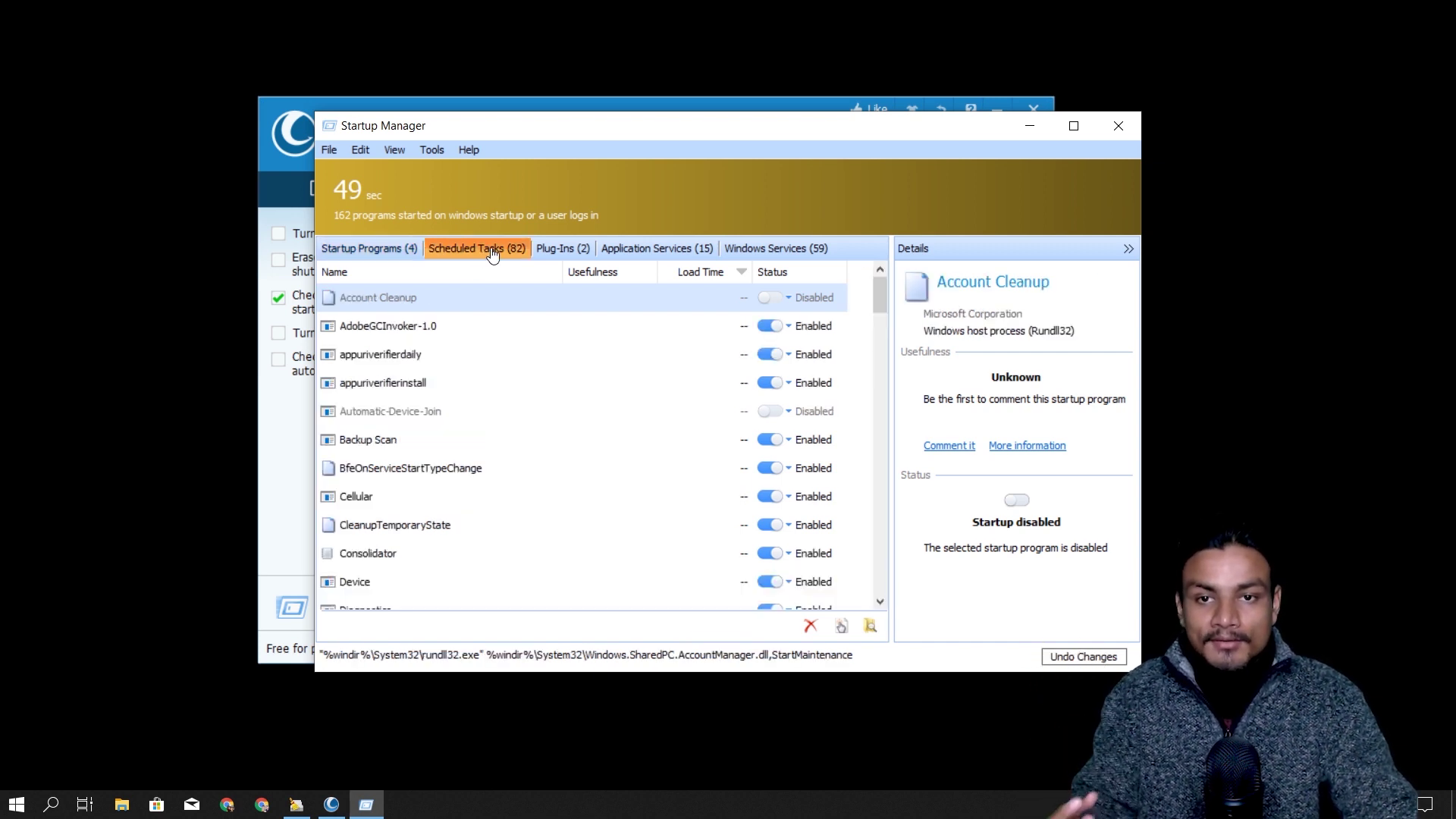
Review the plug-ins, application services and Windows services in Startup Manager
left_click(563, 251)
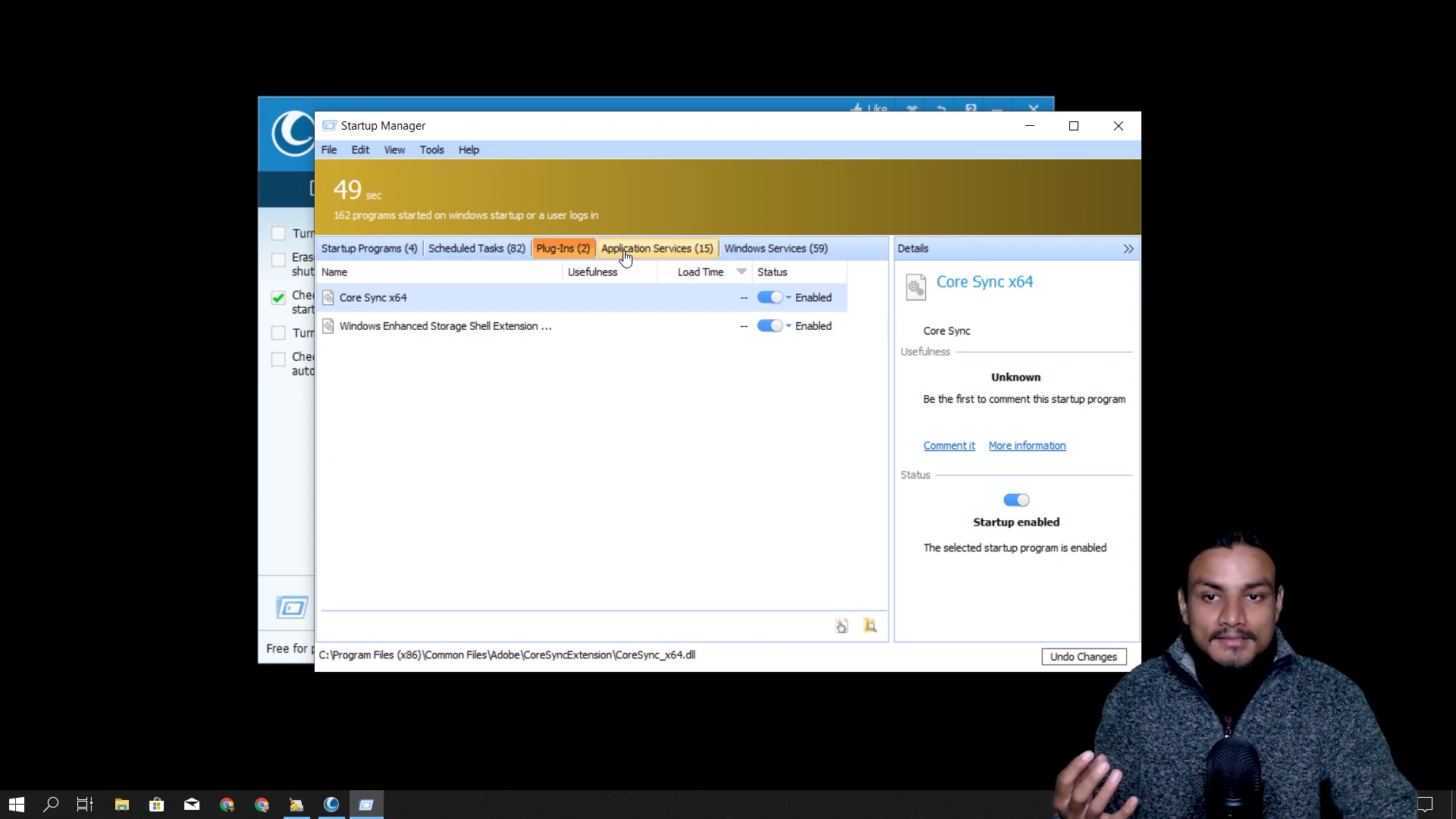
left_click(651, 253)
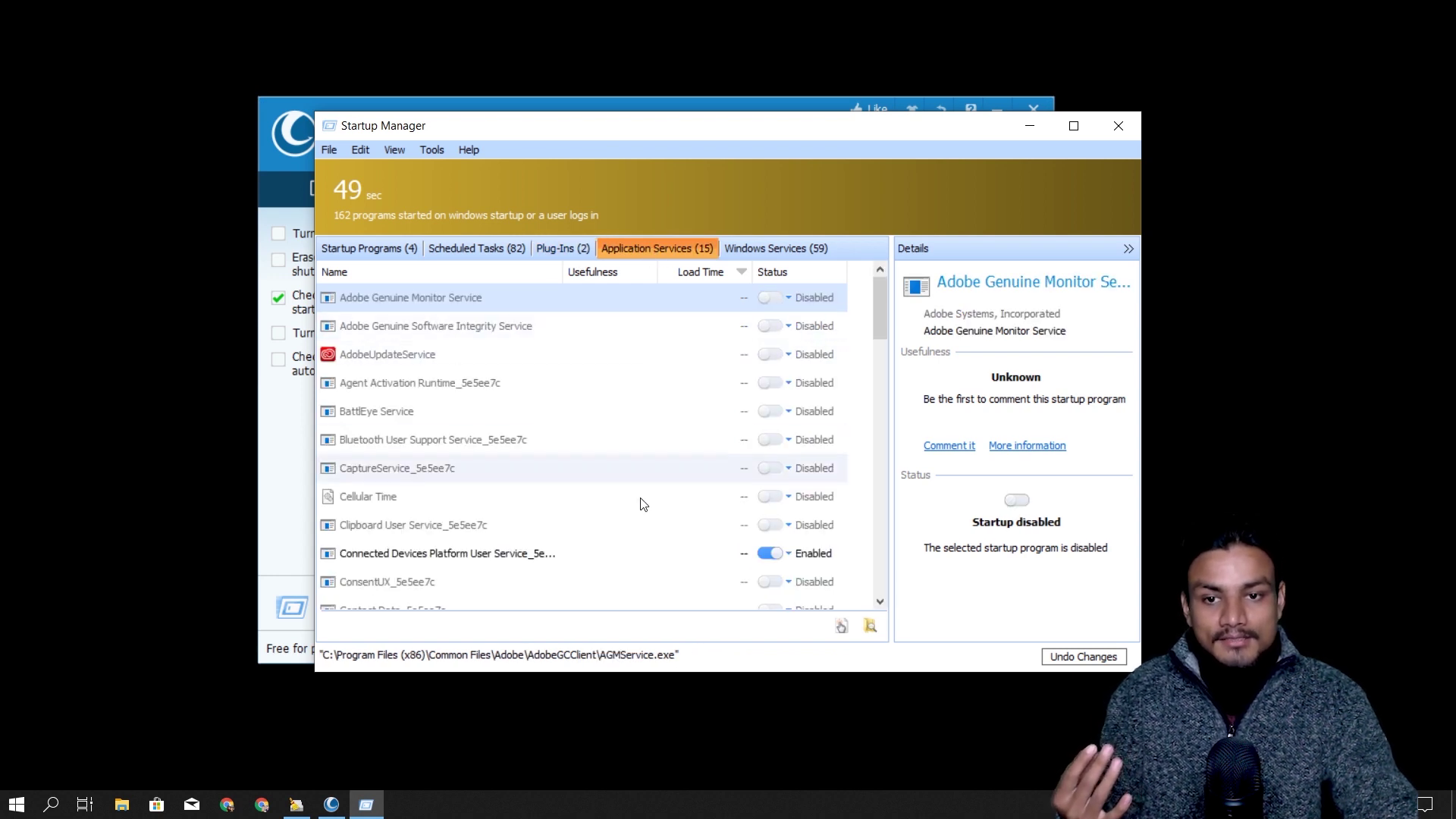
scroll(643, 504, "down", 8)
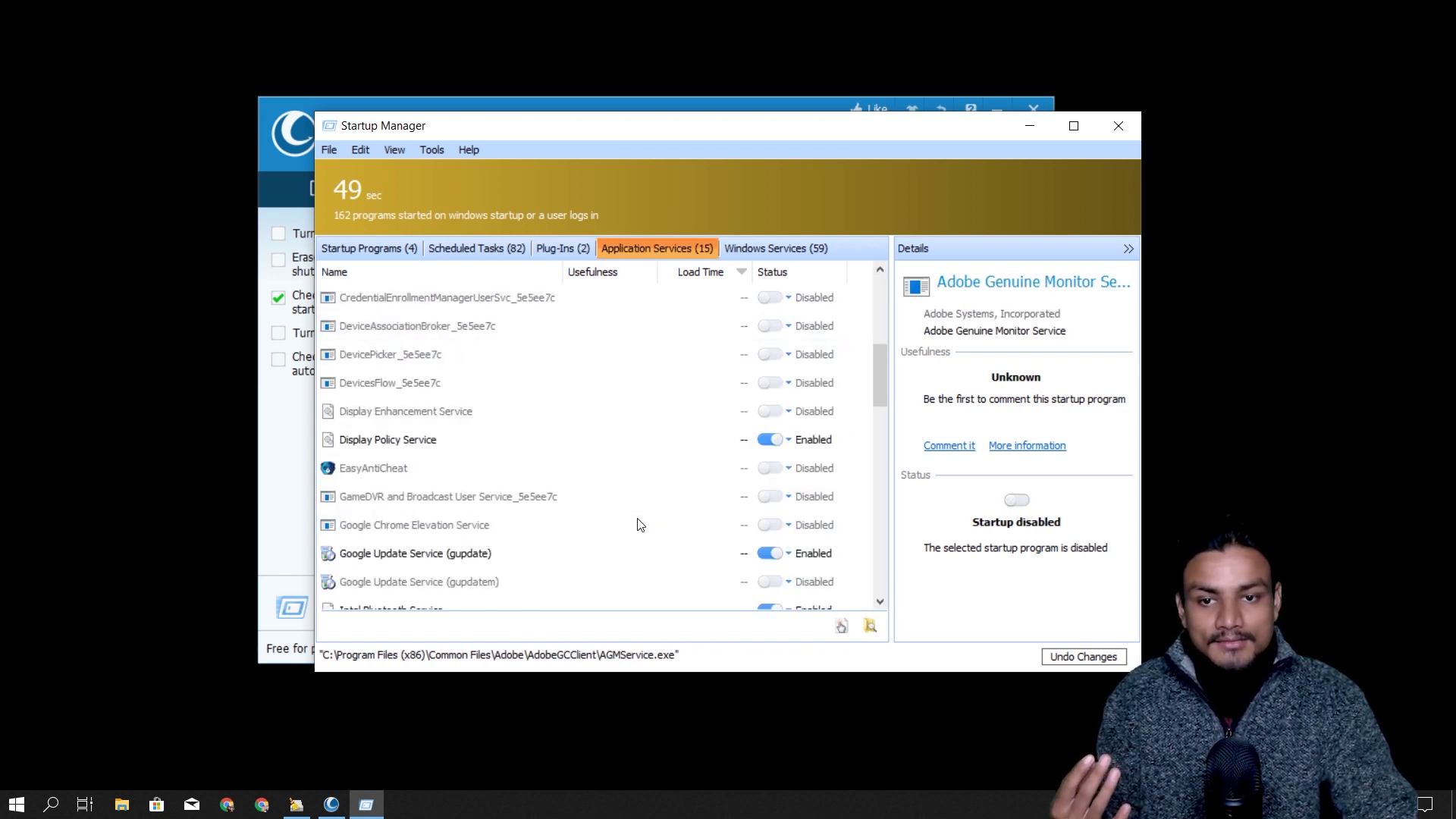
left_click(750, 255)
left_click(672, 254)
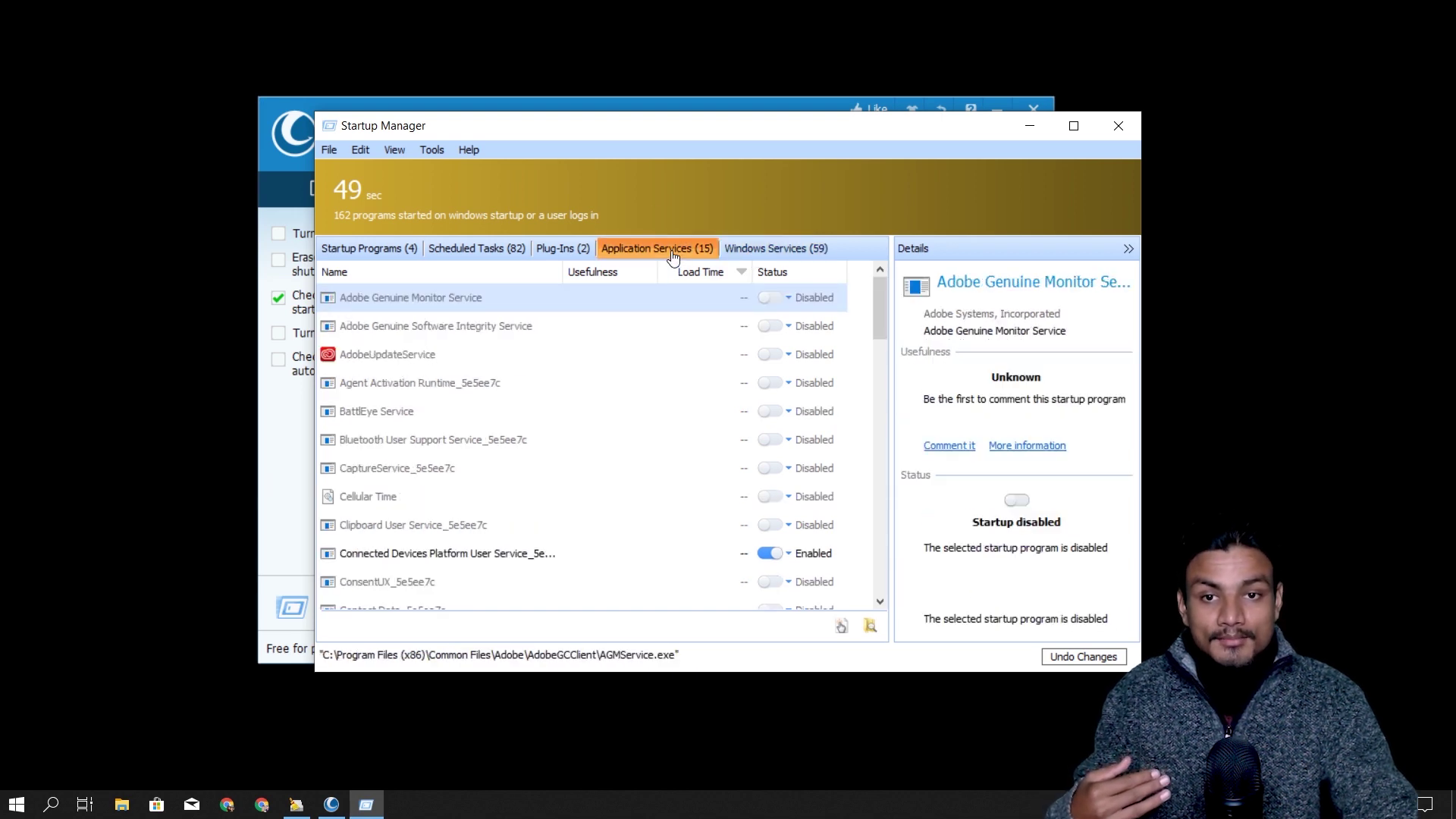
scroll(539, 489, "down", 4)
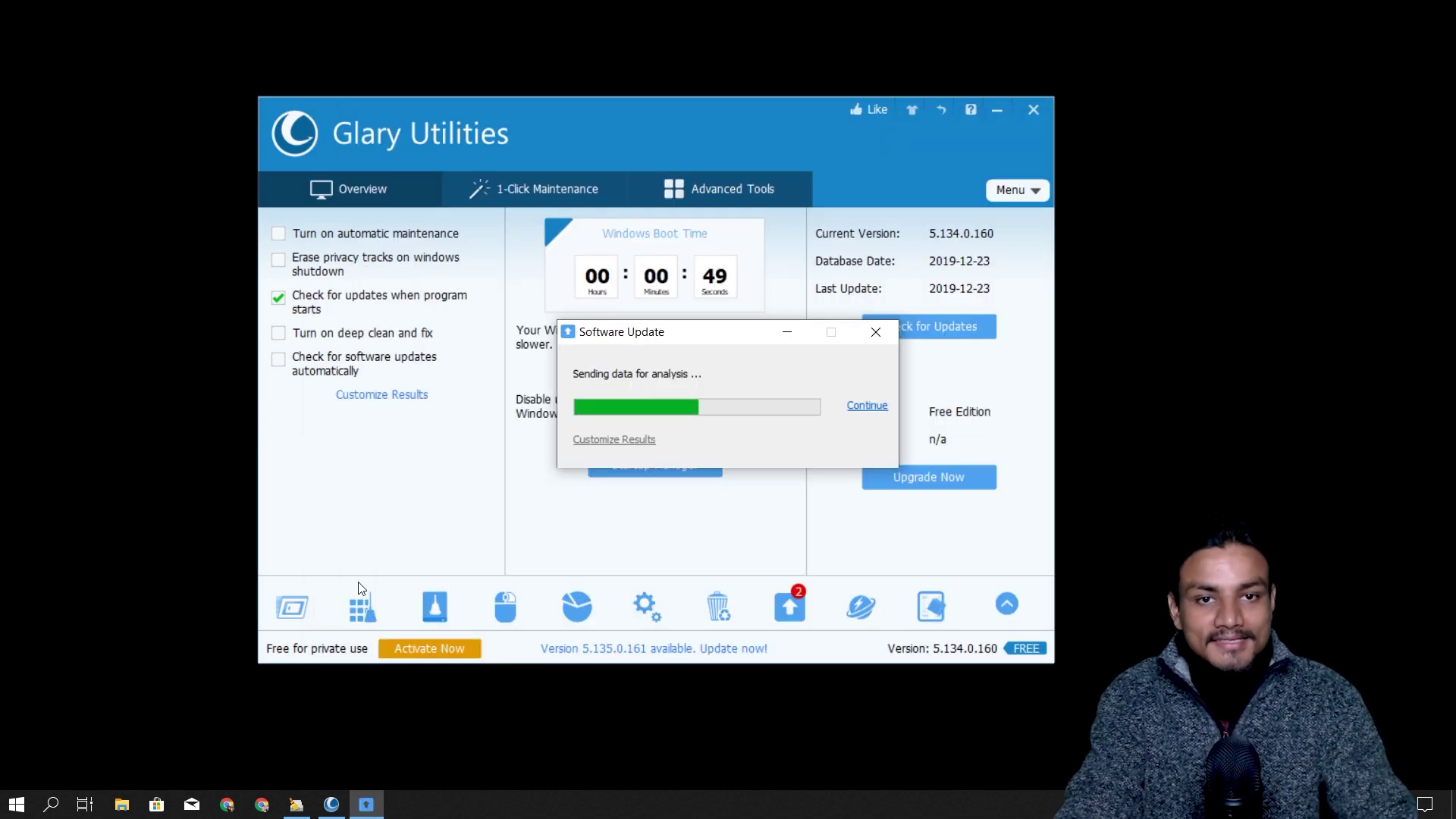
Switch to BleachBit and move its window so the Glary Utilities window behind it is partly uncovered
left_click(296, 804)
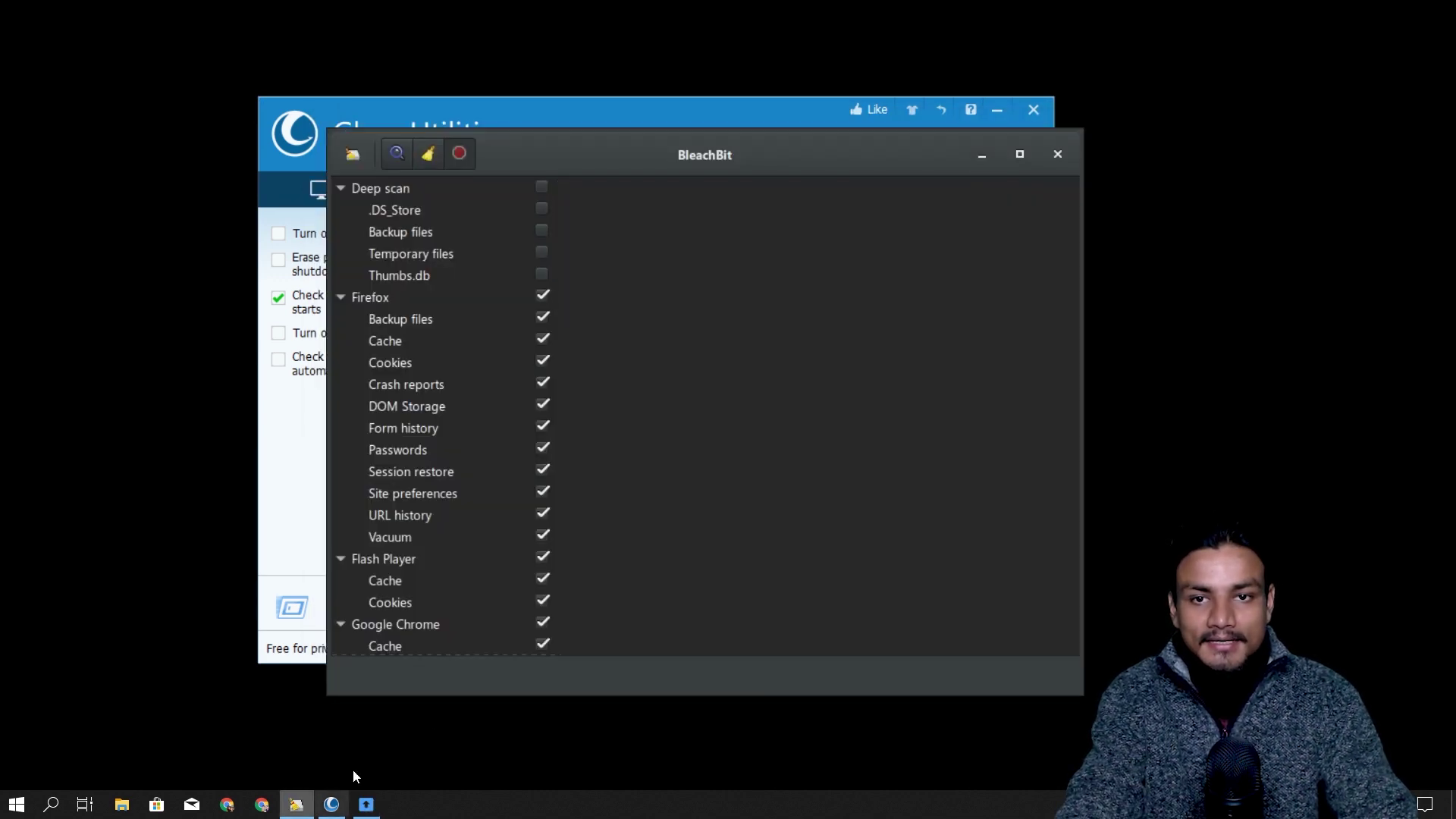
left_click_drag(762, 163, 1059, 140)
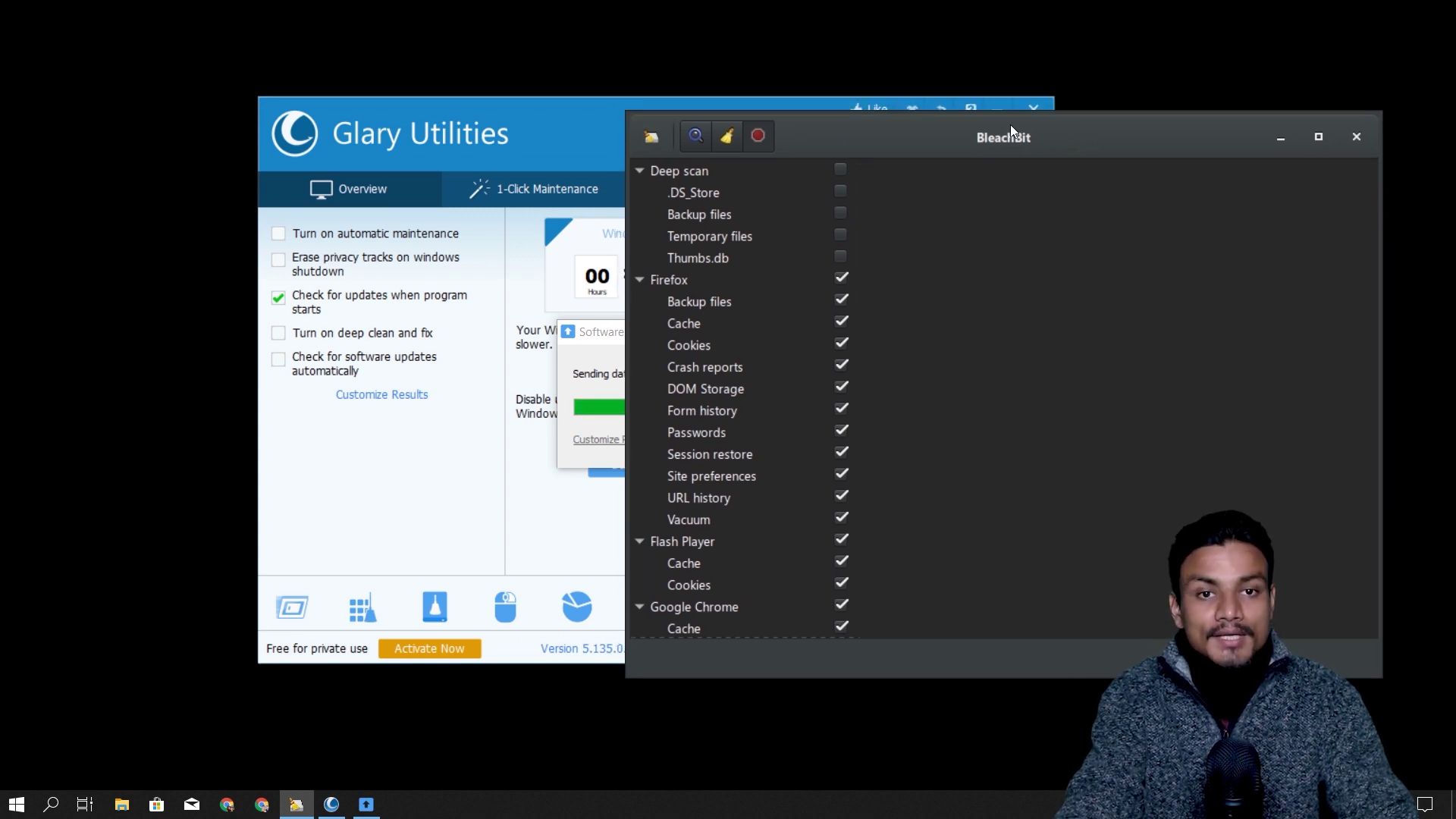
Switch back and forth between the Glary Utilities and BleachBit windows to compare the two cleaning tools
left_click(542, 114)
left_click(1092, 129)
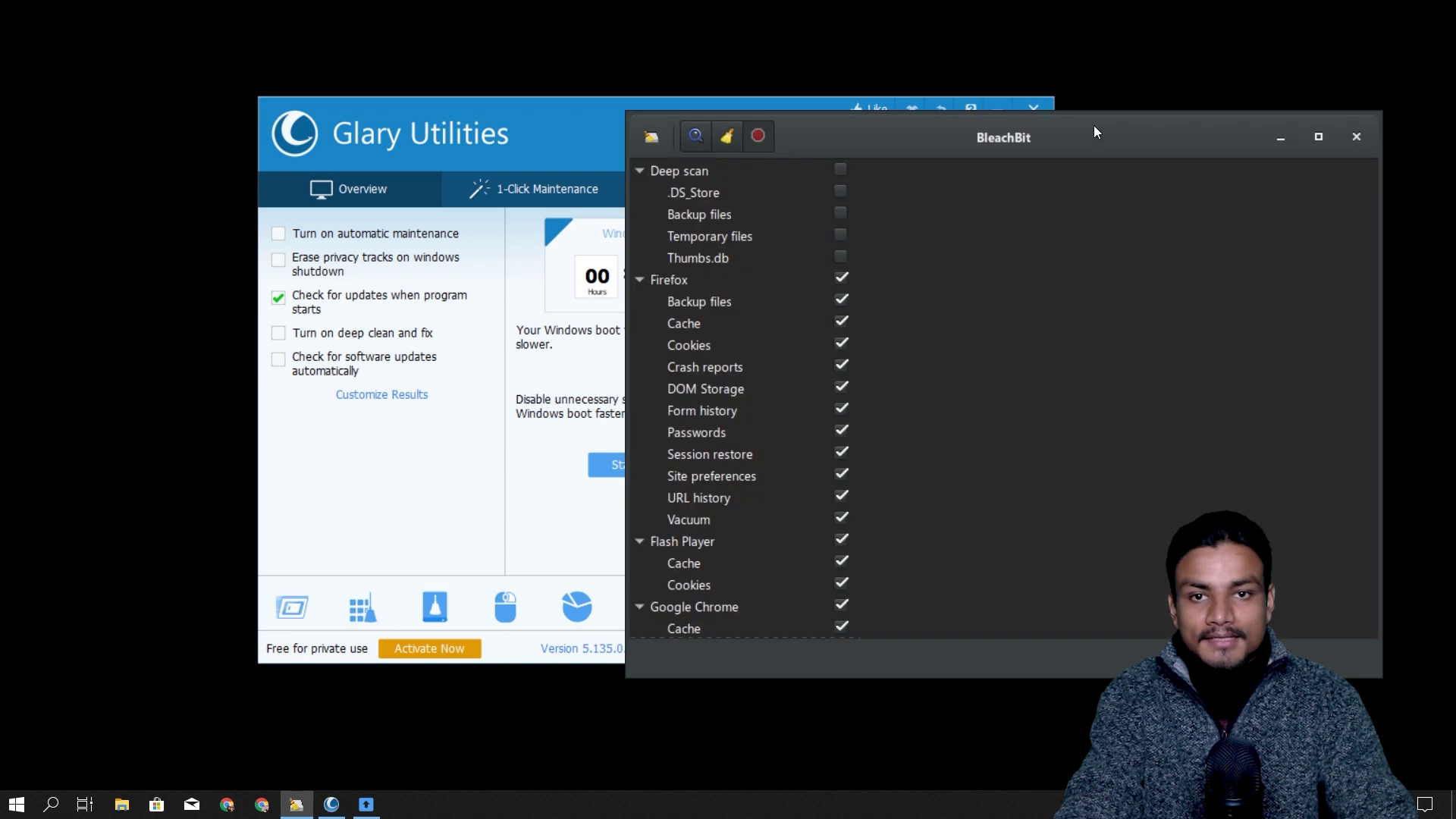
left_click(567, 123)
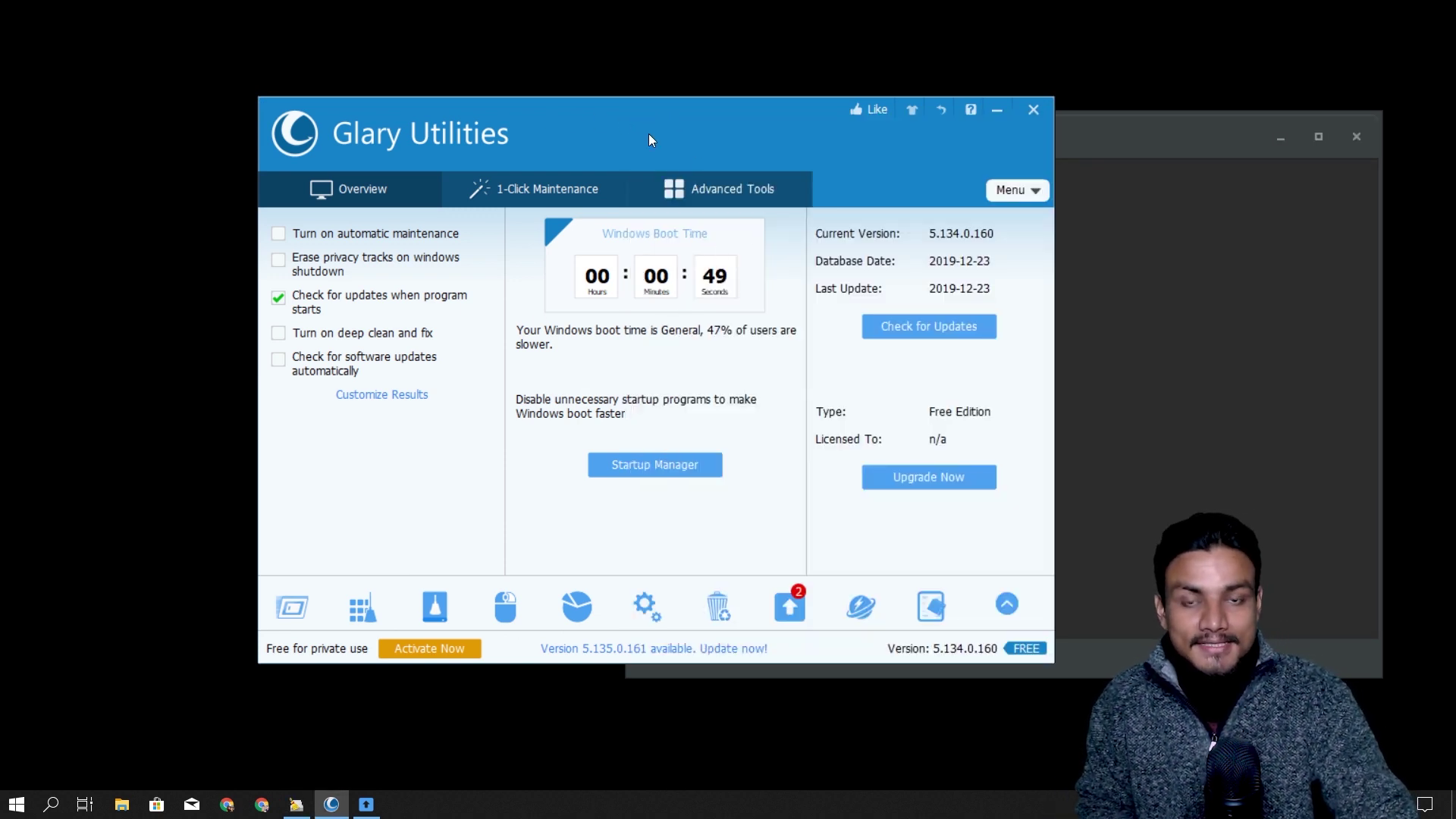
left_click(1102, 127)
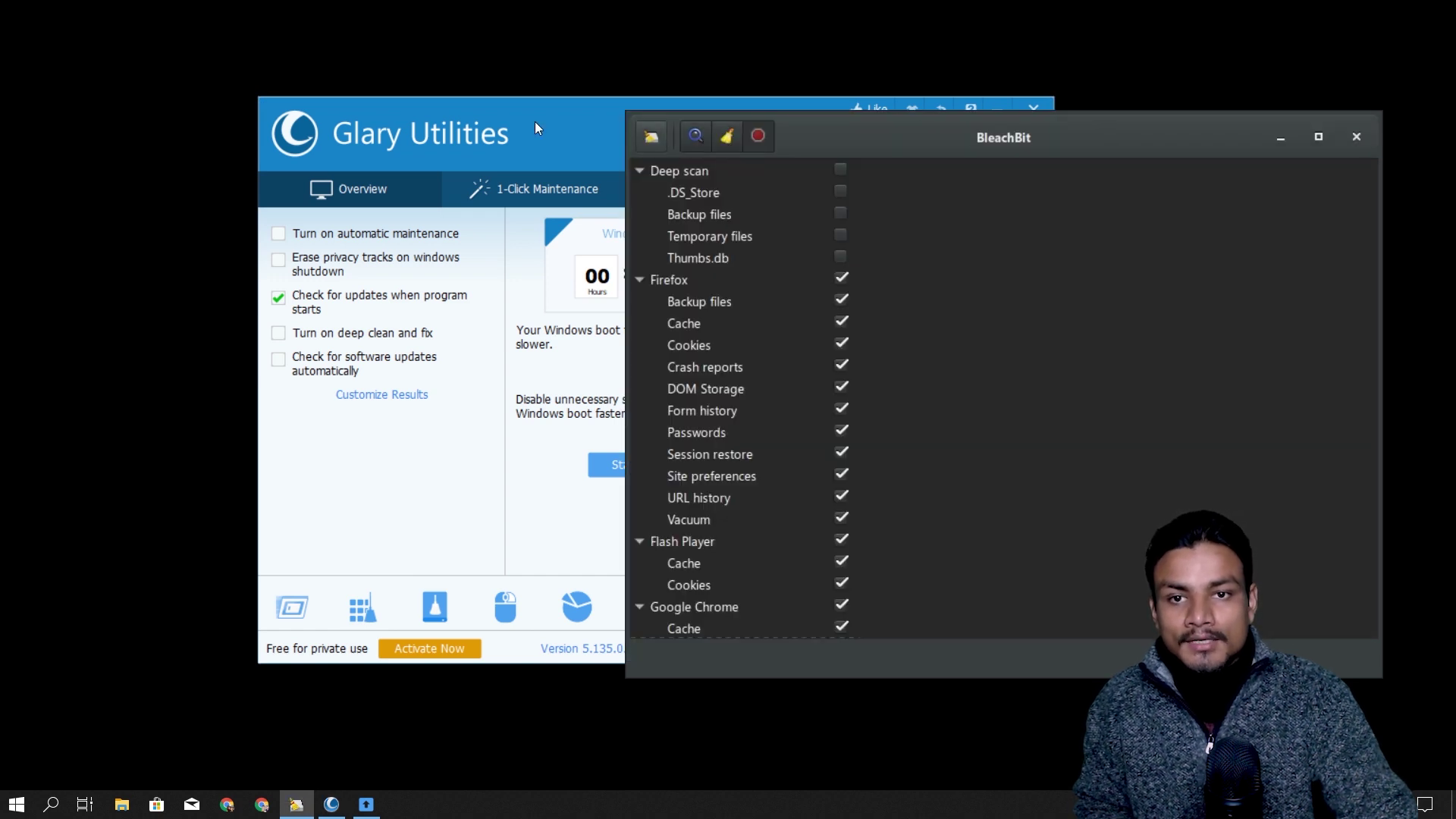
left_click(534, 122)
left_click(1096, 129)
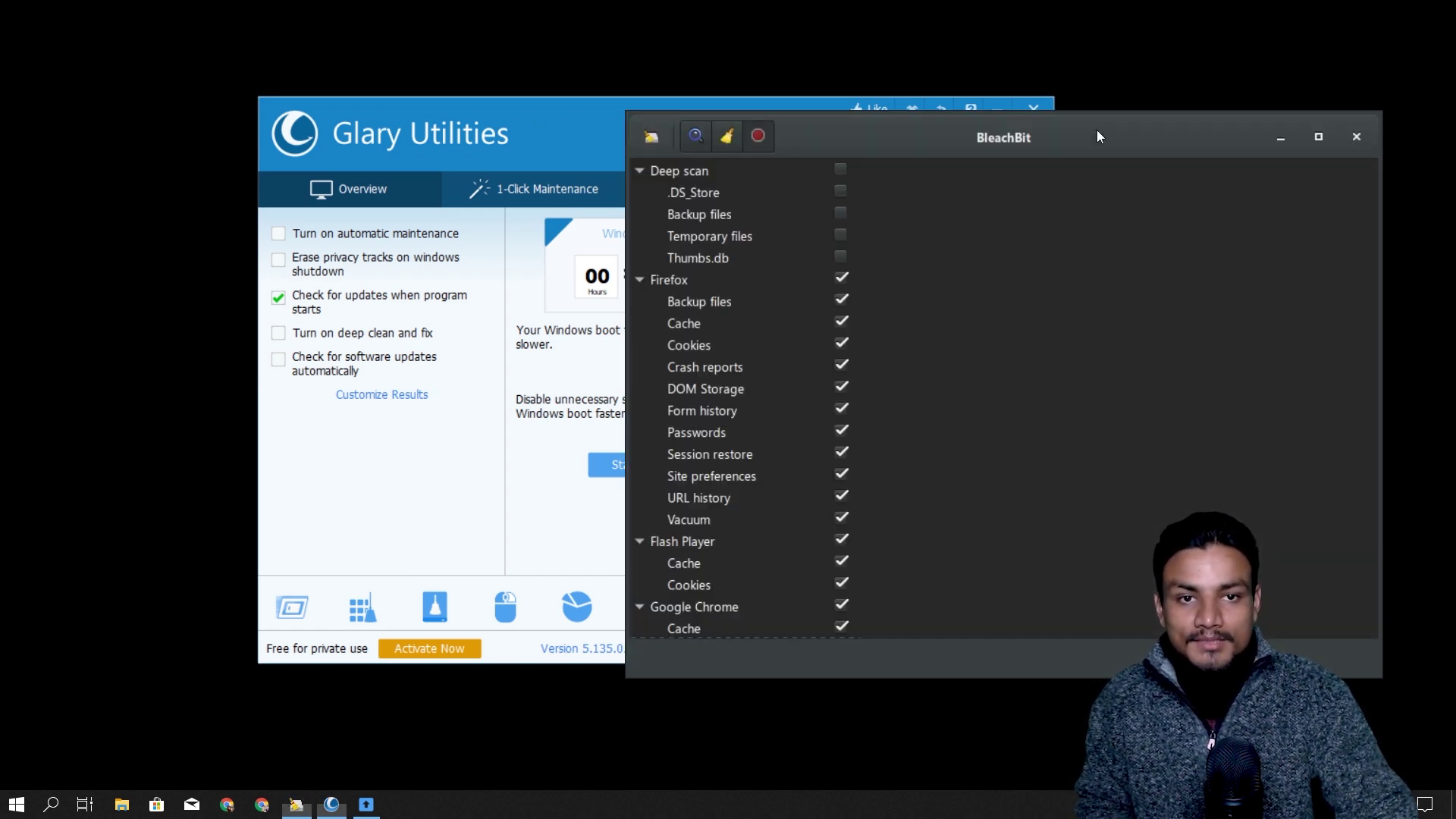
left_click(584, 119)
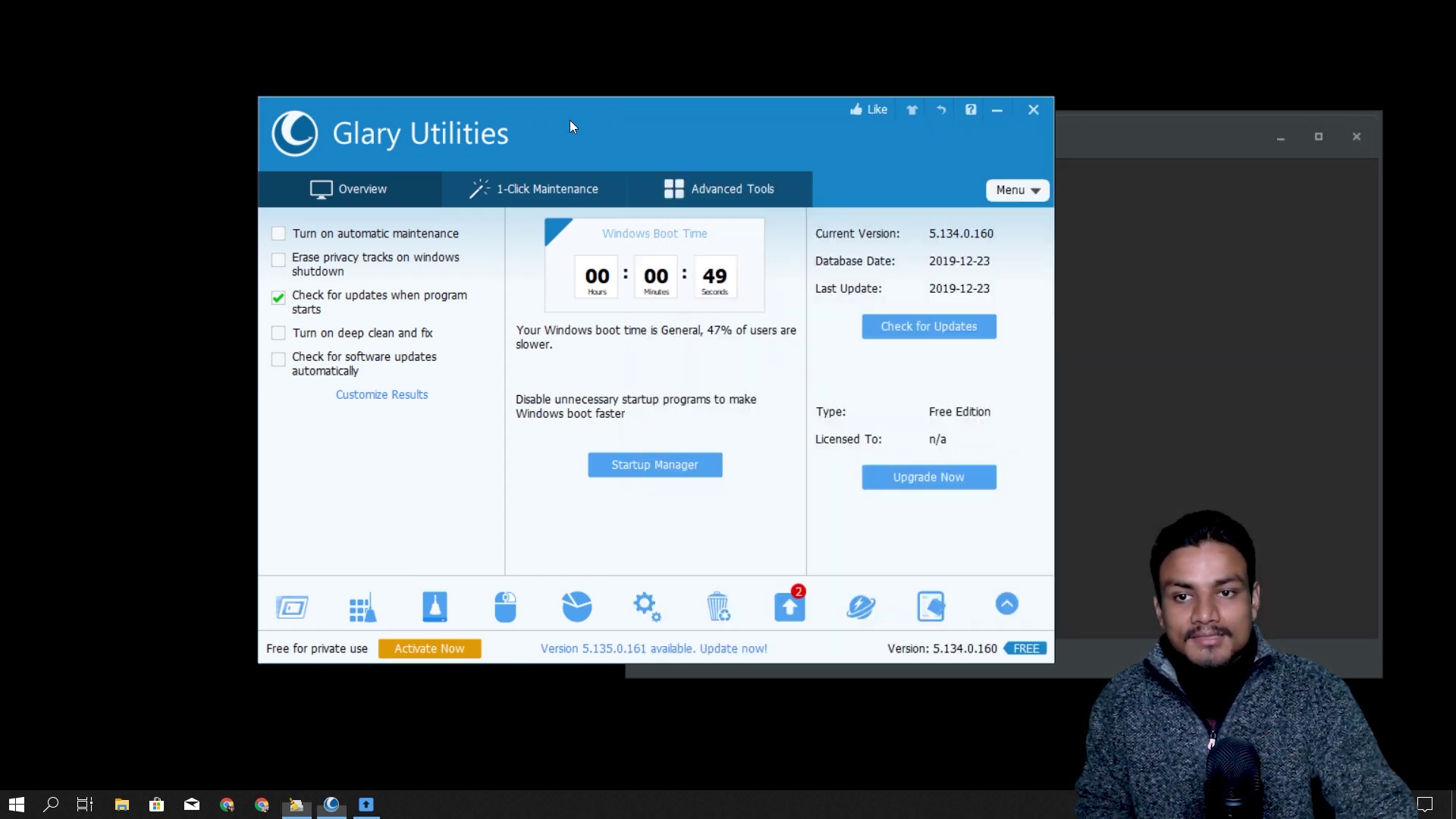
left_click(1144, 141)
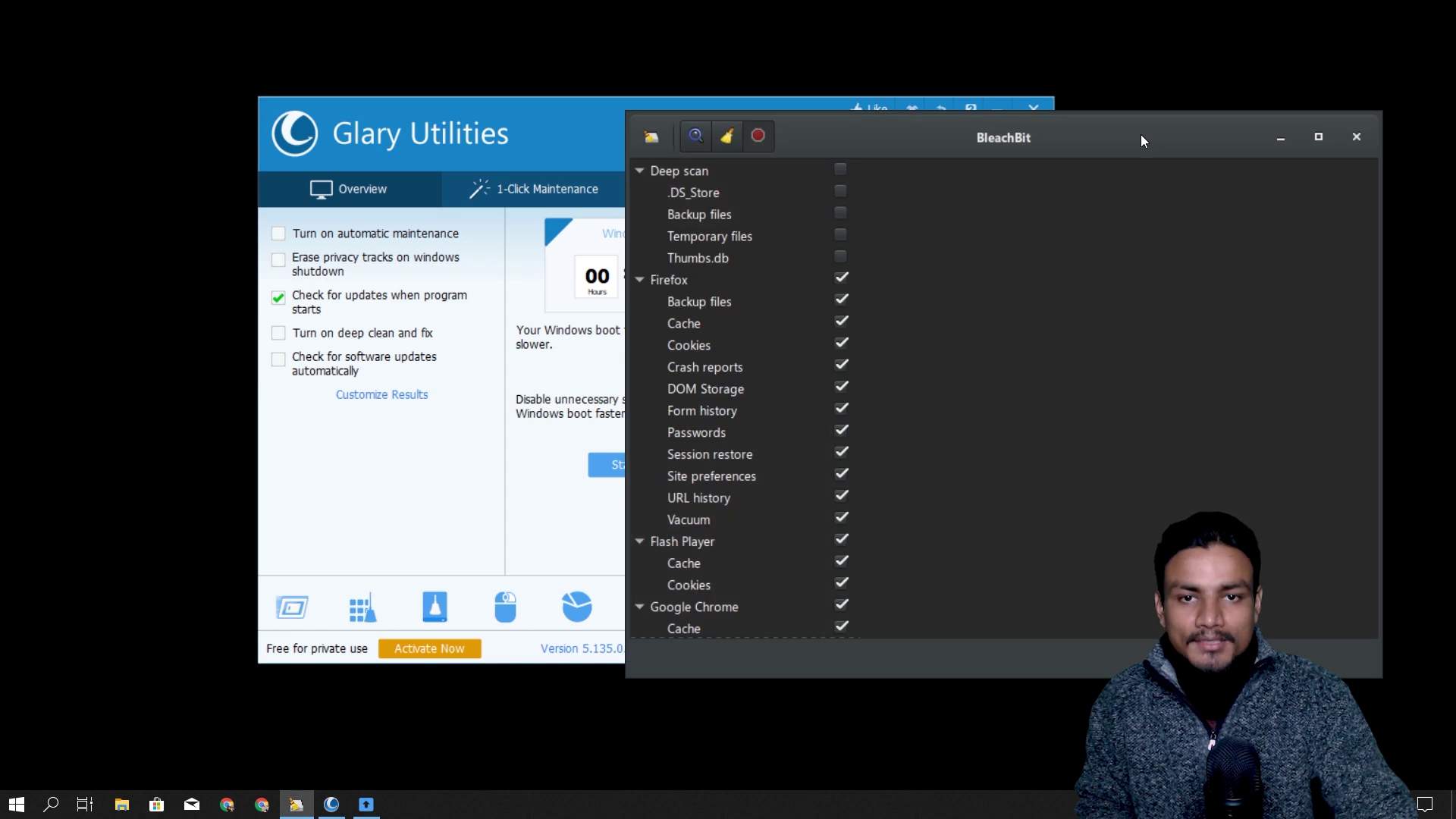
left_click(541, 122)
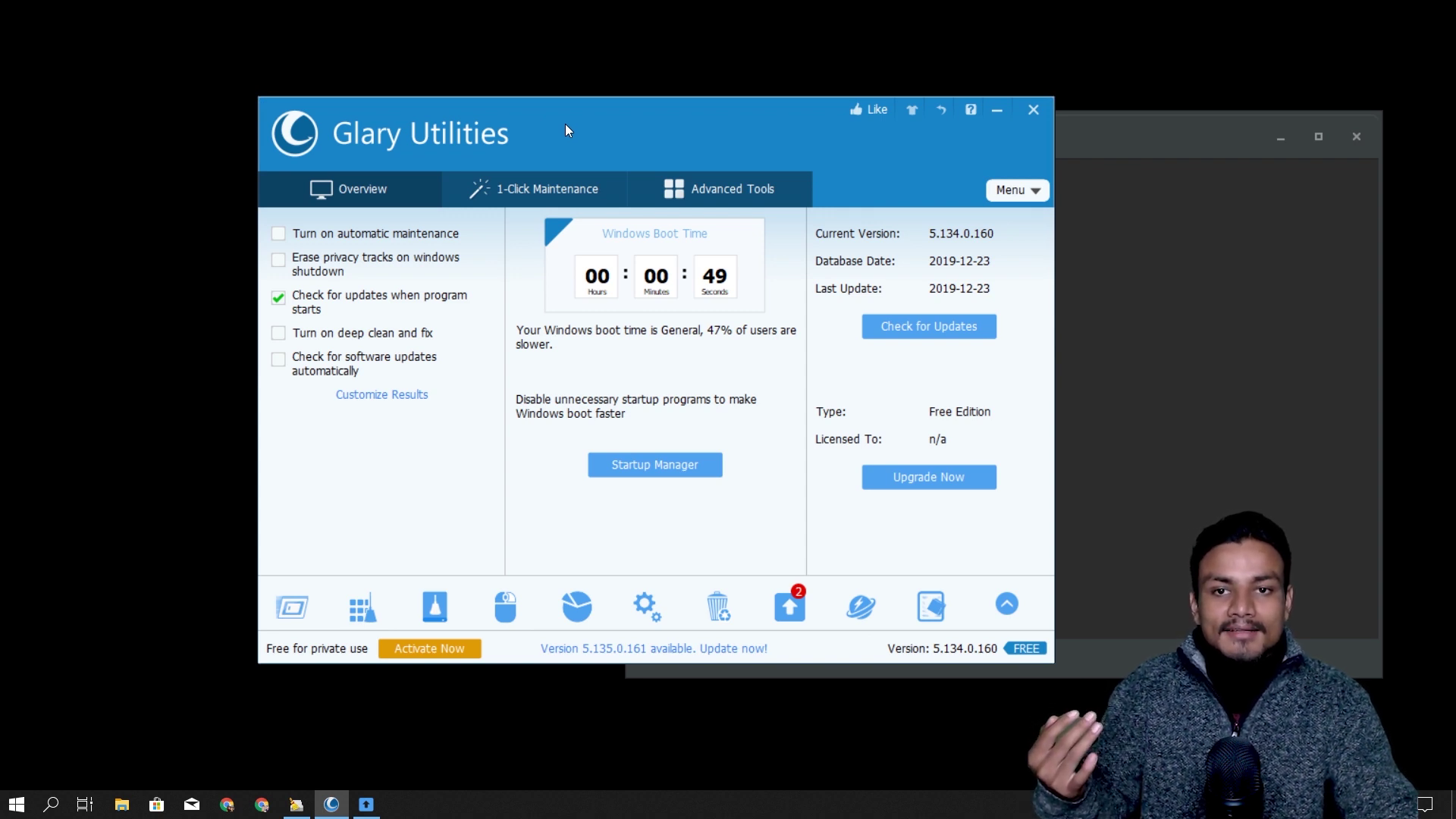
Bring BleachBit to the front and look through its list of cleaning options
left_click(1167, 145)
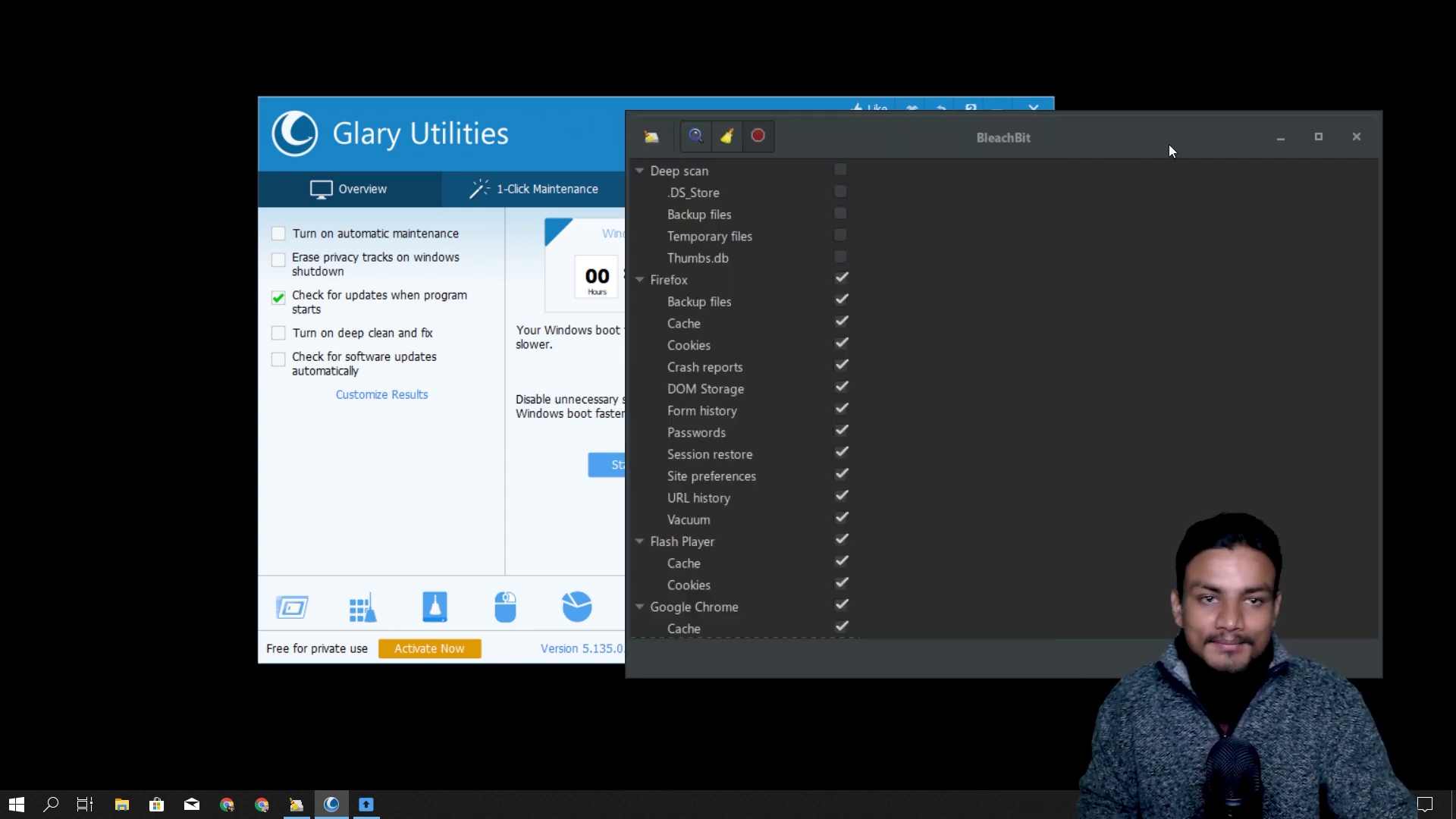
scroll(702, 369, "down", 3)
scroll(702, 368, "up", 3)
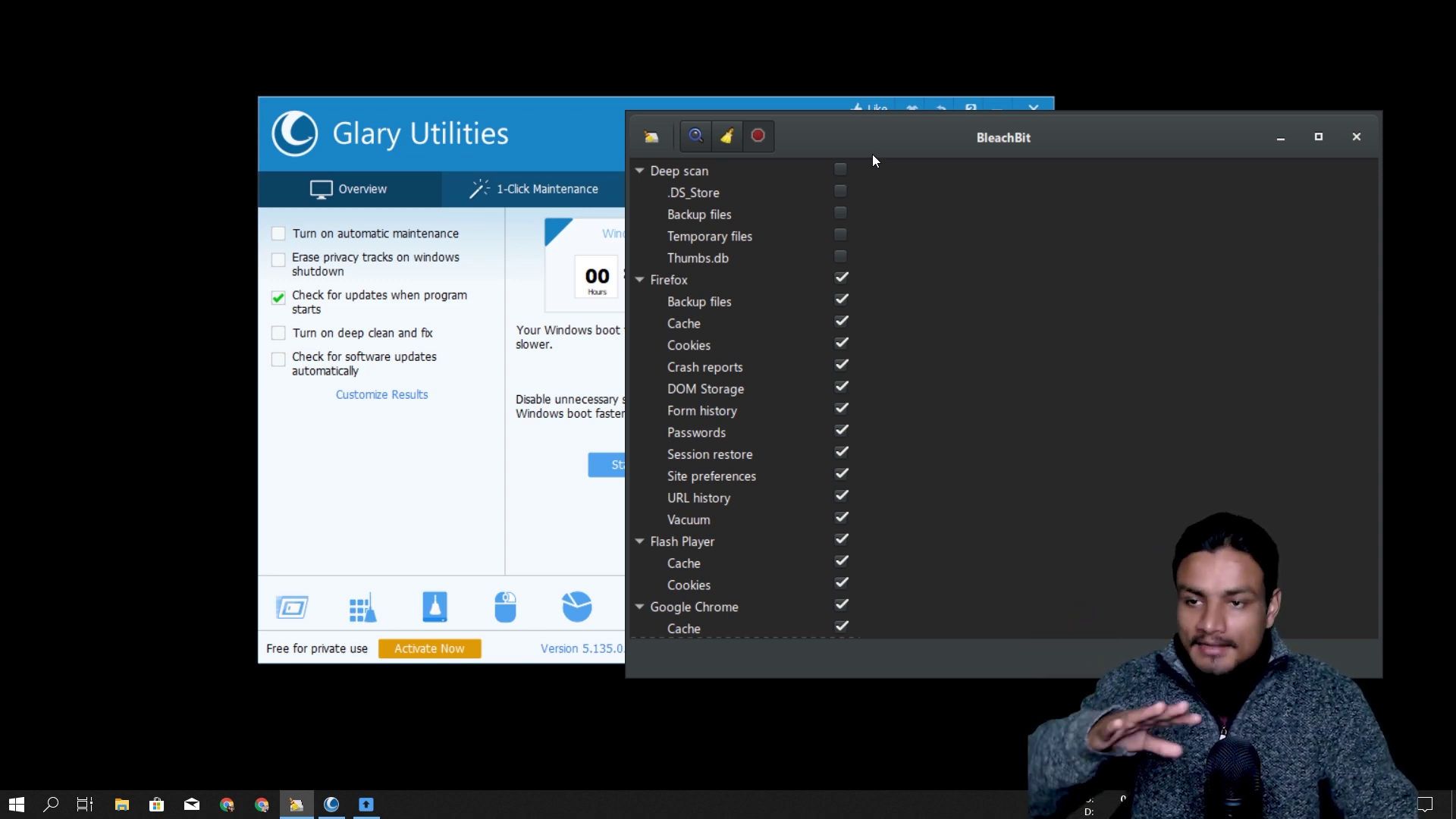
Close BleachBit and the background software update window, leaving only Glary Utilities open
left_click(1356, 138)
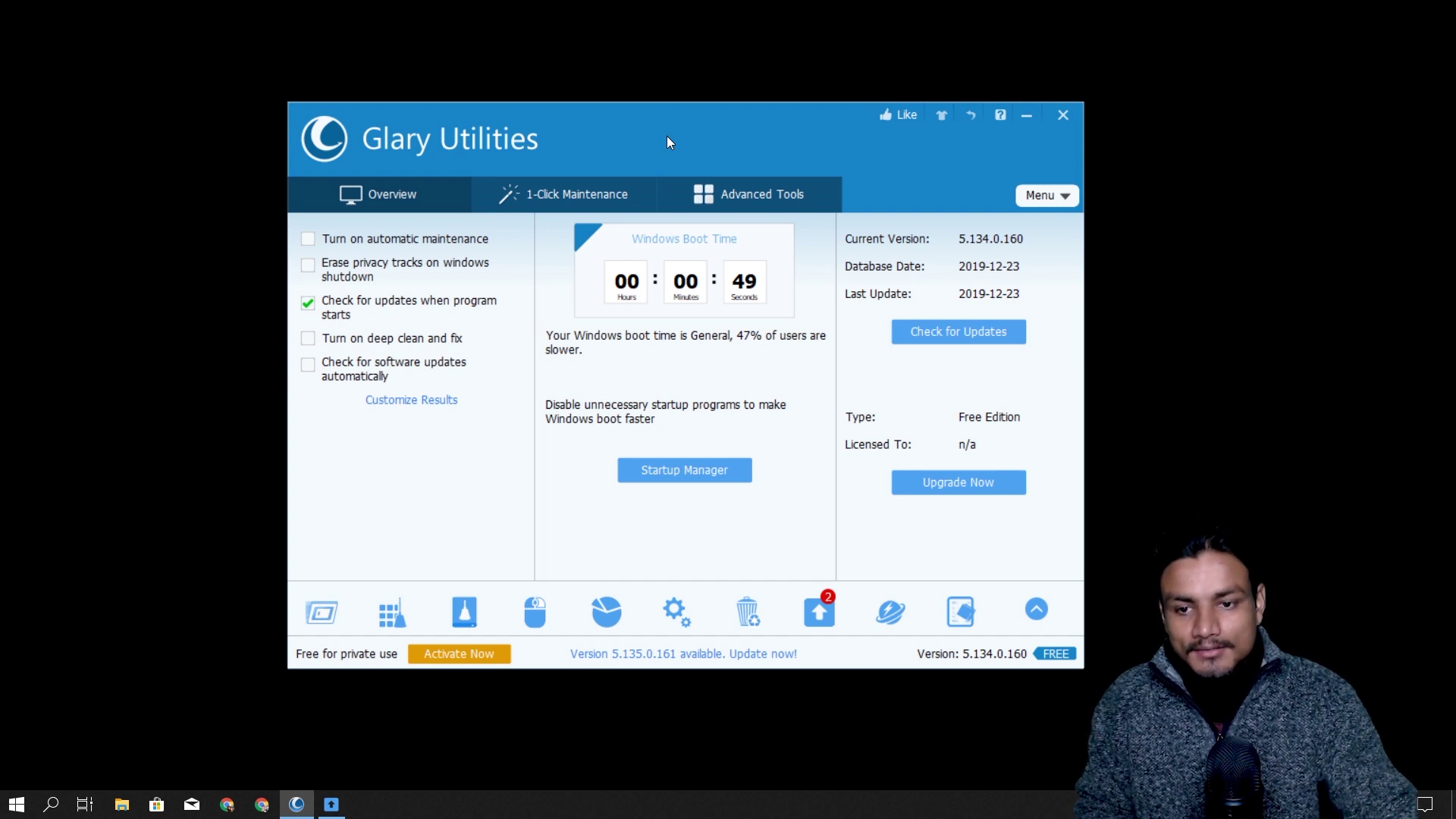
left_click(334, 807)
left_click(864, 407)
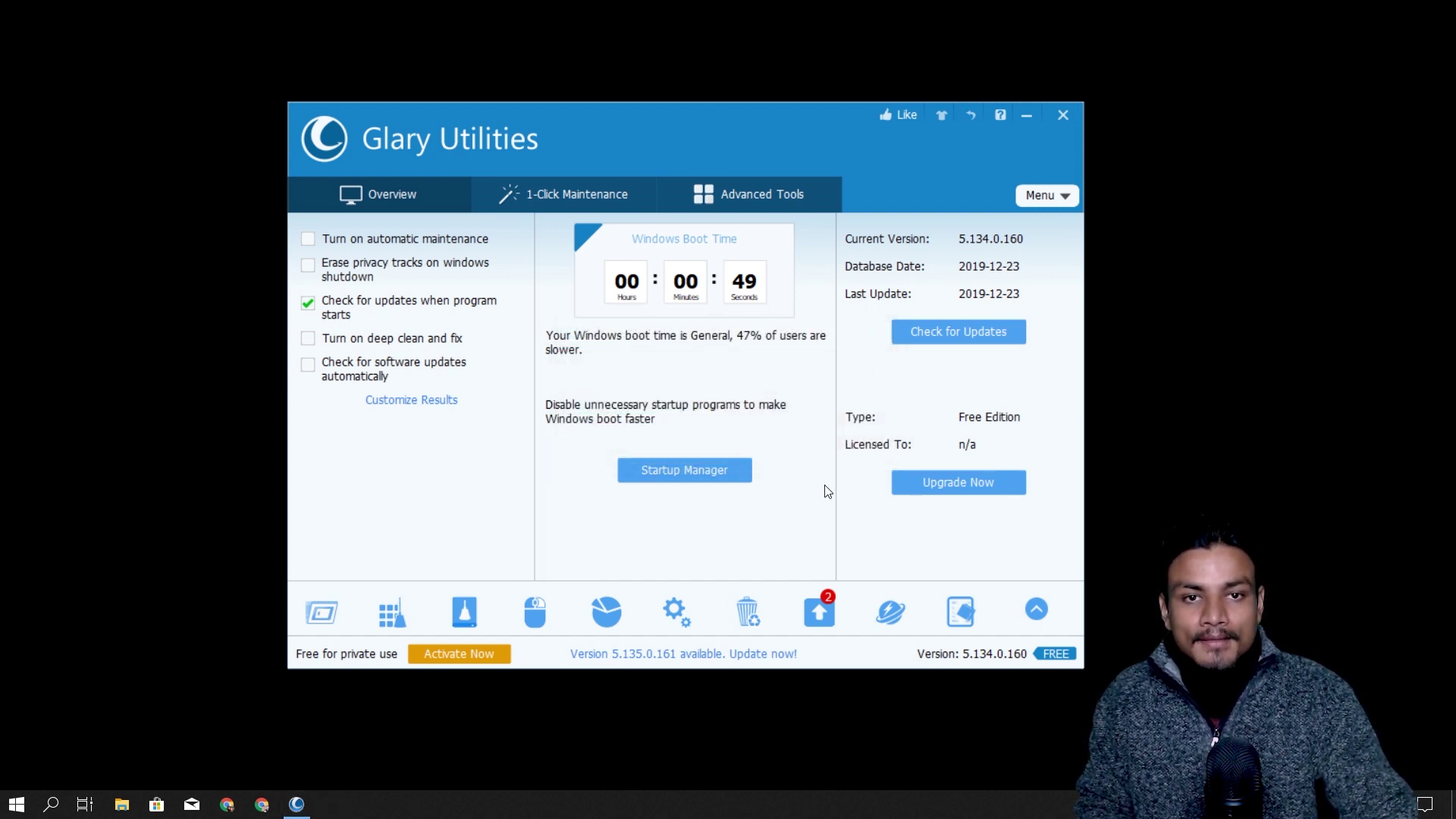